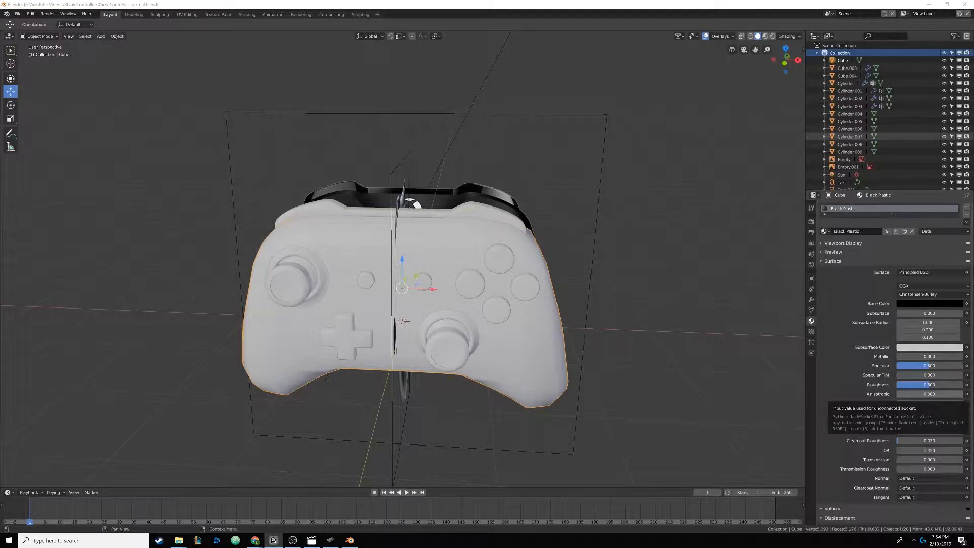
- Add a cube mesh and raise it about 1.63 m along Z toward the controller's upper edge
middle_click_drag(403, 205, 401, 193)
middle_click_drag(400, 248, 421, 212)
key("shift+a")
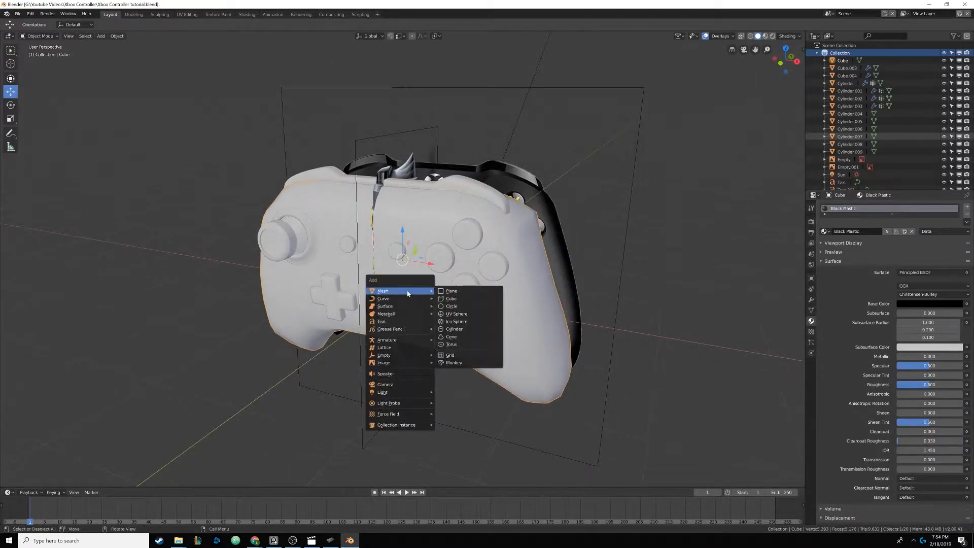
left_click(453, 299)
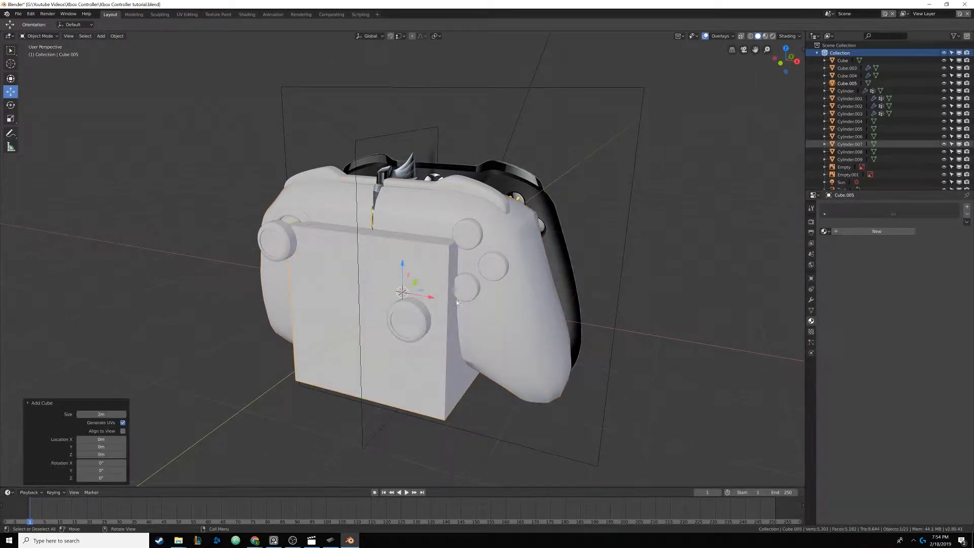
left_click_drag(404, 263, 419, 142)
middle_click_drag(419, 142, 460, 187)
- Move the cube along X until it sits over the right bumper
key("KP_1")
key("z")
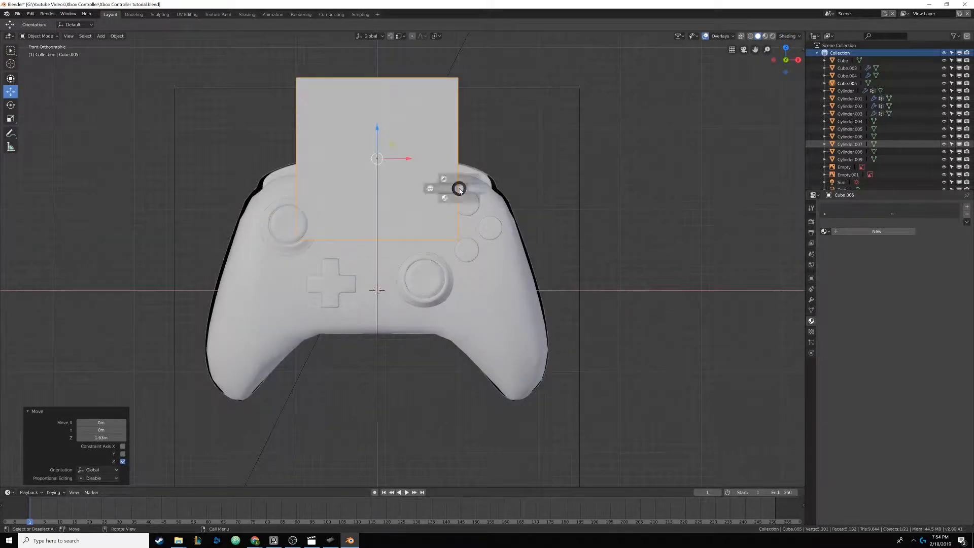
left_click(410, 161)
left_click_drag(409, 161, 496, 164)
left_click_drag(470, 130, 493, 171)
key("g")
mouse_move(541, 214)
middle_mouse_down()
mouse_move(478, 229)
mouse_move(523, 254)
middle_mouse_up()
key("z")
left_click(525, 230)
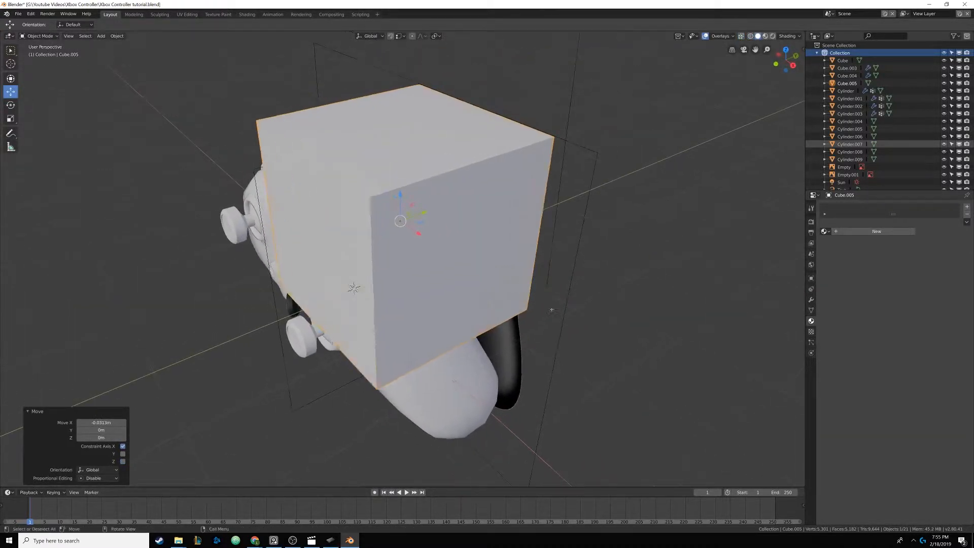
- Scale the cube's mesh down to about 0.18 in Edit Mode and lift the object about 1.17 m along Z
key("Tab")
key("s")
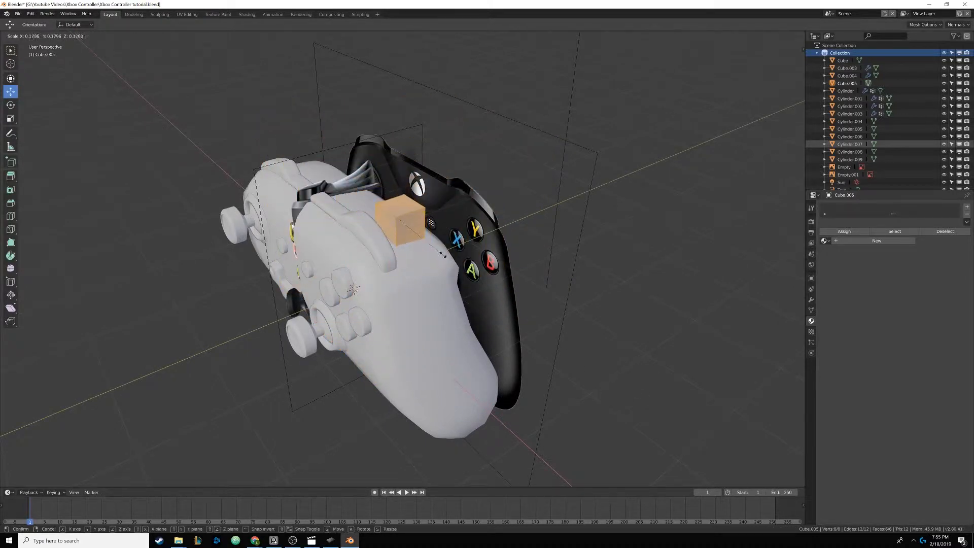
left_click(441, 251)
middle_click_drag(441, 252, 452, 281, "shift")
key("Tab")
left_click_drag(413, 228, 415, 102)
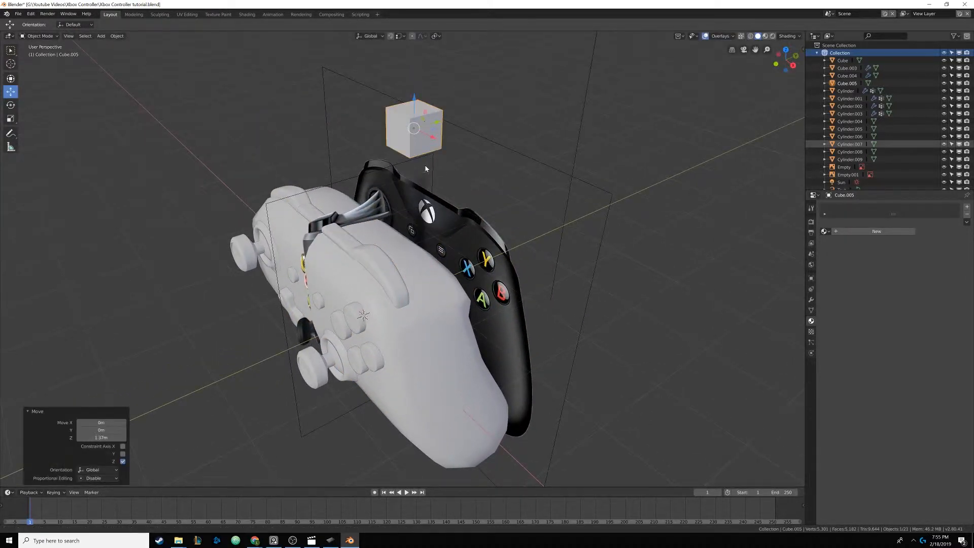
middle_click_drag(427, 264, 398, 203)
key("Tab")
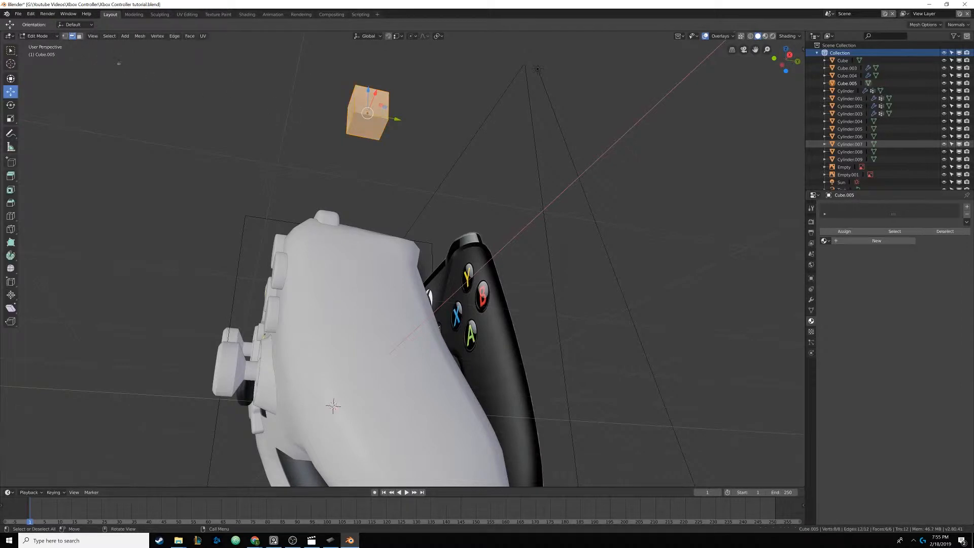
left_click(361, 124)
key("x")
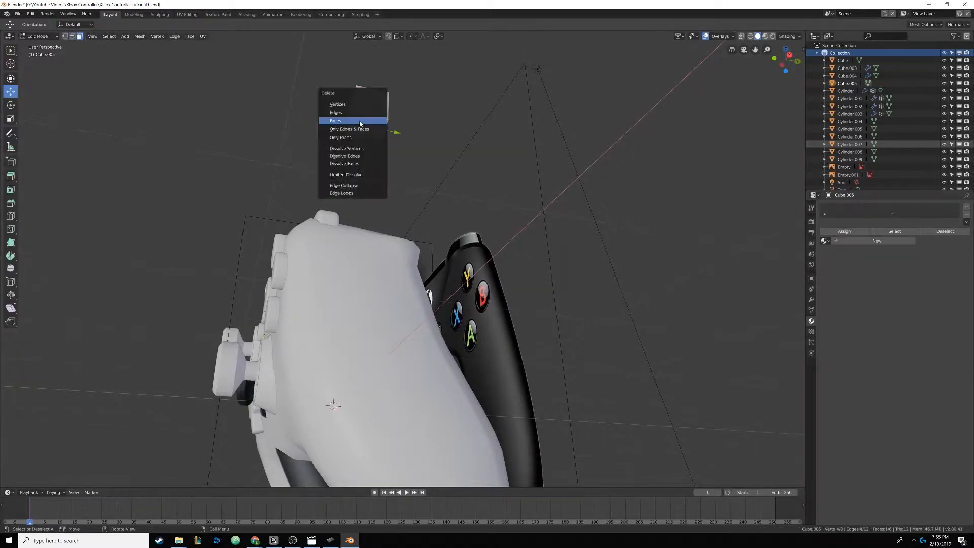
middle_click_drag(387, 112, 443, 186)
key("Tab")
- Lower the small cube into the controller's top behind the right bumper and nudge it along X
left_click_drag(441, 180, 441, 350)
middle_click_drag(441, 350, 424, 201)
left_click_drag(434, 155, 457, 197)
middle_click_drag(457, 196, 518, 220)
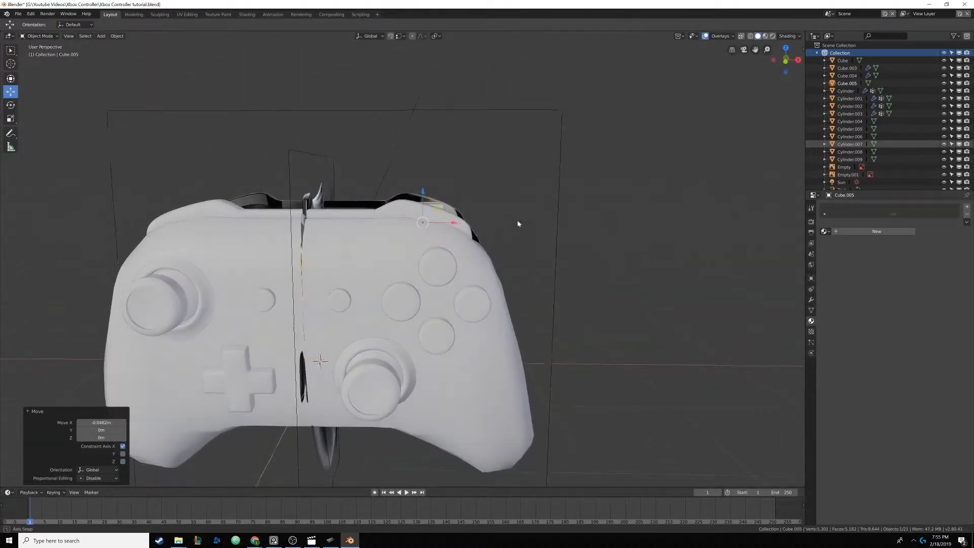
left_click_drag(428, 194, 423, 200)
- Move the small cube about 0.108 m along negative Y so it meets the back of the bumper
middle_click_drag(423, 200, 388, 212)
scroll(387, 212, "up", 2)
key("g")
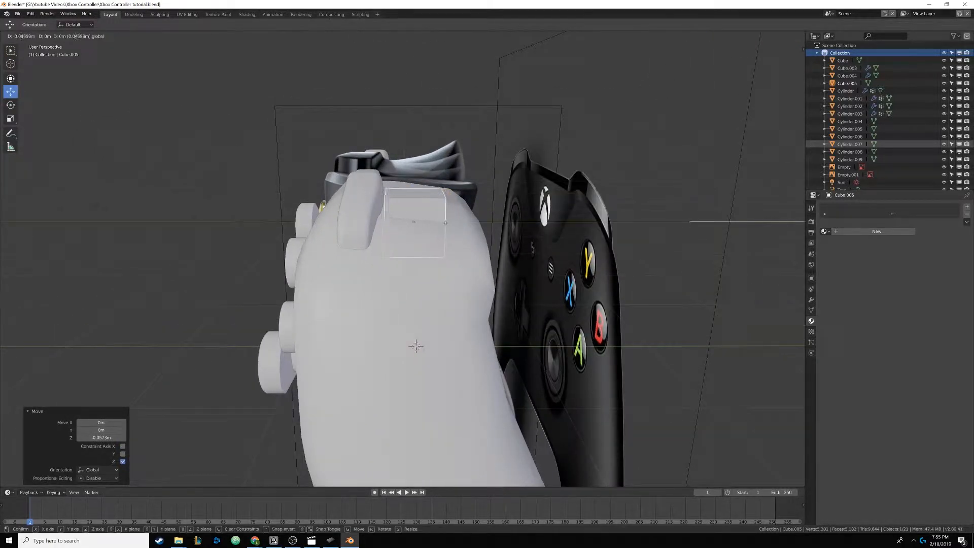
key("y")
left_click(436, 223)
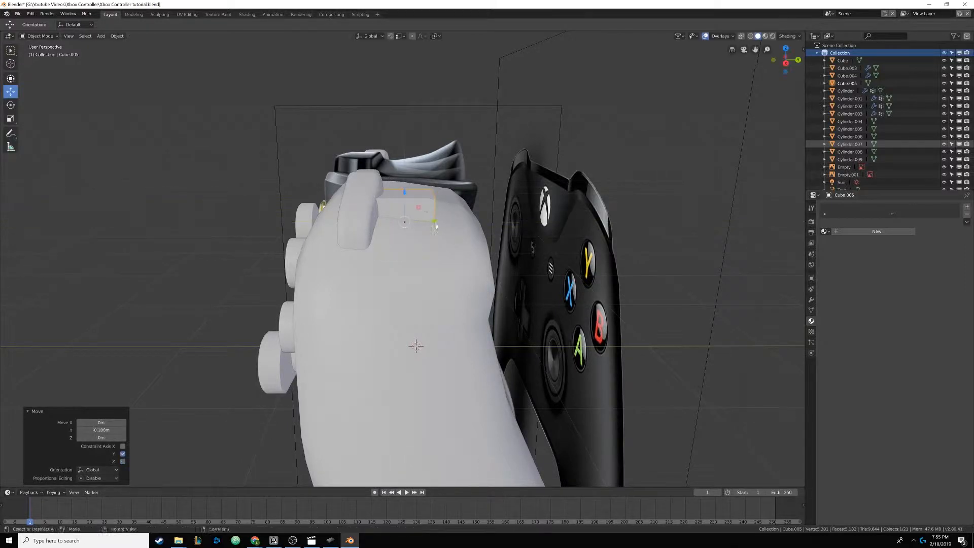
- Raise the small cube about 0.069 m along Z against the side reference image, working in wireframe
middle_click_drag(437, 223, 421, 222)
key("KP_3")
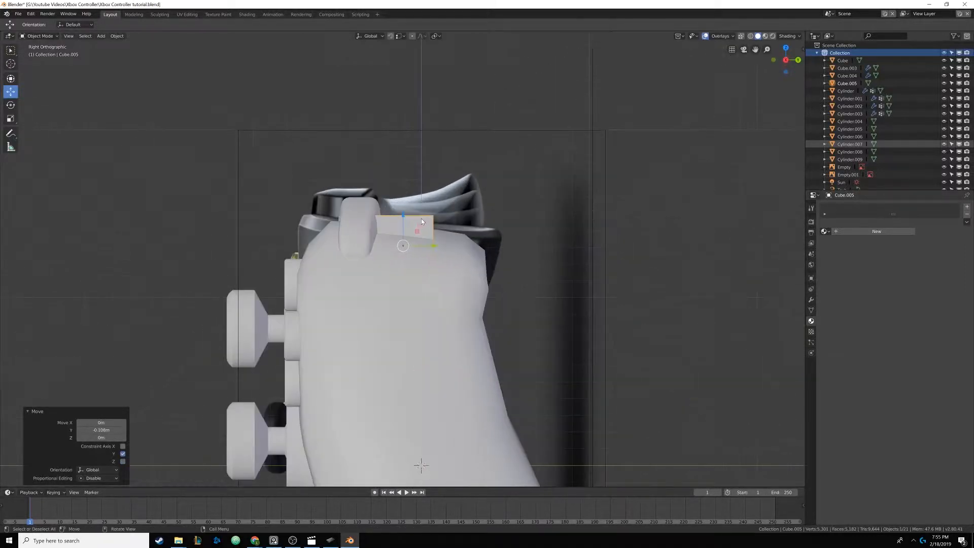
key("z")
left_click(376, 220)
scroll(395, 224, "up", 1)
scroll(396, 225, "up", 1)
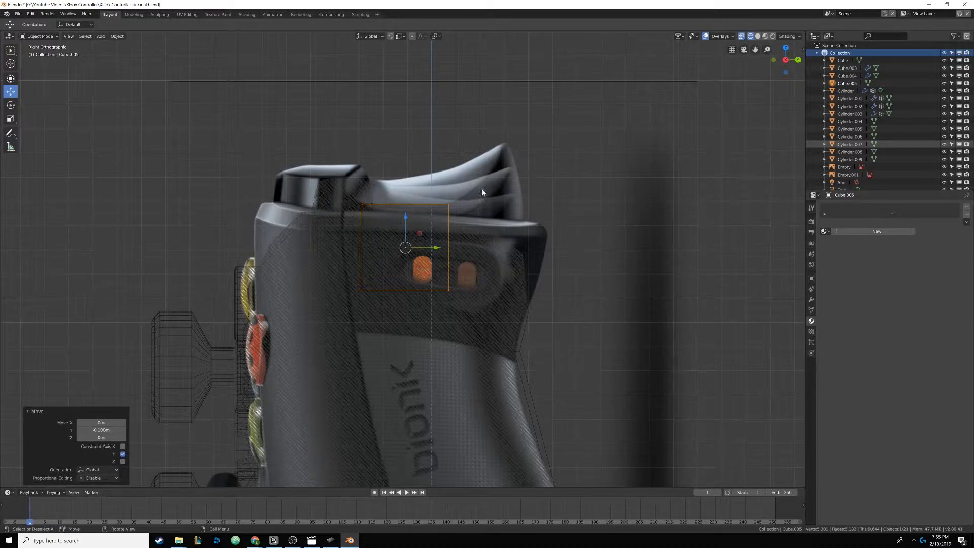
middle_click_drag(443, 226, 444, 211, "shift")
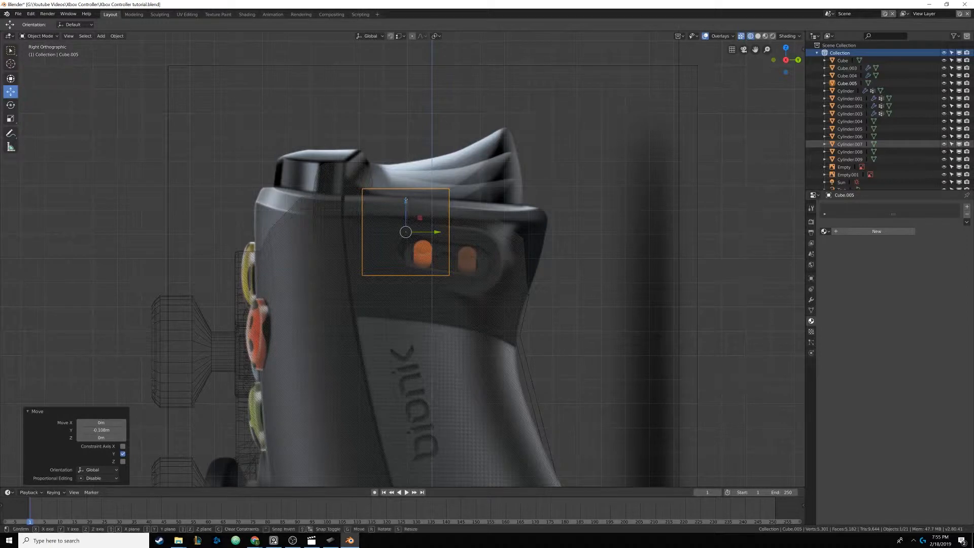
left_click_drag(408, 204, 408, 187)
- Return to solid shading and lower the small cube slightly along Z behind the right bumper
middle_click_drag(407, 188, 441, 196)
key("z")
left_click(494, 200)
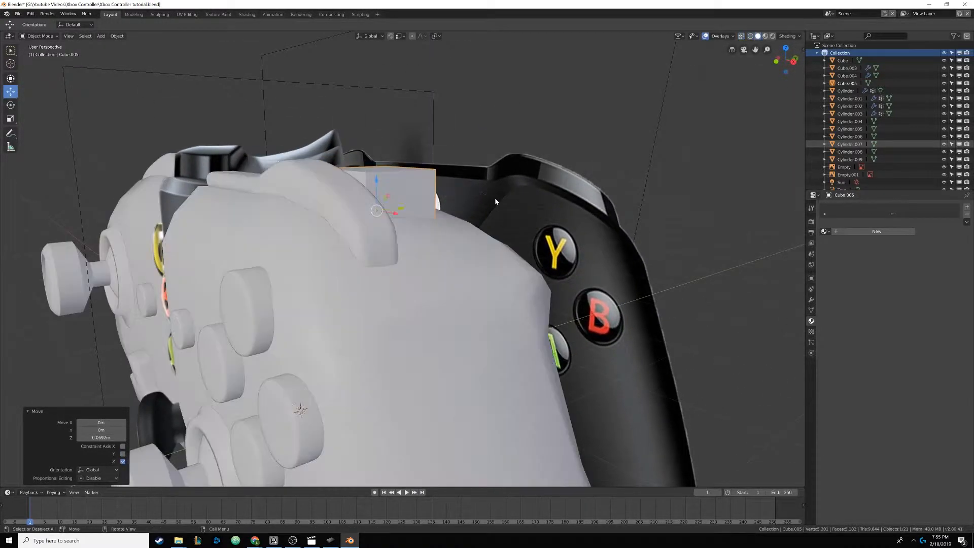
middle_click_drag(413, 228, 454, 221)
left_click_drag(373, 199, 391, 209)
- Slope the box's top in Edit Mode by raising its inner edge and lowering its outer edge about 0.028 m
key("Tab")
middle_click_drag(391, 209, 495, 217)
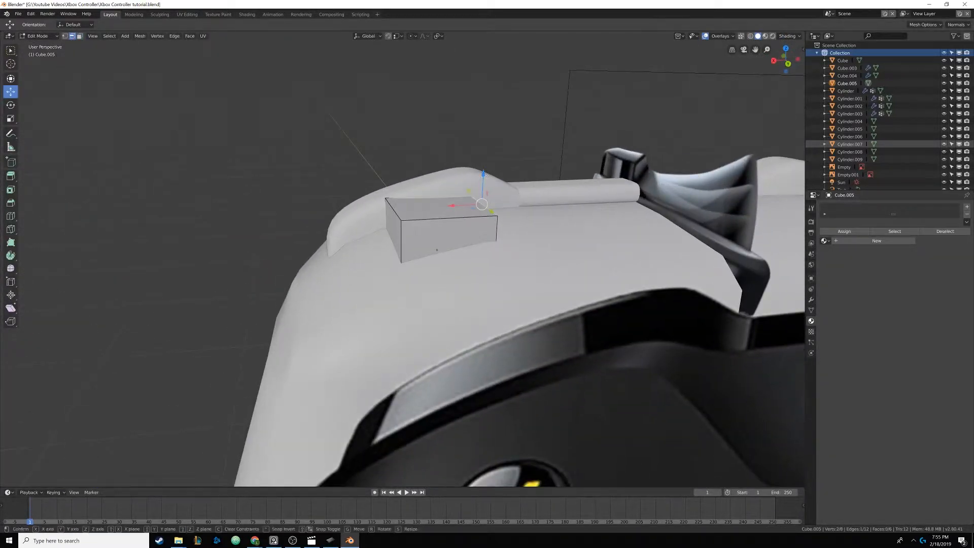
left_click_drag(482, 174, 484, 154)
left_click(394, 210)
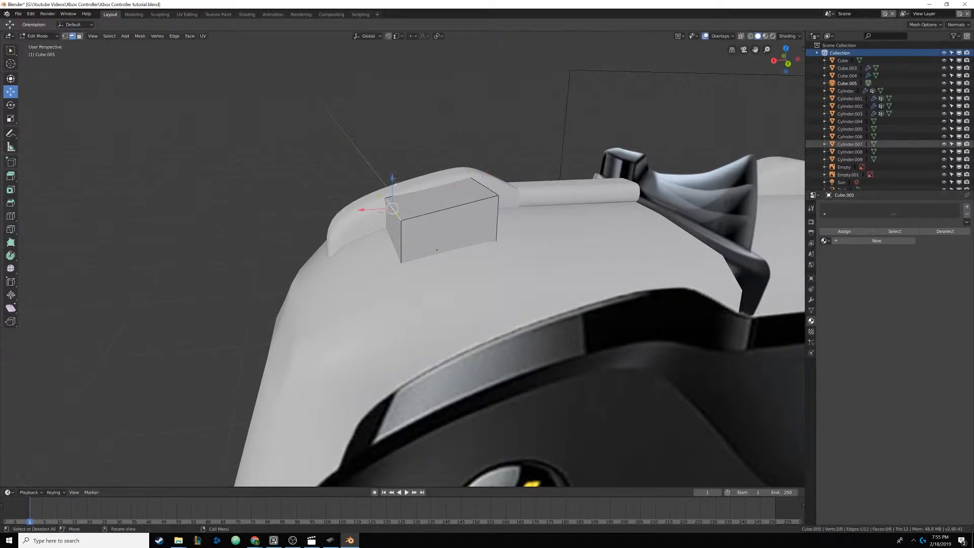
left_click_drag(394, 178, 396, 185)
- Select the box's back vertices in the side wireframe view and shift them about 0.048 m forward along Y
middle_click_drag(395, 186, 394, 362)
key("KP_3")
middle_click_drag(476, 195, 443, 192, "shift")
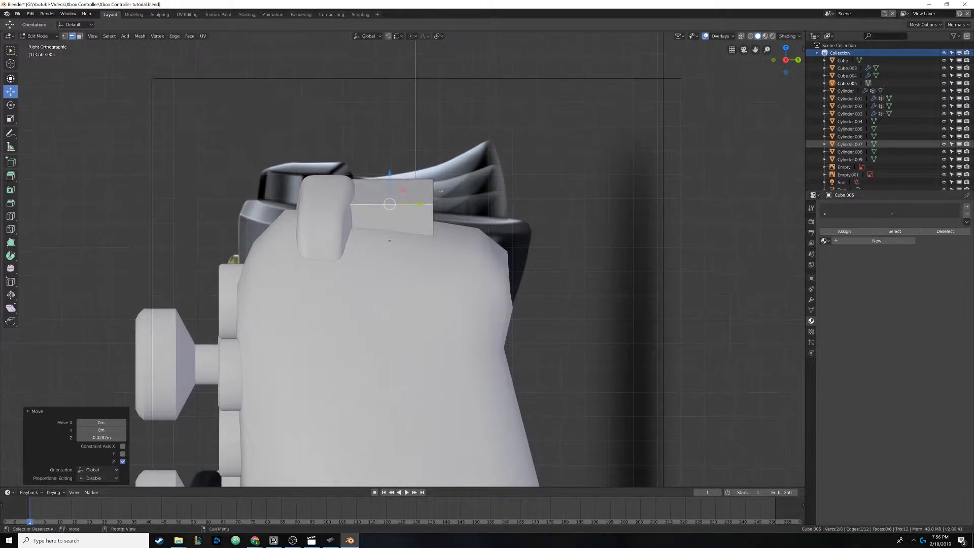
key("alt+a")
left_click(262, 161)
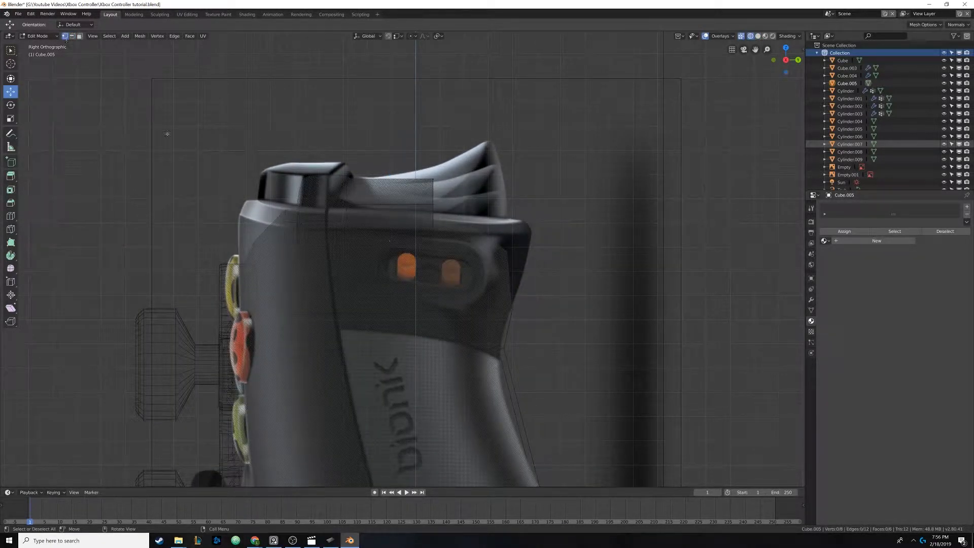
key("b")
left_click_drag(416, 149, 461, 290)
left_click_drag(463, 238, 452, 238)
middle_click_drag(456, 229, 445, 231)
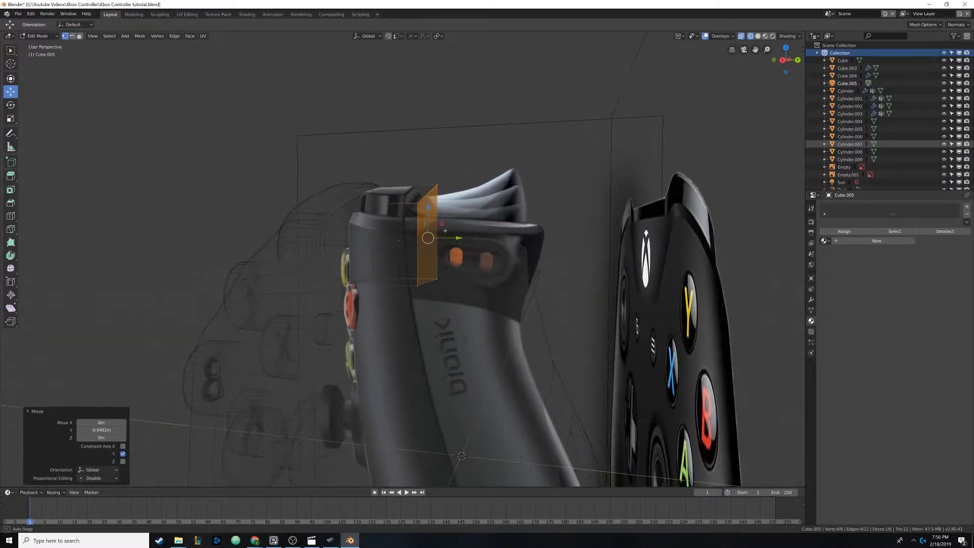
key("KP_1")
key("KP_3")
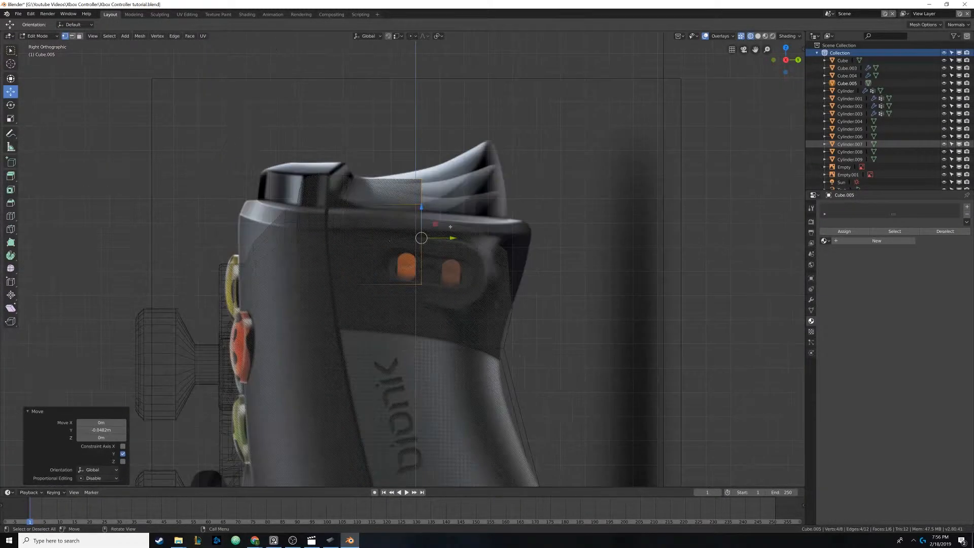
key("alt+a")
key("b")
left_click_drag(414, 162, 441, 219)
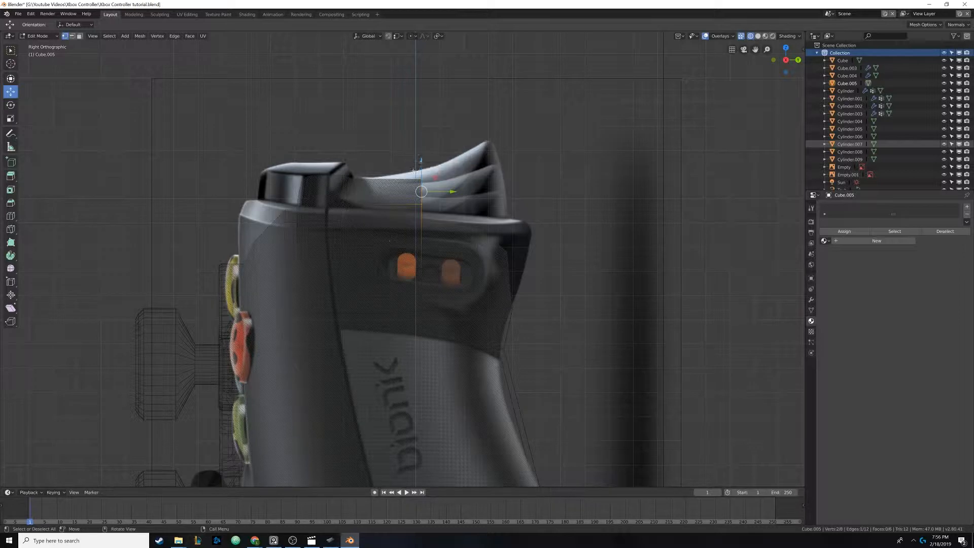
- Select the box's top face in solid shading and lower it about 0.083 m along Z
middle_click_drag(413, 170, 398, 186)
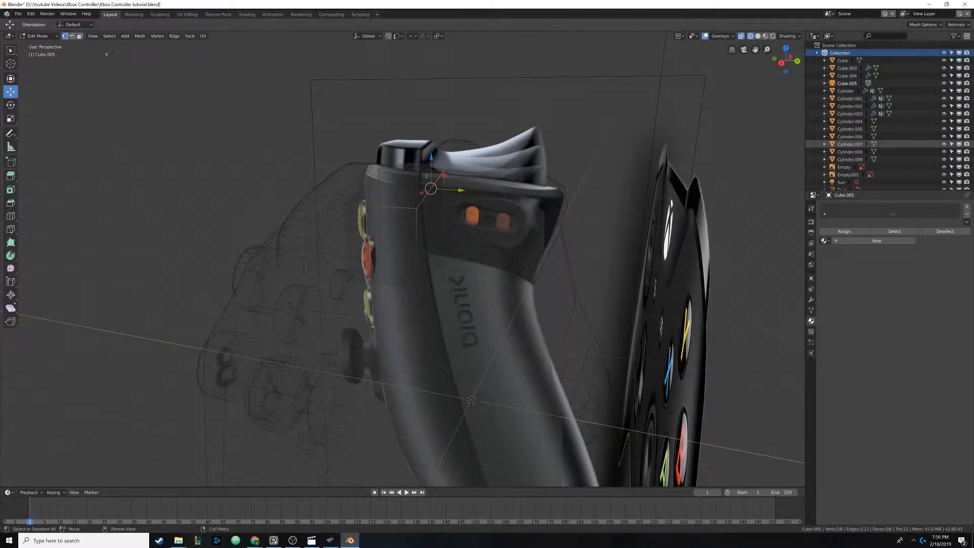
left_click(79, 36)
key("z")
left_click(263, 152)
middle_click_drag(384, 145, 391, 165)
left_click(399, 166)
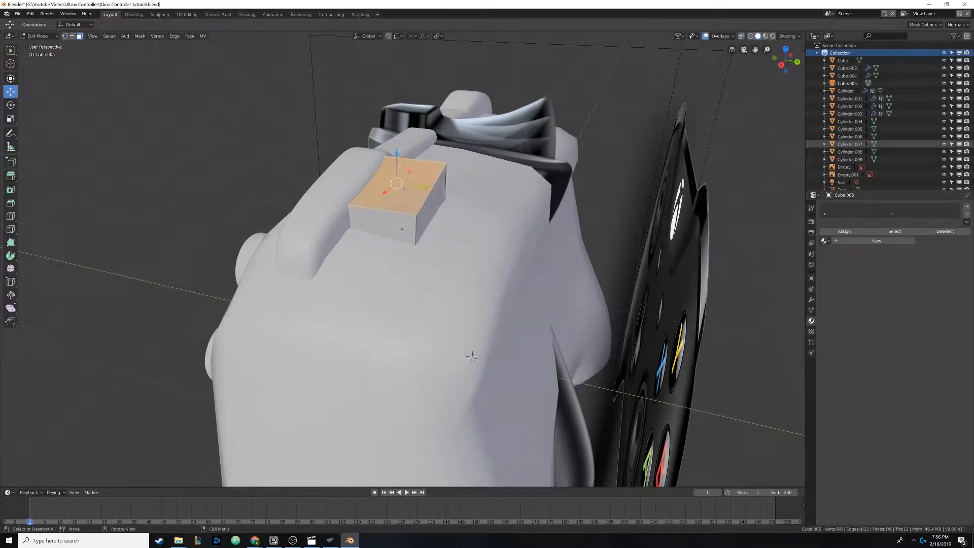
middle_click_drag(471, 357, 457, 366)
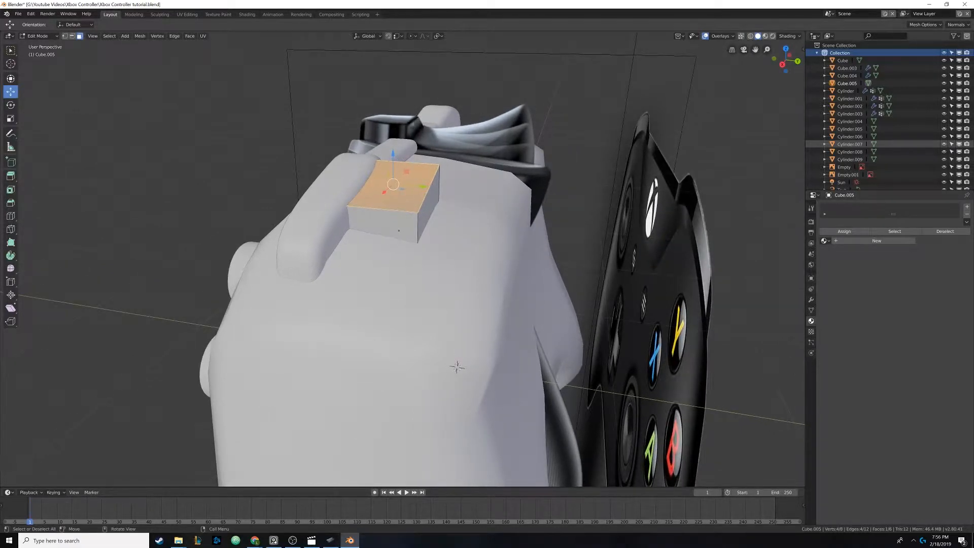
key("g")
key("z")
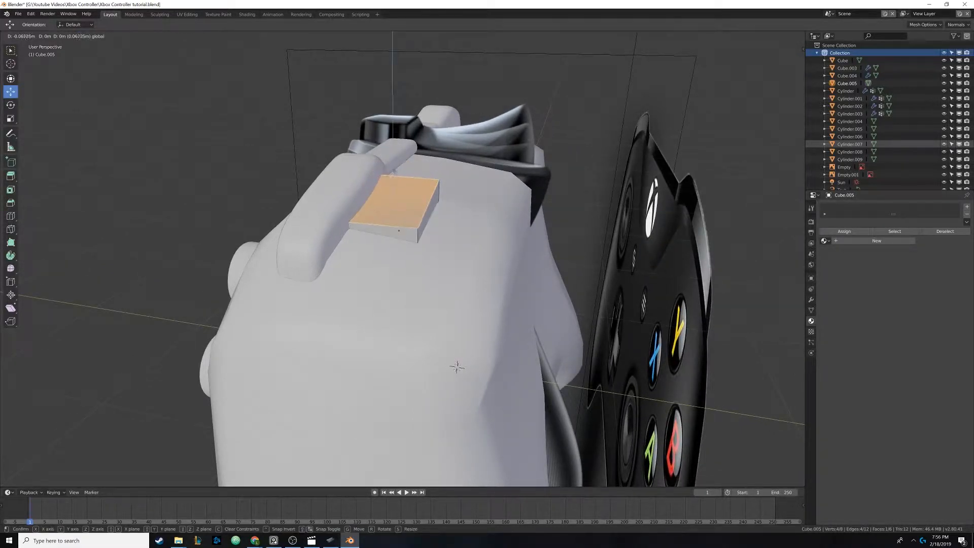
left_click(456, 366)
middle_click_drag(457, 366, 469, 460)
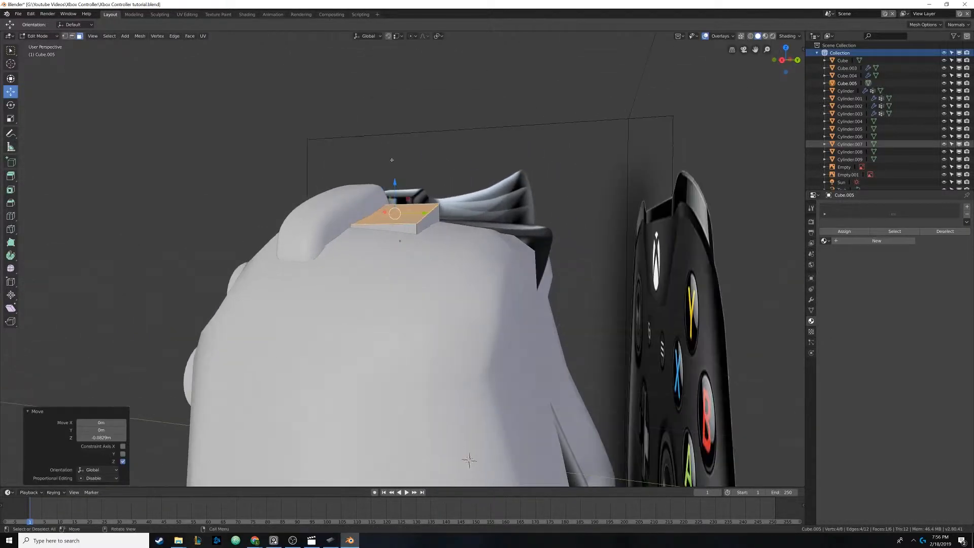
- Show the box in wireframe from the right side with all its geometry deselected
key("KP_1")
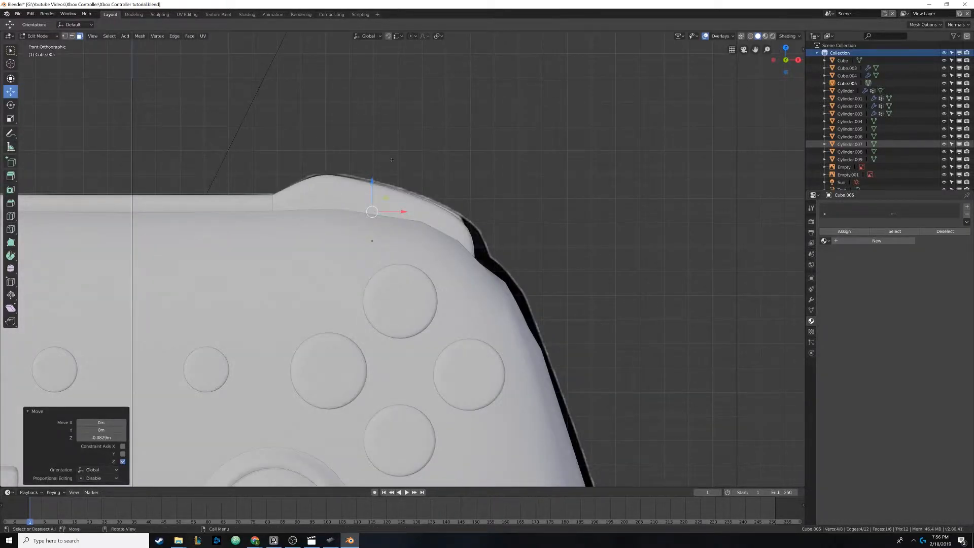
key("KP_3")
scroll(89, 69, "up", 2)
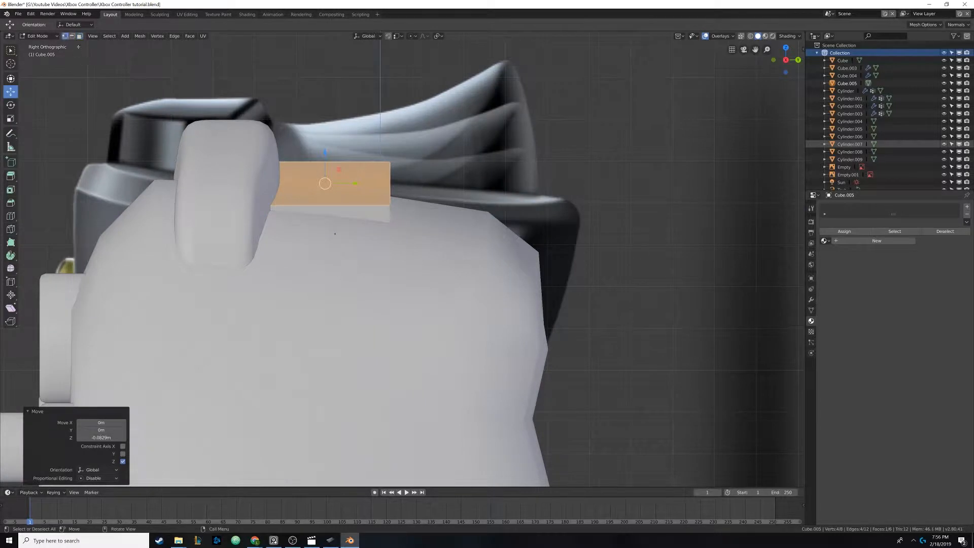
key("alt+a")
key("z")
left_click(300, 191)
scroll(348, 211, "up", 2)
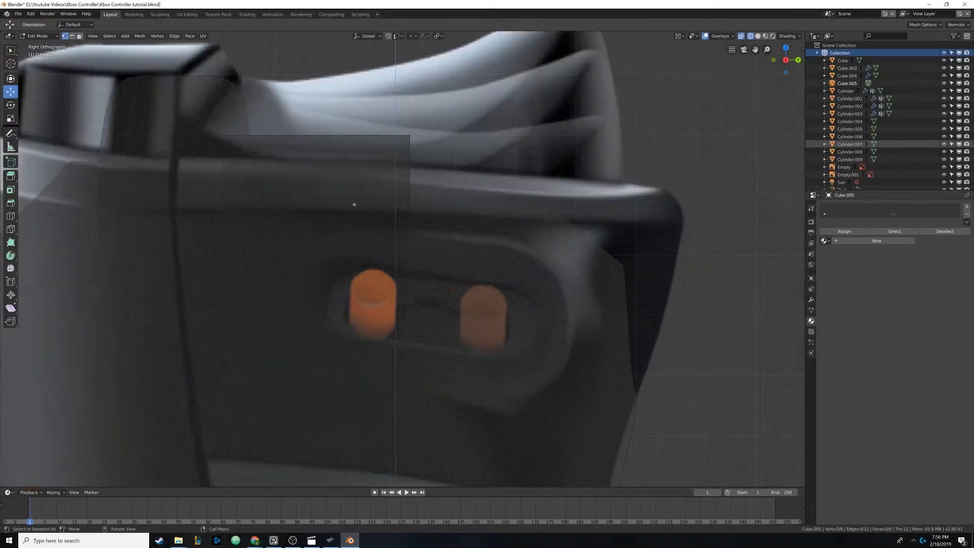
left_click_drag(383, 124, 462, 220)
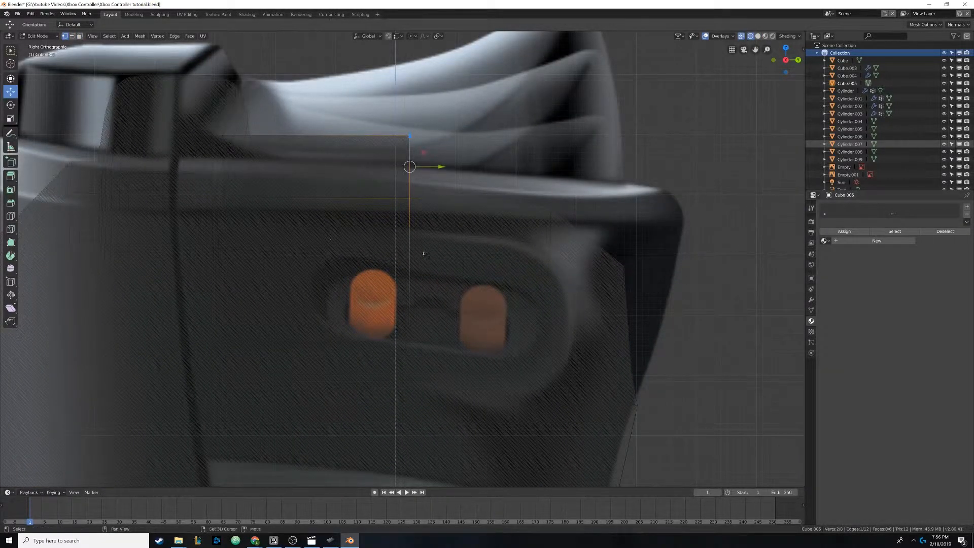
scroll(423, 253, "up", 2)
scroll(446, 238, "down", 4)
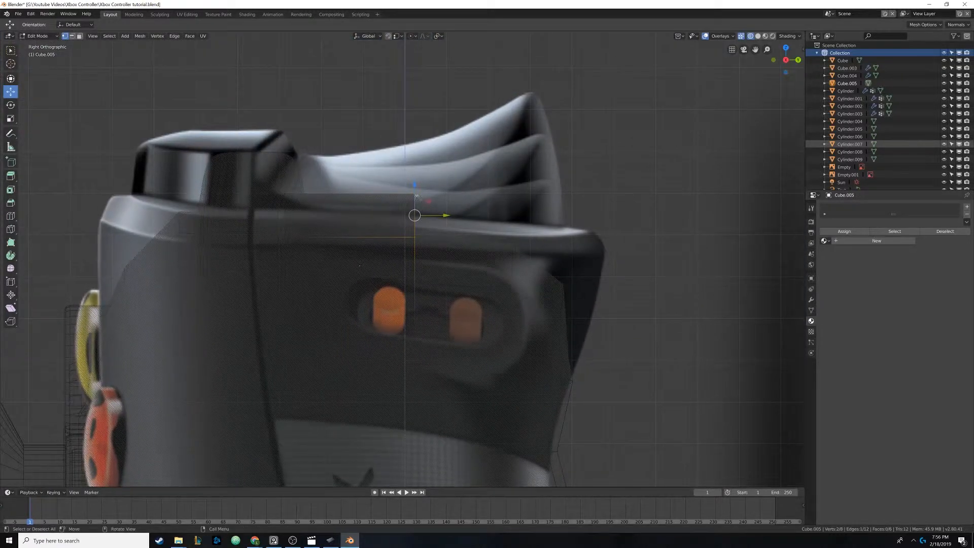
left_click_drag(446, 215, 408, 216)
key("ctrl+z")
- Select all of the box's back vertices and move them forward along Y toward the bumper
key("b")
left_click_drag(385, 177, 462, 378)
left_click_drag(442, 278, 397, 277)
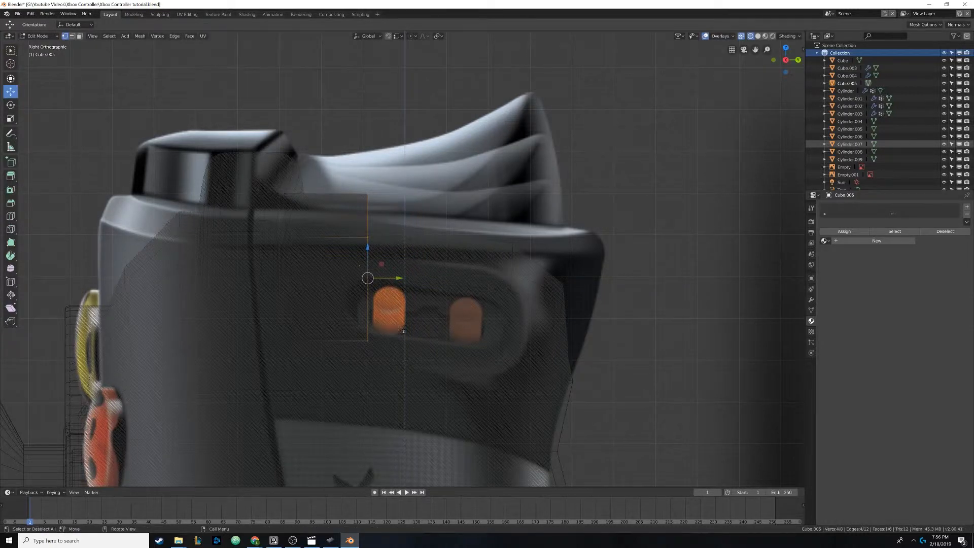
- Reselect the box's whole back face and shift it about 0.022 m rearward along Y
key("alt+a")
left_click_drag(357, 193, 386, 247)
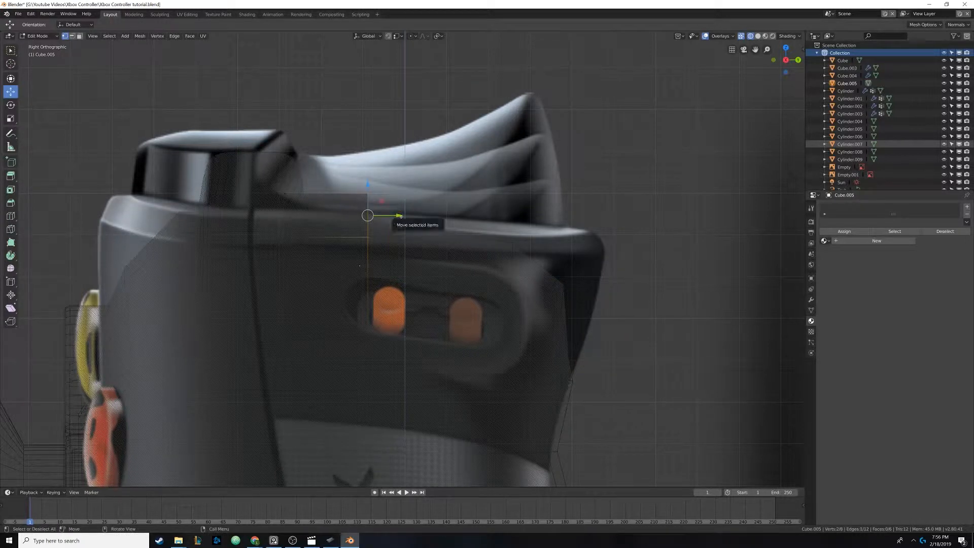
key("alt+a")
key("b")
left_click_drag(348, 177, 407, 278)
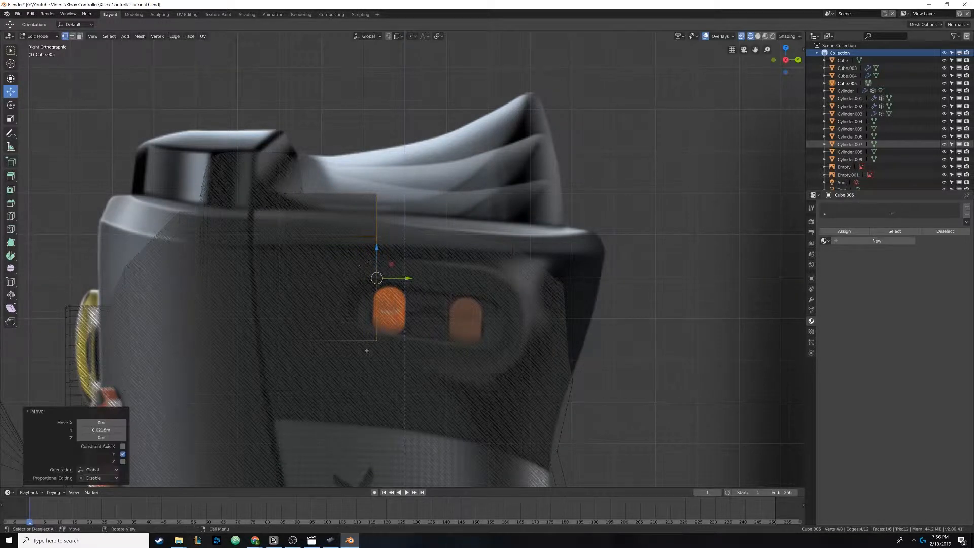
- Extrude the box's back face rearward along Y and raise its rear top edges along Z to follow the reference contour
key("e")
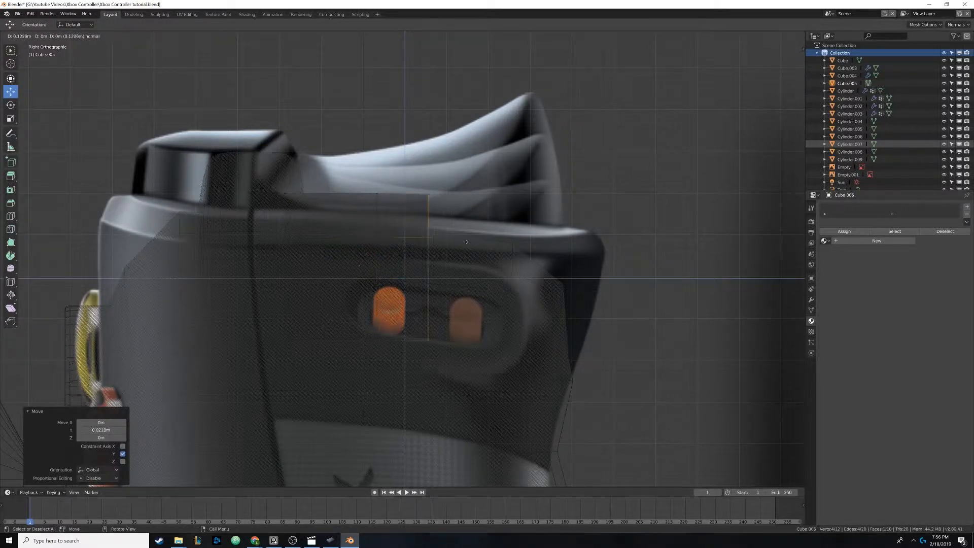
left_click(438, 194)
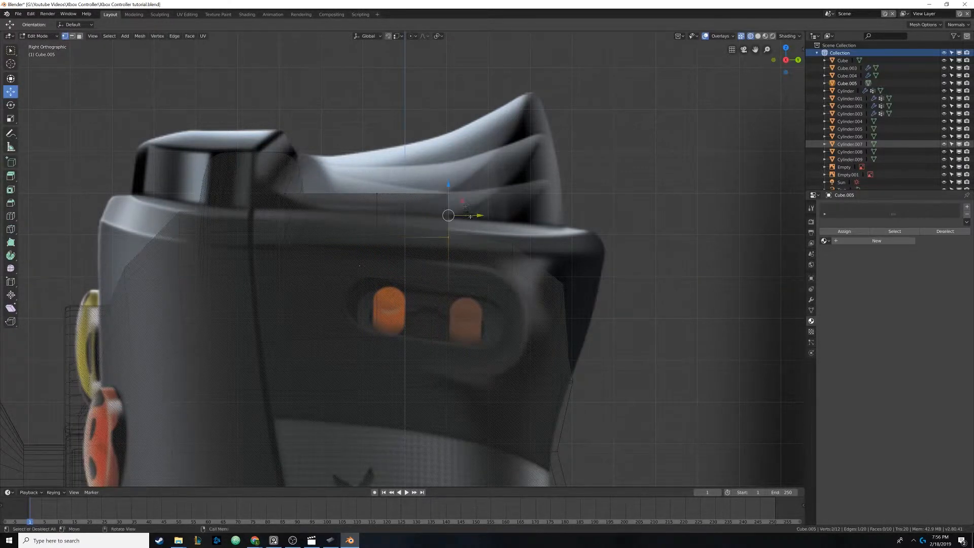
key("g")
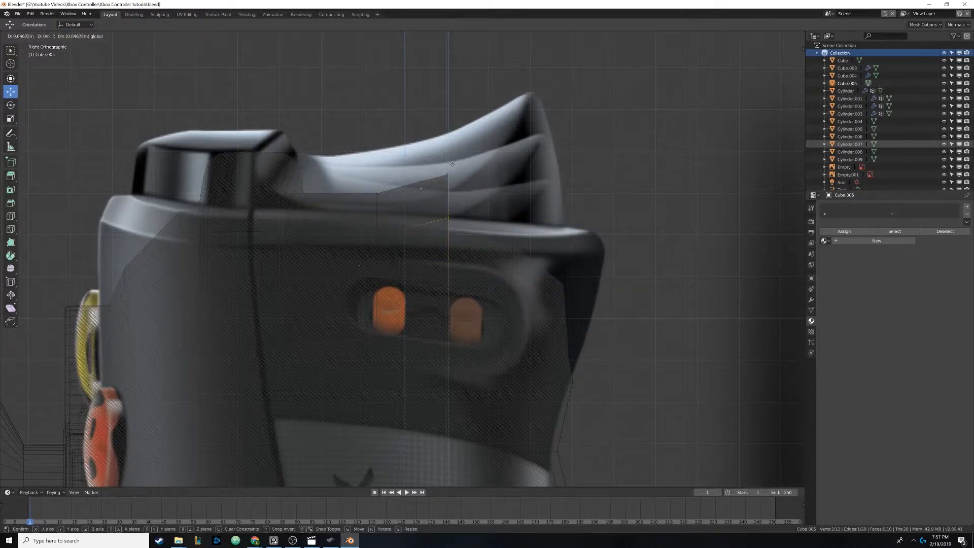
left_click(380, 175)
- Select all of the box's rearmost vertices and extrude them further back along Y toward the trigger's tip
key("alt+a")
key("b")
left_click_drag(435, 161, 490, 358)
middle_click_drag(515, 269, 417, 259, "shift")
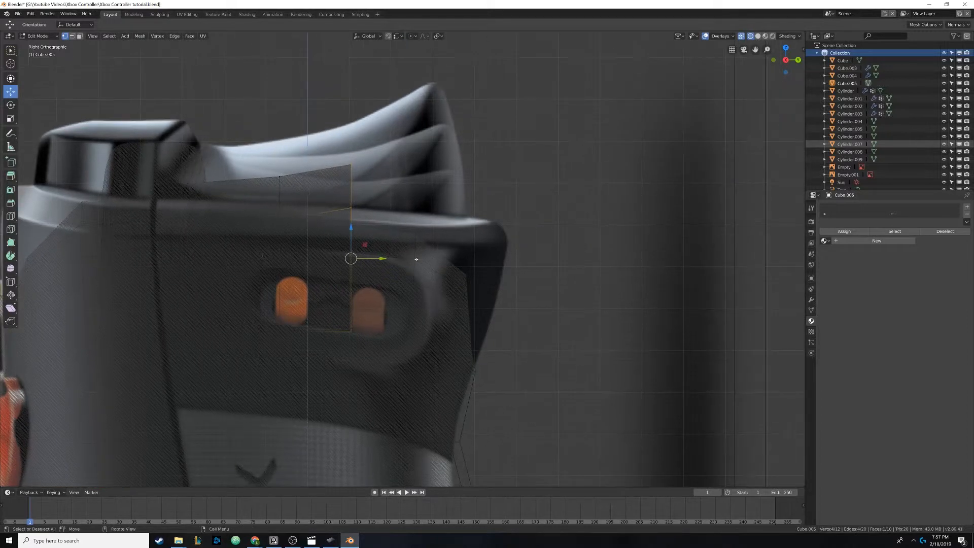
key("e")
right_click(416, 259)
left_click_drag(383, 258, 460, 251)
- Select only the top vertices of the new back end and raise them about 0.096 m along Z
key("alt+a")
key("b")
mouse_move(418, 145)
left_mouse_down()
mouse_move(452, 223)
mouse_move(429, 154)
mouse_move(432, 115)
left_mouse_up()
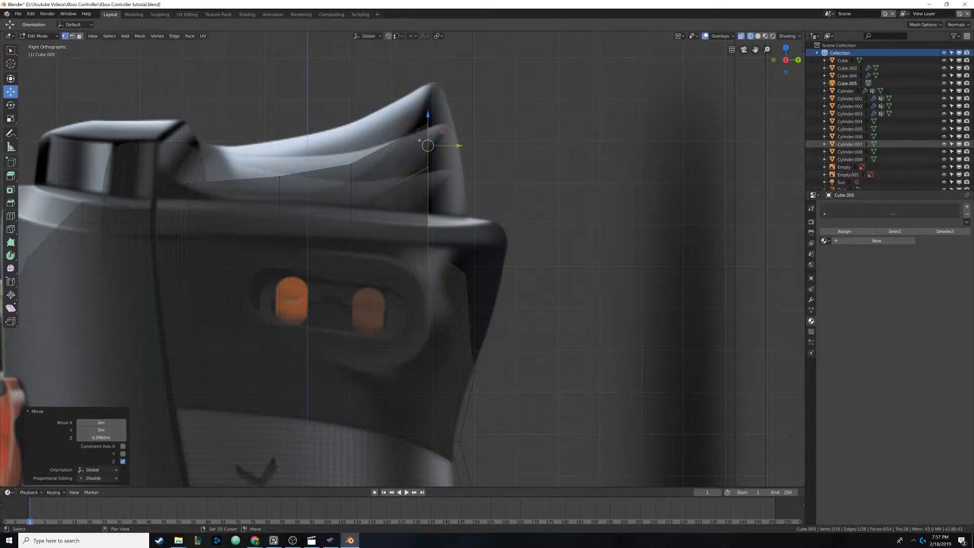
- Select the entire box in solid shading and scale it to 0.745 along X
mouse_move(432, 115)
middle_mouse_down()
mouse_move(456, 194)
mouse_move(474, 204)
mouse_move(393, 226)
mouse_move(346, 224)
mouse_move(402, 224)
mouse_move(416, 252)
middle_mouse_up()
key("z")
left_click(499, 197)
key("a")
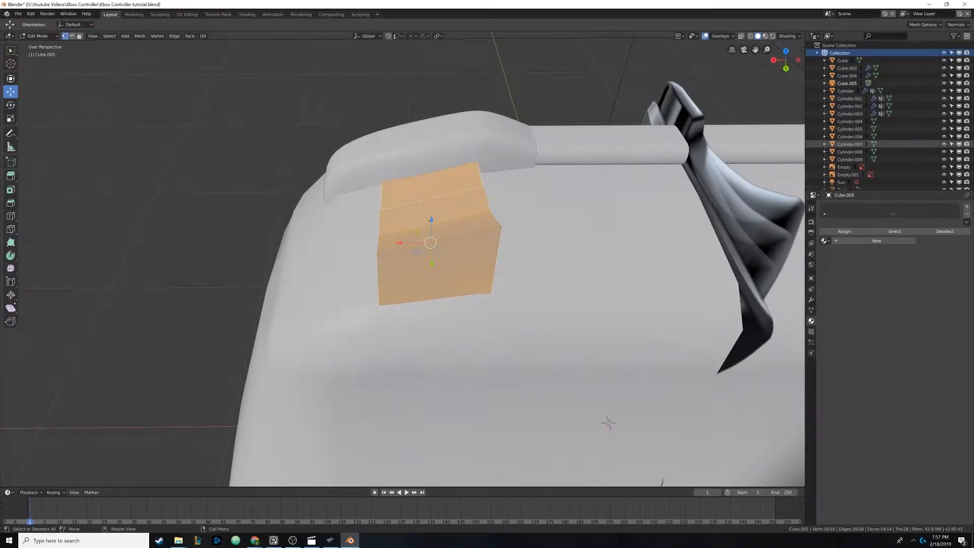
key("s")
key("x")
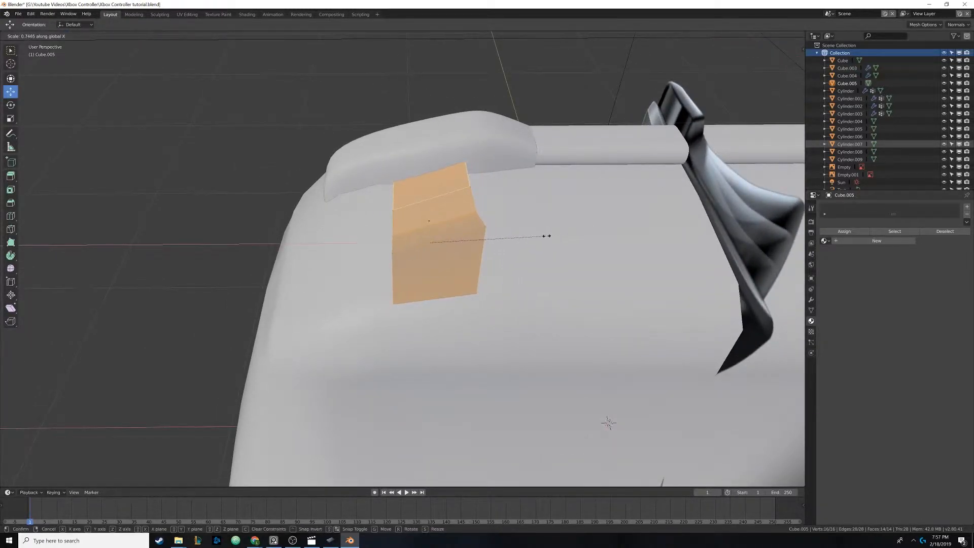
left_click(546, 236)
- Select the three top edges along the box's inner side and lower them about 0.038 m along Z
middle_click_drag(547, 236, 399, 322)
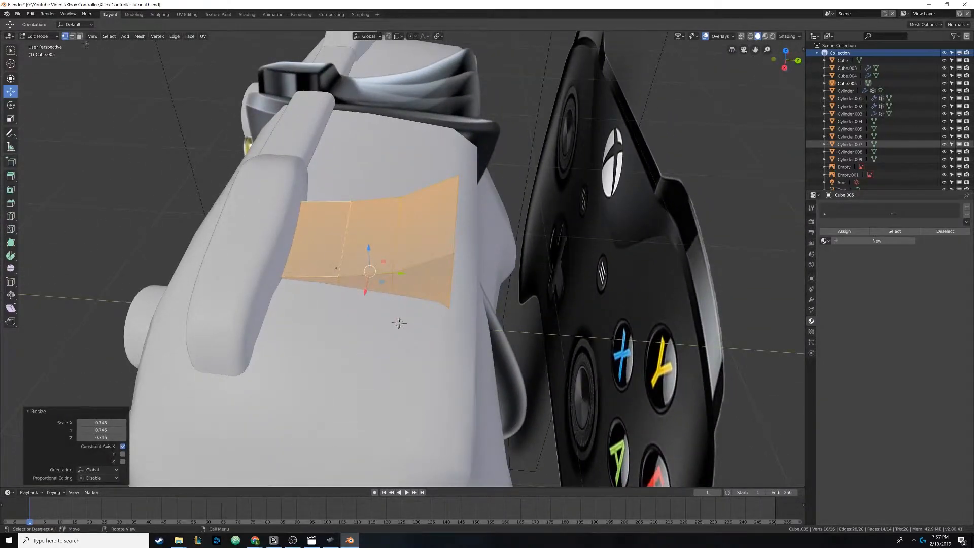
left_click(329, 202)
left_click(429, 187, "shift")
middle_click_drag(428, 187, 376, 132)
left_click_drag(404, 169, 408, 178)
middle_click_drag(408, 178, 416, 193)
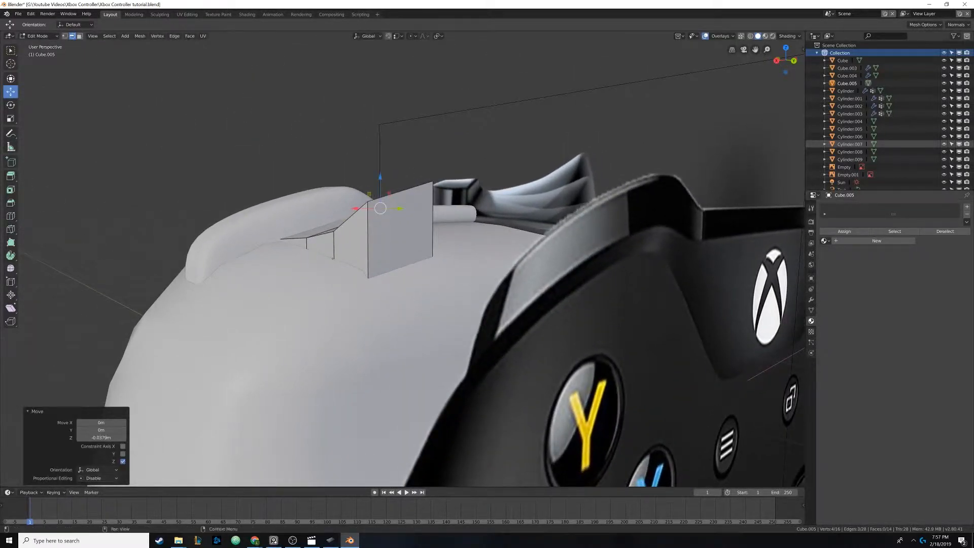
- Check the controller's rear-view reference photo and add one horizontal loop cut around the box, slid slightly below the middle with factor -0.320
left_click(273, 540)
right_click_drag(725, 341, 607, 304)
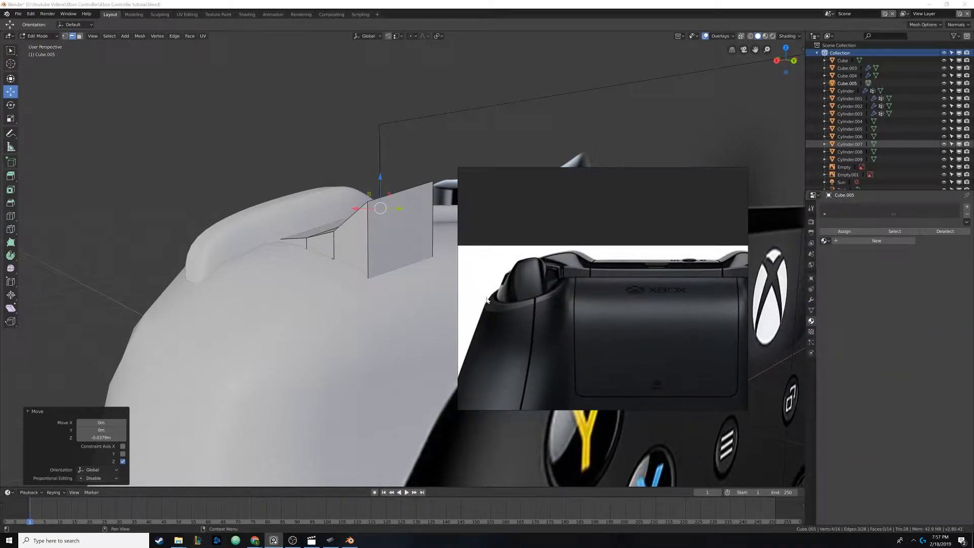
right_click_drag(553, 280, 973, 335)
middle_click_drag(442, 298, 374, 288)
left_click(375, 288)
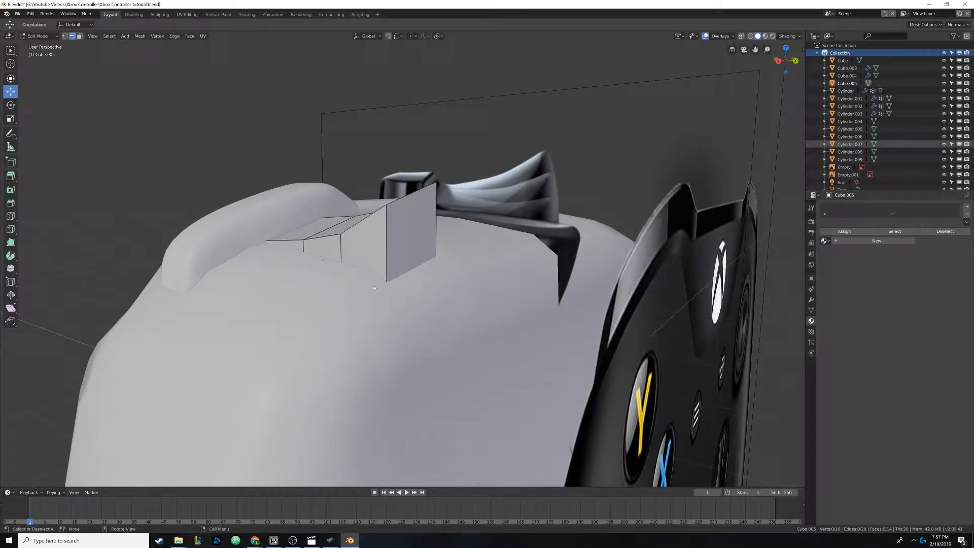
key("ctrl+r")
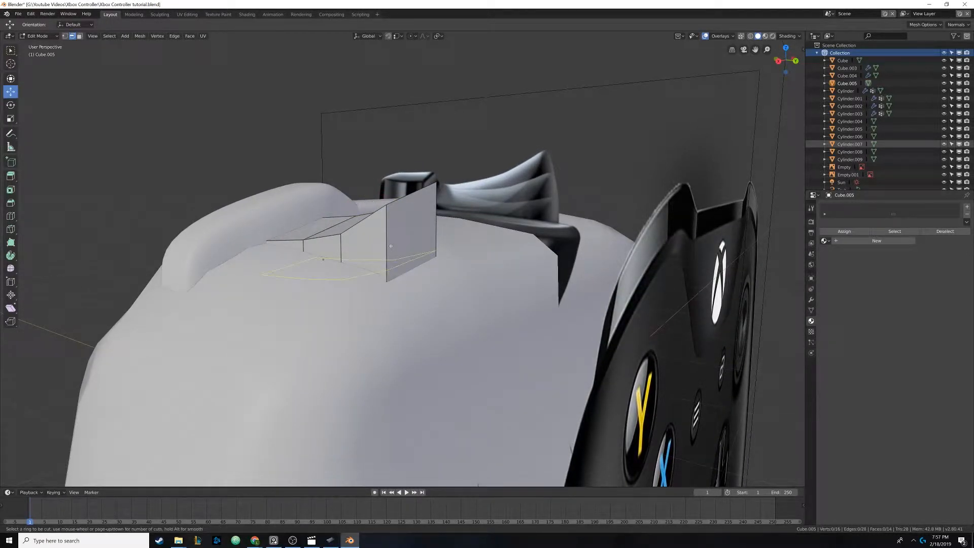
key("Escape")
middle_click_drag(391, 246, 413, 250)
key("ctrl+r")
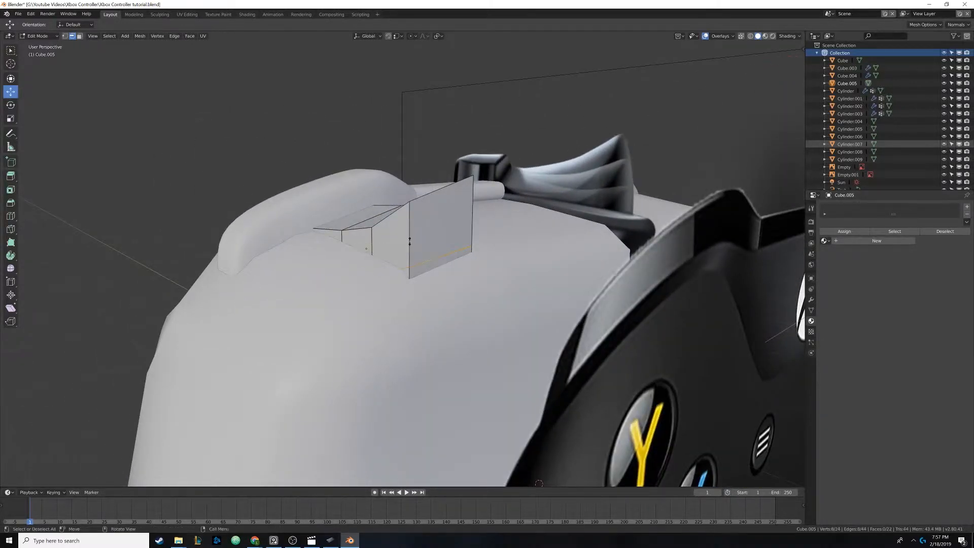
left_click(410, 242)
left_click(412, 222)
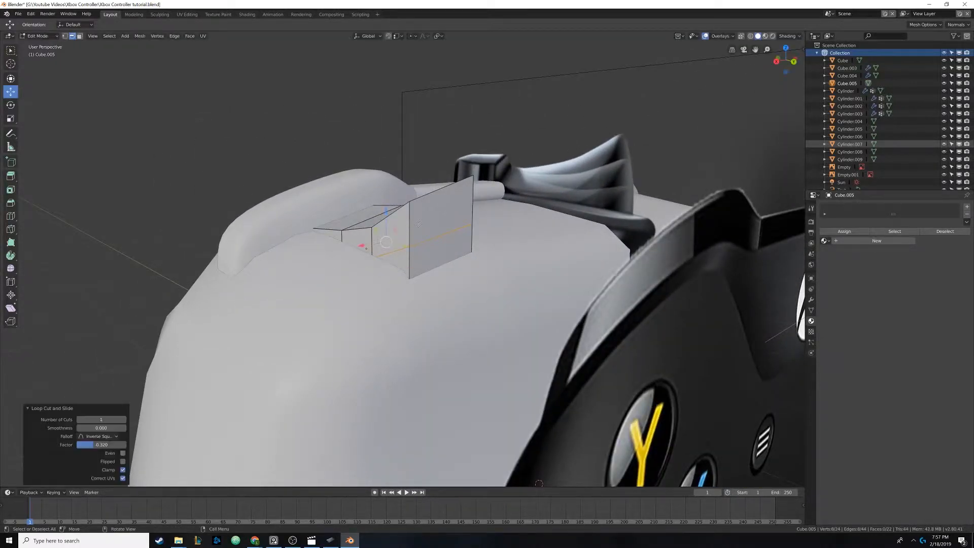
- Try widening the new horizontal loop alone along X, and undo the scaling
middle_click_drag(412, 222, 458, 252)
key("s")
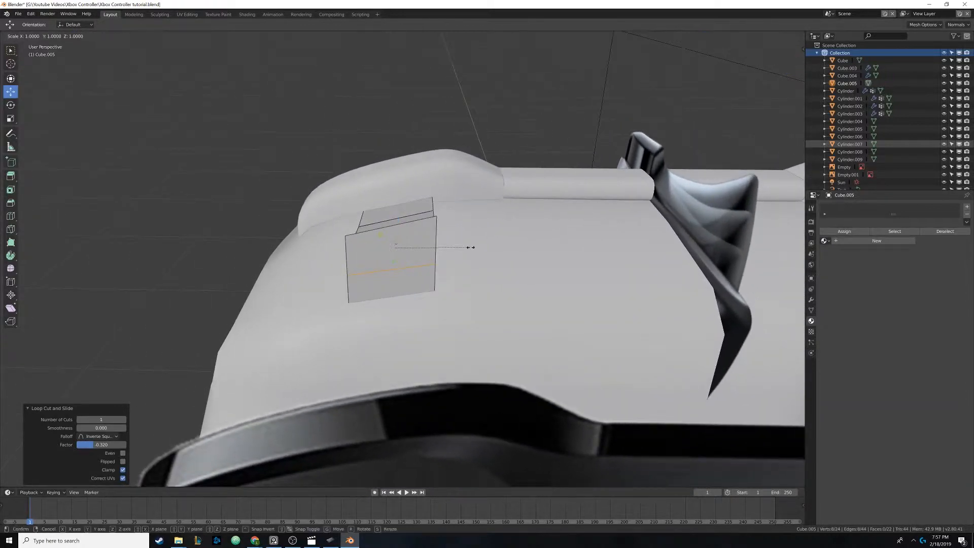
key("x")
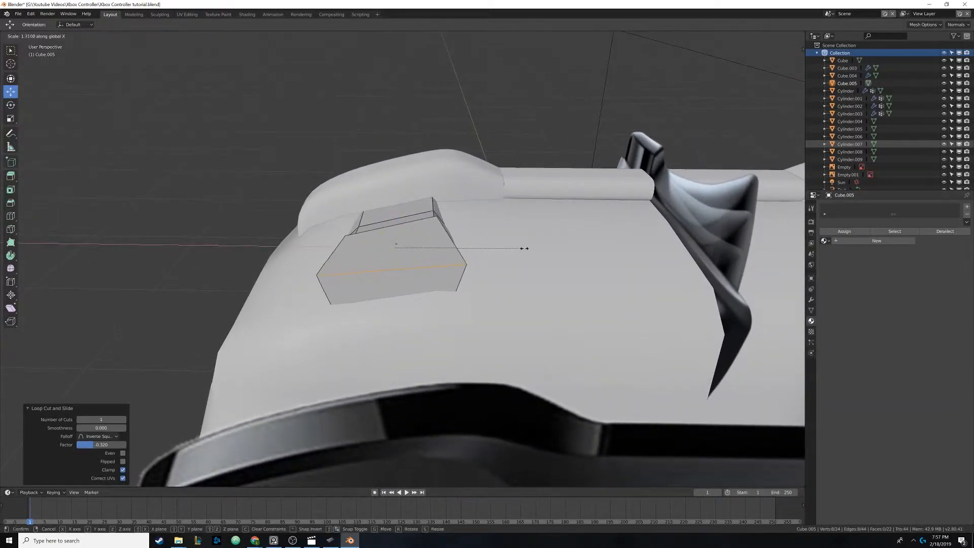
left_click(534, 250)
middle_click_drag(535, 250, 490, 260)
key("ctrl+z")
- Add the box's bottom edge loop to the horizontal loop selection and scale both loops by 1.681 along X
middle_click_drag(461, 293, 456, 269)
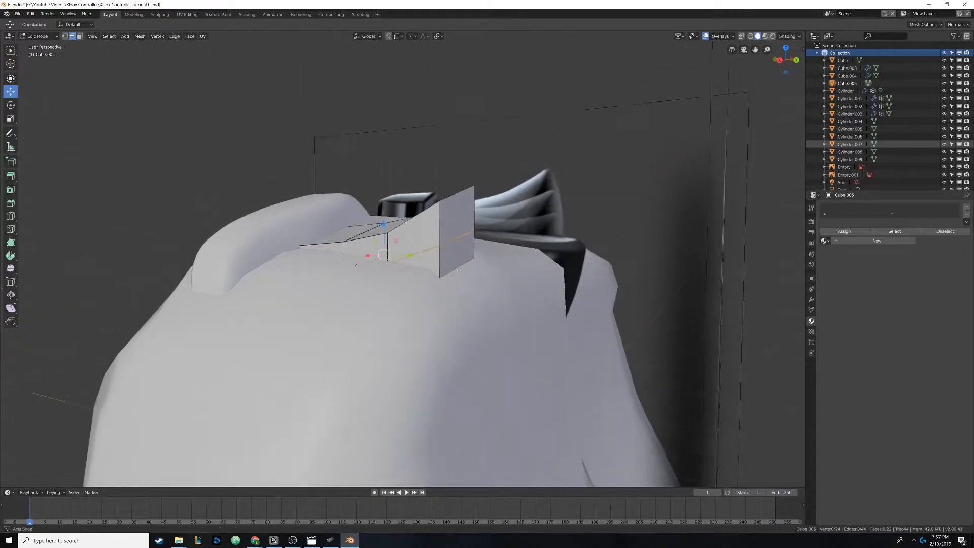
key("z")
left_click(407, 272)
mouse_move(402, 325)
middle_mouse_down()
mouse_move(423, 334)
mouse_move(370, 349)
mouse_move(397, 332)
mouse_move(399, 318)
middle_mouse_up()
left_click(435, 320, "alt+shift")
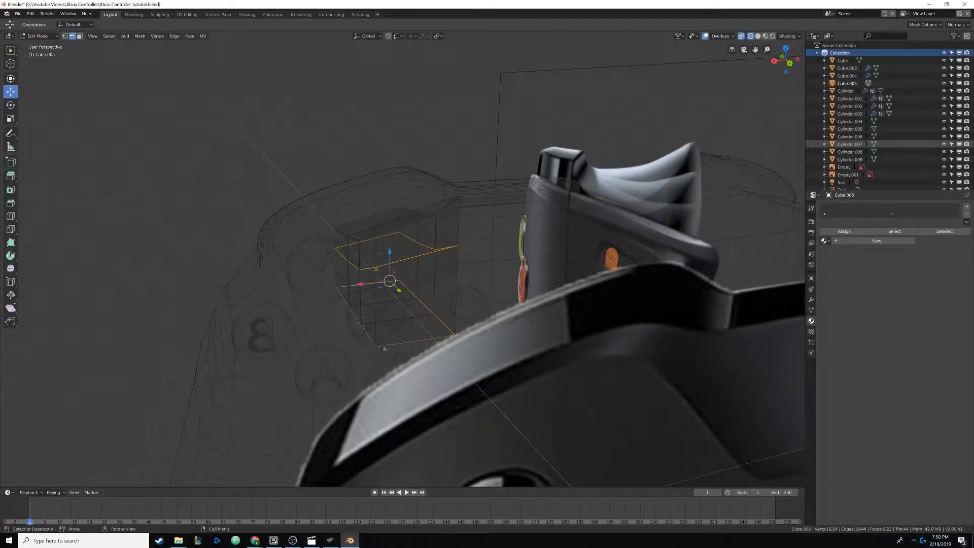
mouse_move(443, 316)
middle_mouse_down()
mouse_move(459, 346)
mouse_move(450, 313)
middle_mouse_up()
key("z")
left_click(492, 314)
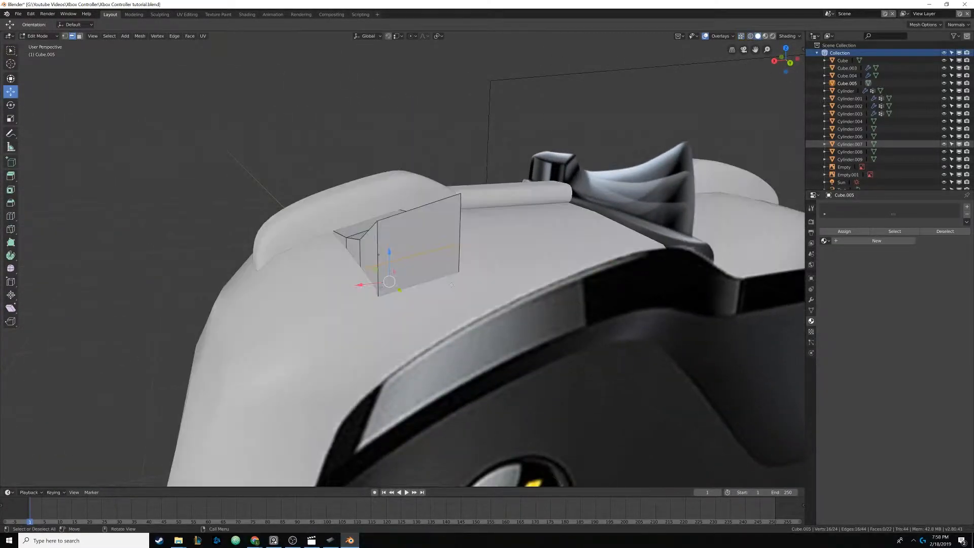
key("s")
key("x")
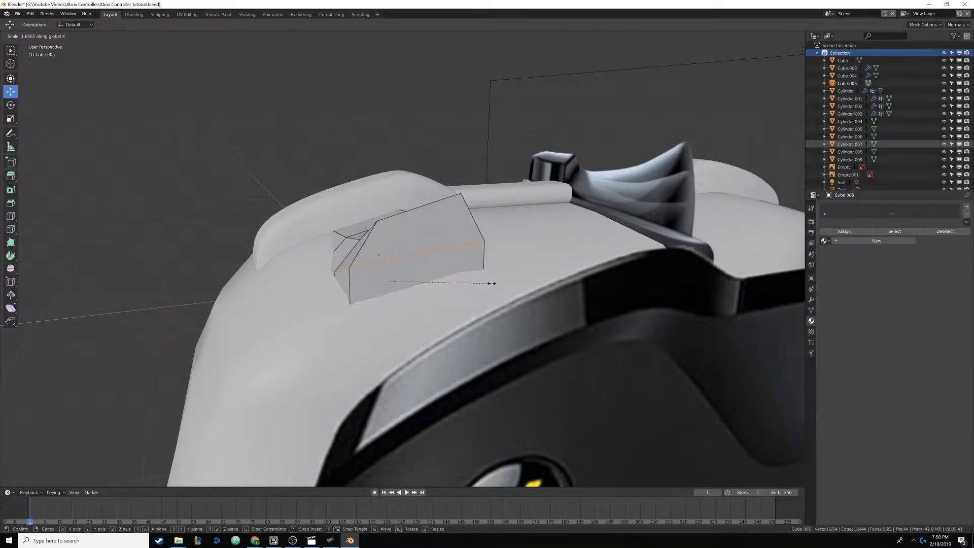
left_click(492, 283)
middle_click_drag(492, 284, 466, 262)
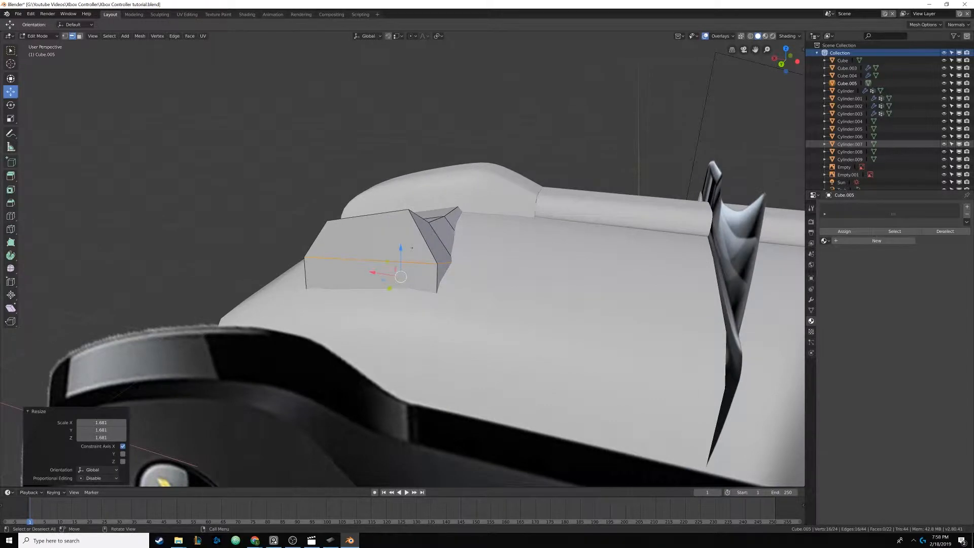
- Deselect the outer part of the two lower loops and move the remaining inner edges about 0.075 m outward along X
right_click_drag(973, 424, 382, 324)
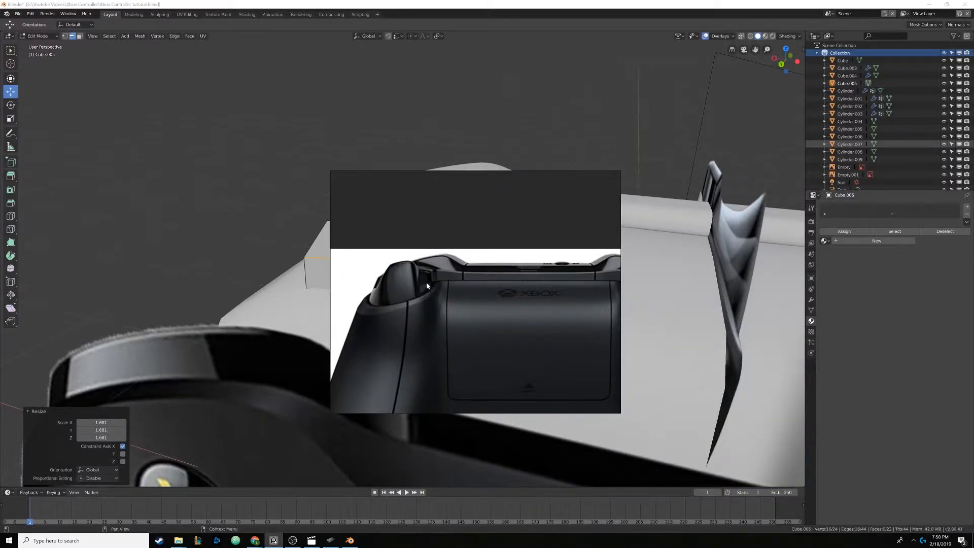
right_click_drag(426, 286, 973, 446)
mouse_move(456, 319)
middle_mouse_down()
mouse_move(473, 322)
mouse_move(431, 317)
mouse_move(461, 309)
middle_mouse_up()
key("z")
left_click(415, 322)
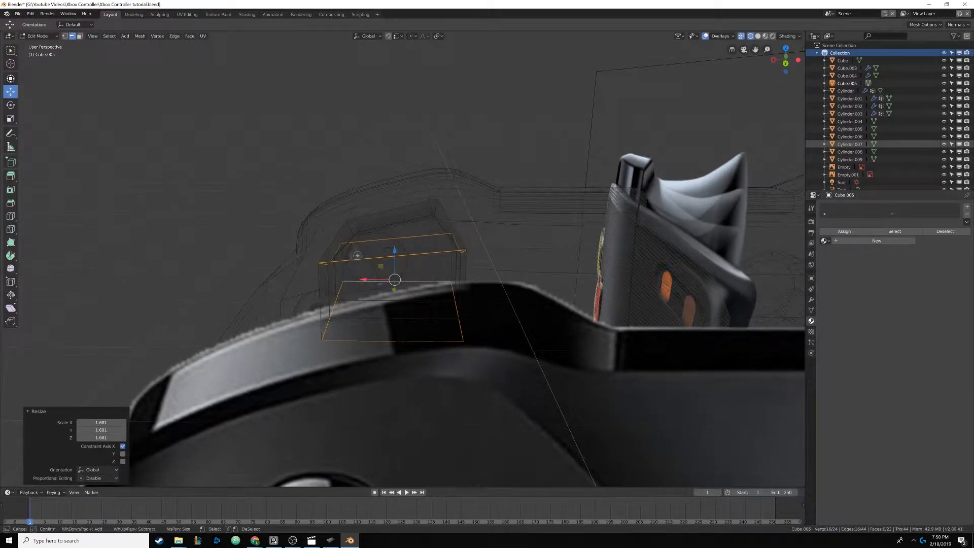
middle_click_drag(319, 239, 333, 357)
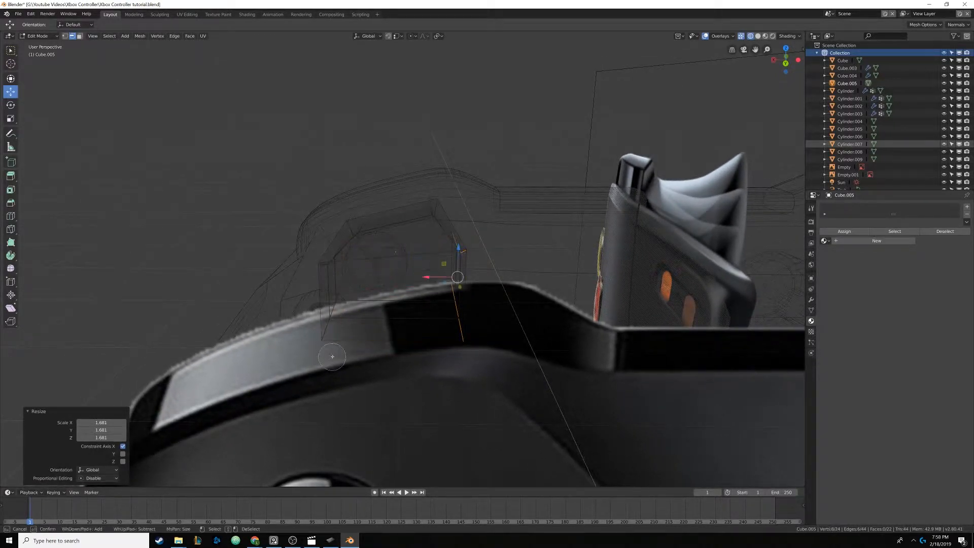
key("Escape")
mouse_move(491, 243)
middle_mouse_down()
mouse_move(489, 254)
mouse_move(417, 272)
middle_mouse_up()
key("z")
left_click(449, 274)
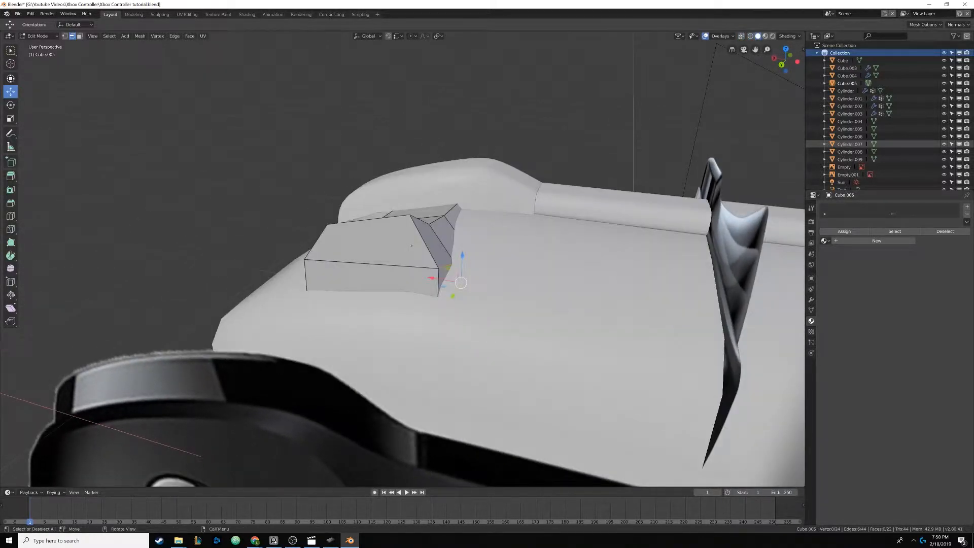
left_click_drag(430, 279, 409, 277)
middle_click_drag(404, 272, 474, 287)
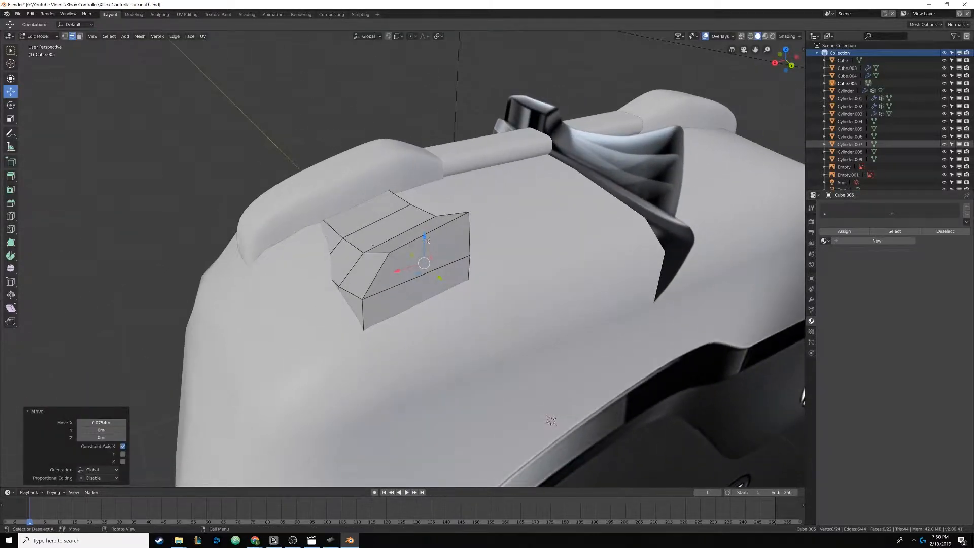
- Select the box's top faces and sloped outer faces in face mode and raise them about 0.08 m along Z
middle_click_drag(414, 232, 489, 223)
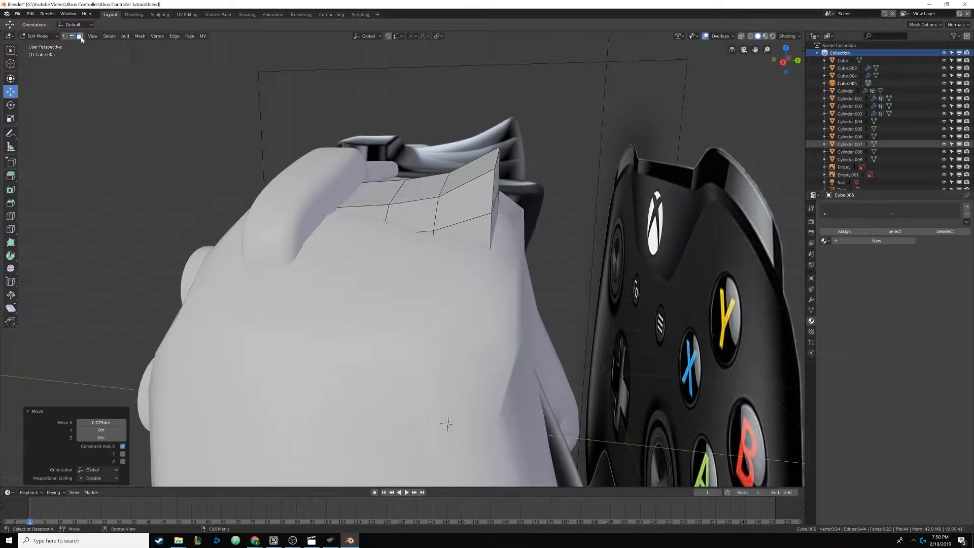
left_click(374, 198)
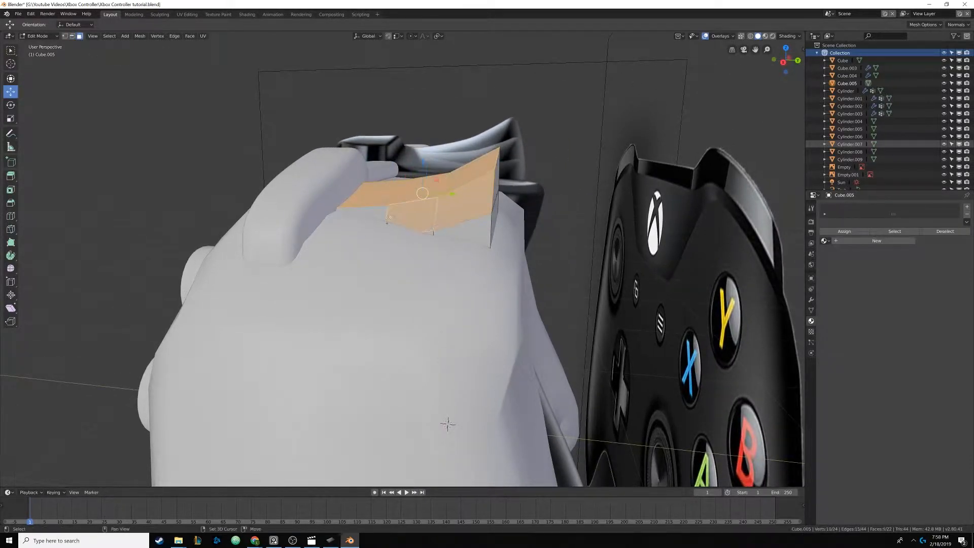
left_click_drag(413, 166, 417, 149)
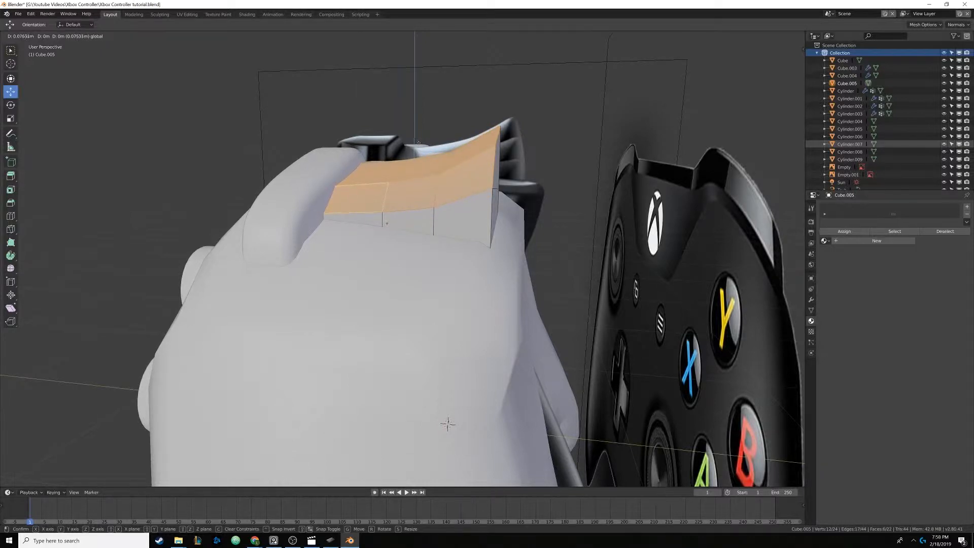
left_click_drag(418, 142, 418, 142)
middle_click_drag(418, 144, 396, 190)
- Select the three bottom edges on the box's outer side through wireframe and move them about 0.081 m outward along X
key("Tab")
key("Tab")
key("z")
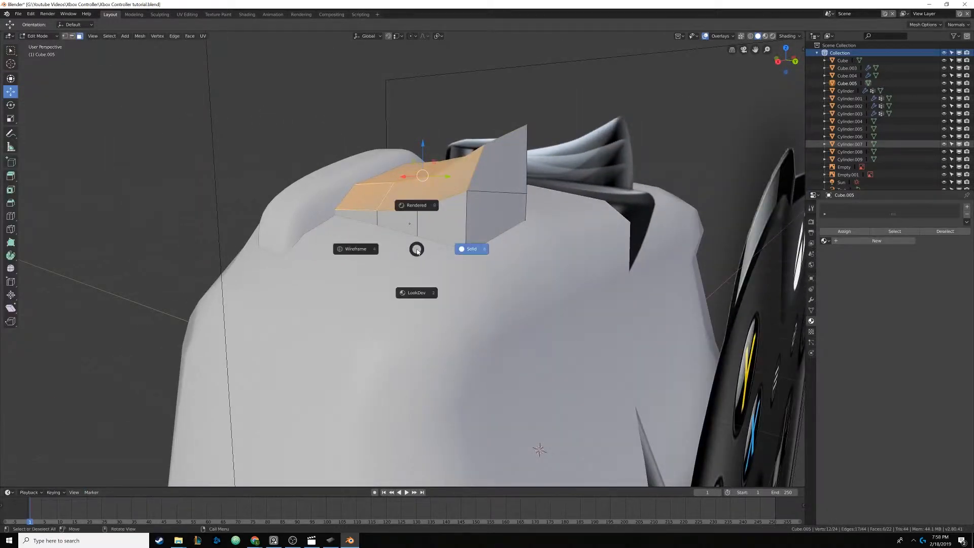
left_click(372, 249)
middle_click_drag(372, 249, 356, 262)
left_click(355, 263)
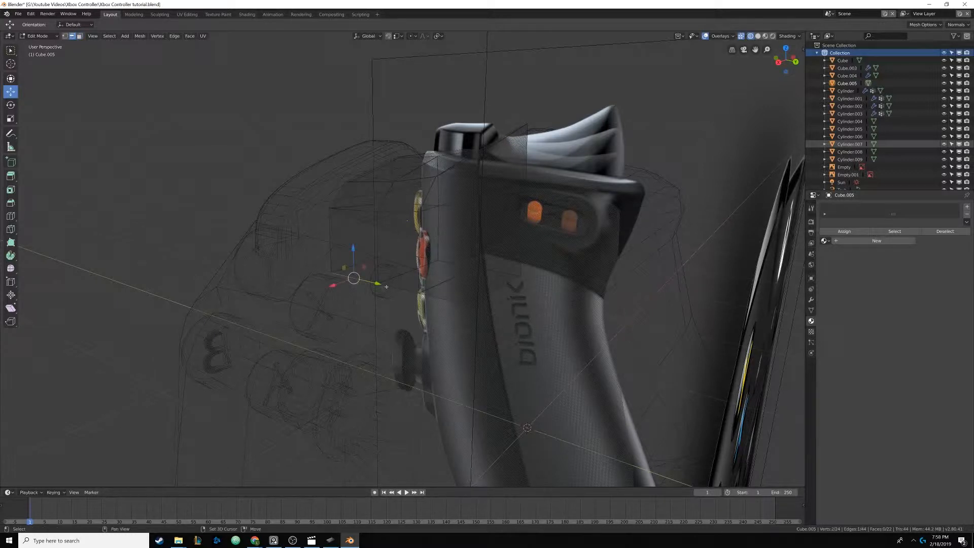
left_click(431, 296, "shift")
middle_click_drag(345, 249, 304, 260)
key("z")
left_click(334, 261)
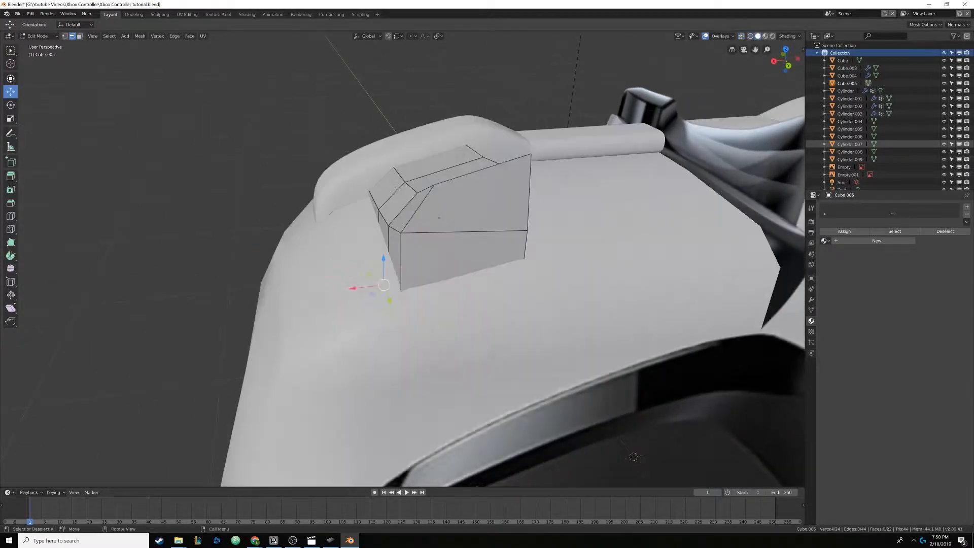
key("g")
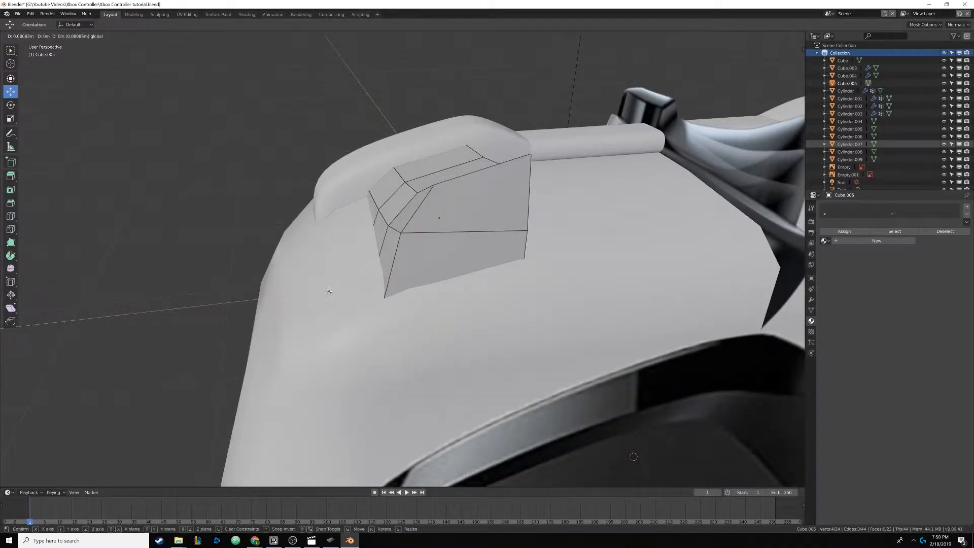
left_click_drag(329, 292, 329, 292)
mouse_move(330, 291)
middle_mouse_down()
mouse_move(391, 274)
mouse_move(391, 262)
mouse_move(358, 282)
mouse_move(433, 274)
mouse_move(483, 246)
mouse_move(392, 233)
mouse_move(397, 248)
mouse_move(443, 256)
mouse_move(528, 253)
middle_mouse_up()
key("z")
left_click(436, 274)
key("z")
left_click(360, 261)
left_click(350, 284)
key("z")
left_click(479, 273)
- Isolate the trigger piece in local view and enter Edit Mode on it
key("Tab")
middle_click_drag(608, 284, 428, 238)
key("Tab")
key("Tab")
key("KP_Divide")
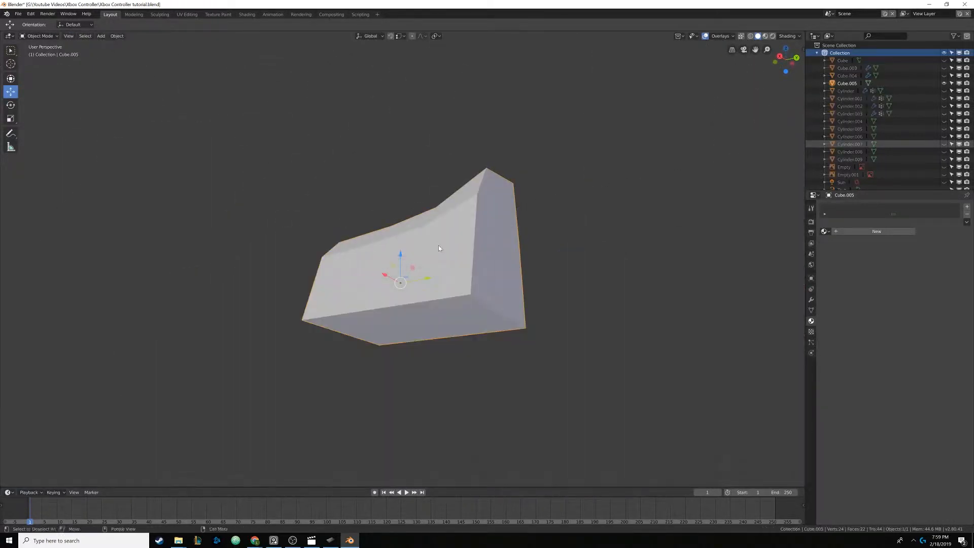
key("Tab")
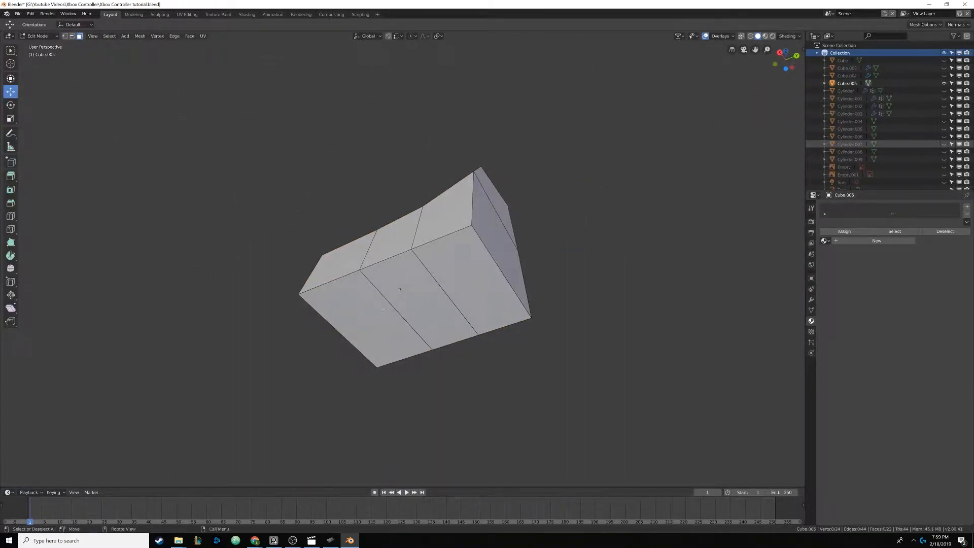
- Delete the trigger piece's three bottom faces and return to Object Mode with the full scene shown
left_click(383, 309)
left_click(421, 300, "shift")
left_click(451, 264, "shift")
key("x")
left_click(451, 262)
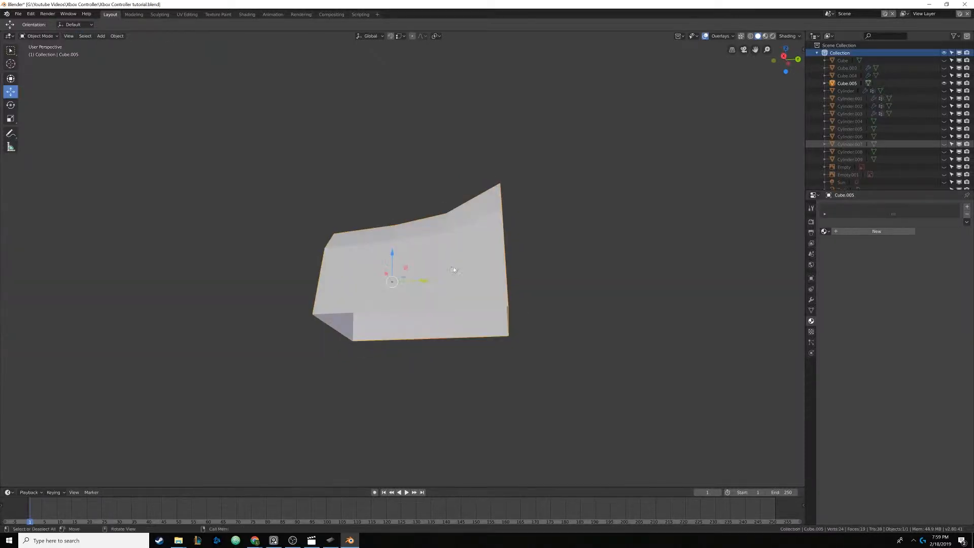
key("Tab")
key("KP_Divide")
- Add a Subdivision Surface modifier to the trigger piece
middle_click_drag(440, 230, 659, 238)
left_click(811, 302)
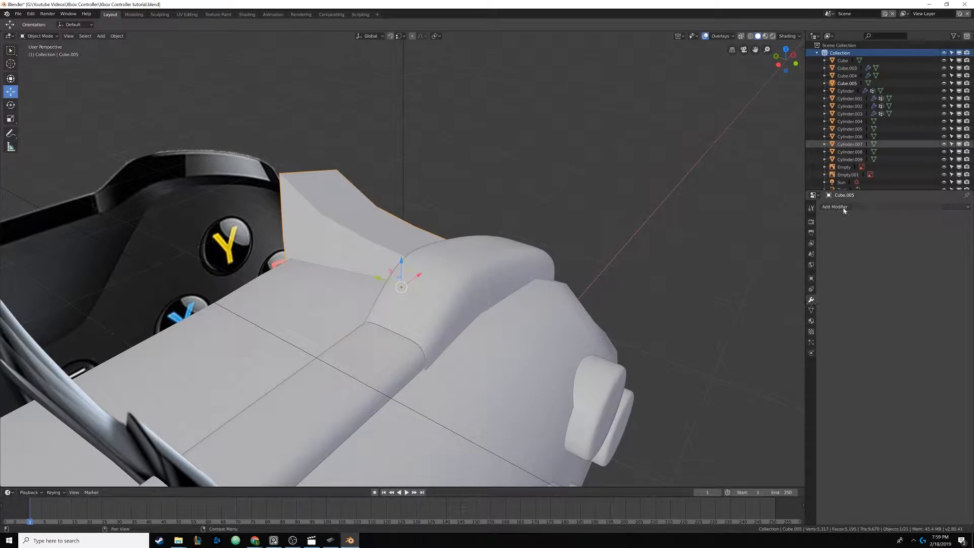
left_click(844, 208)
left_click(823, 334)
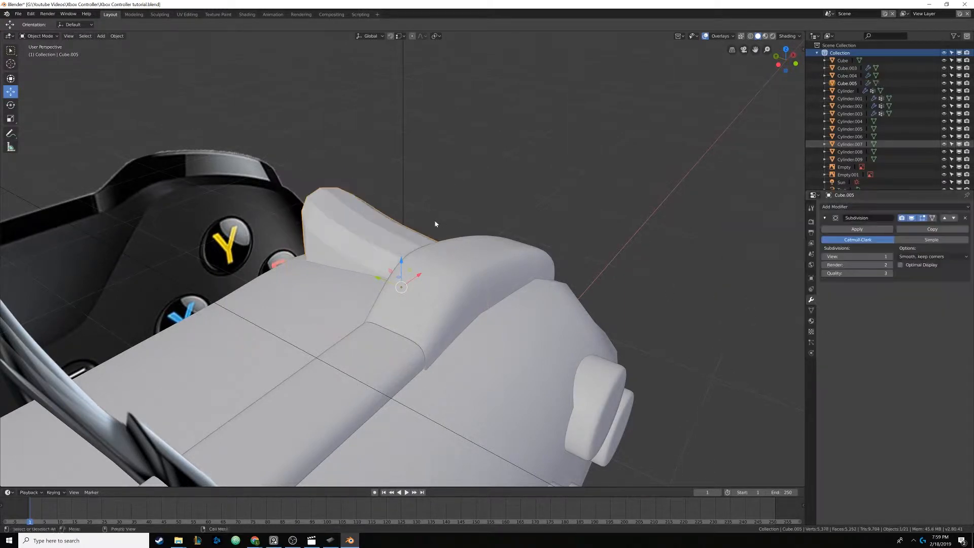
mouse_move(434, 224)
middle_mouse_down()
mouse_move(289, 220)
mouse_move(432, 231)
middle_mouse_up()
- Select the trigger piece's whole mesh in Edit Mode and raise the mean crease of its edges
key("Tab")
key("a")
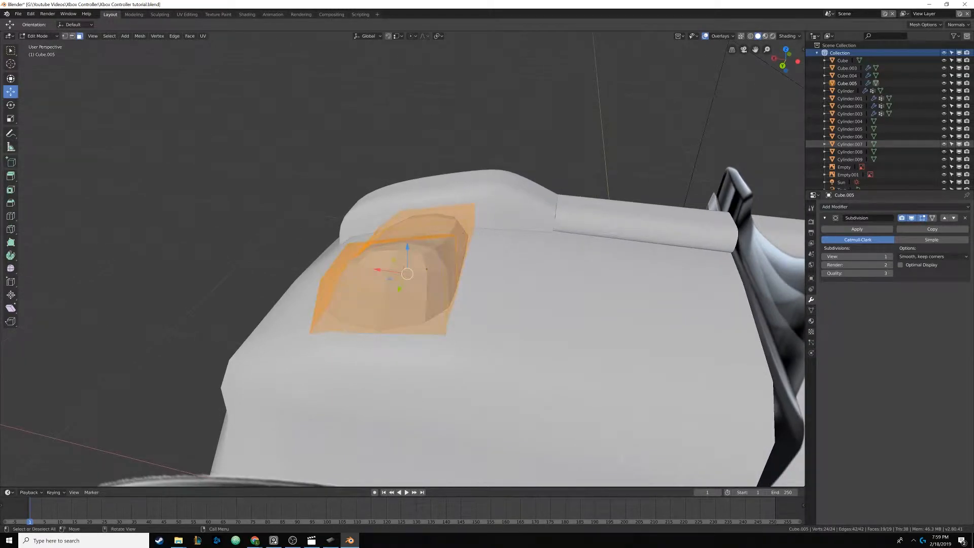
key("n")
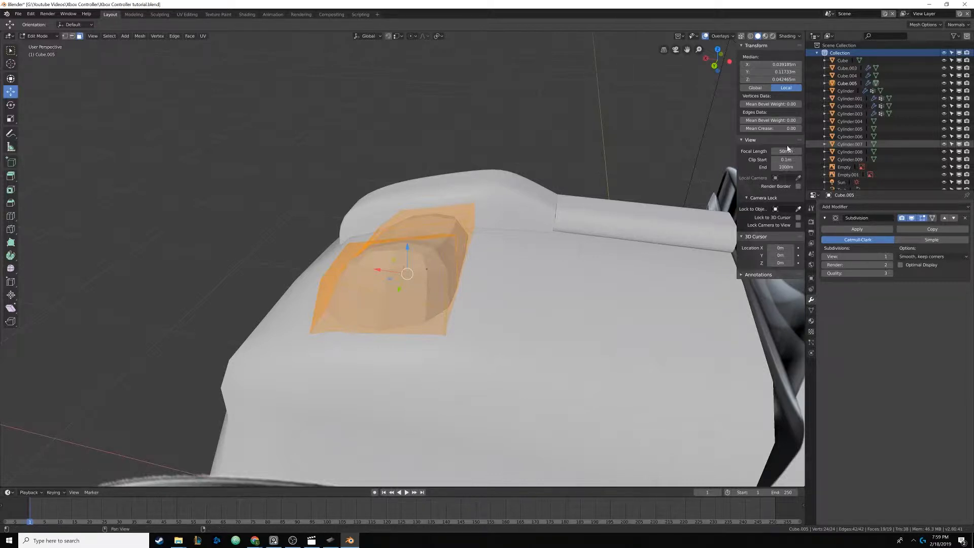
key("Tab")
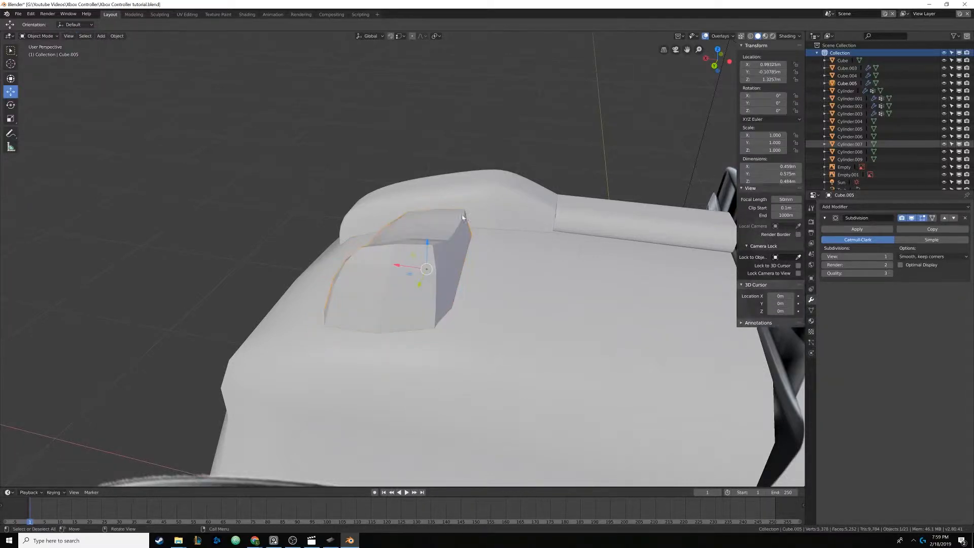
- Set the trigger's subdivision view level to 2 and shade the piece smooth
middle_click_drag(447, 213, 549, 220)
key("KP_Decimal")
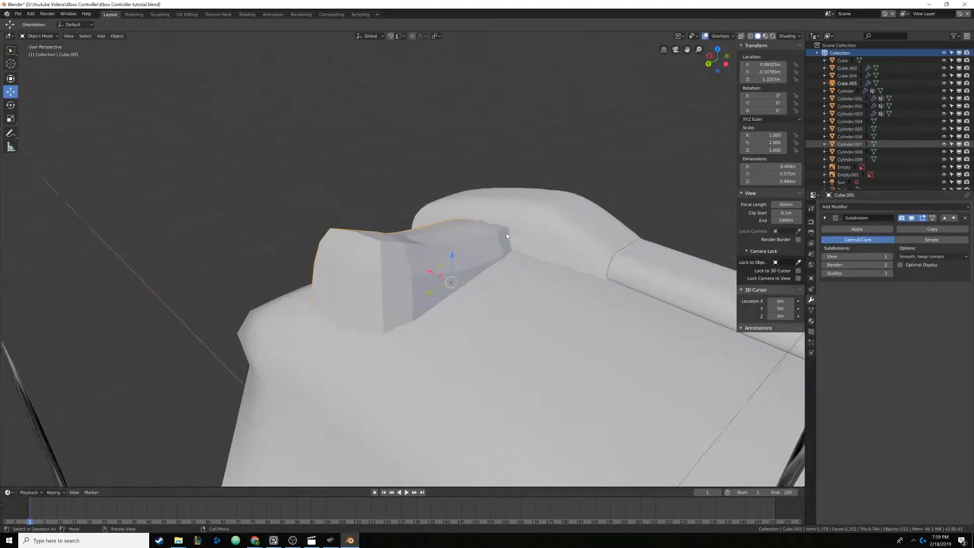
left_click(890, 256)
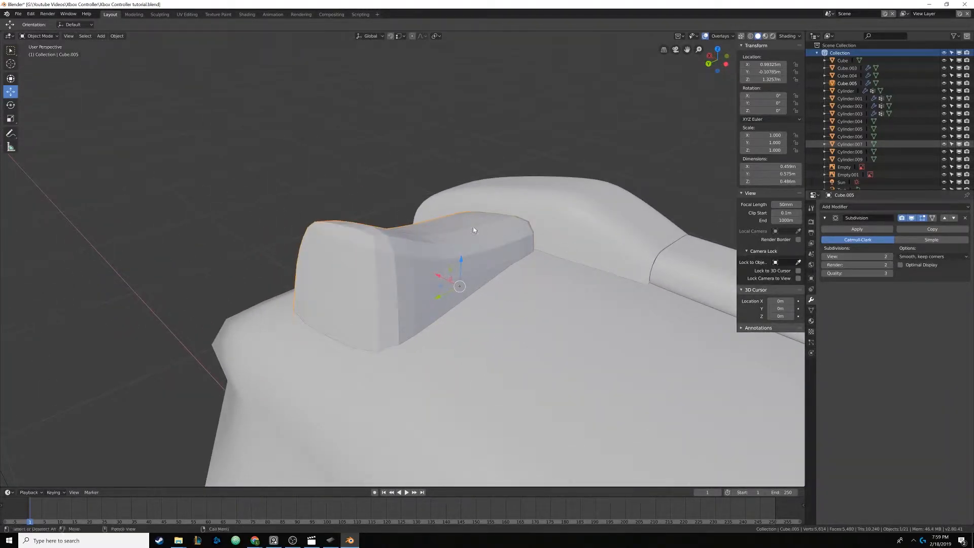
mouse_move(487, 236)
middle_mouse_down()
mouse_move(297, 223)
mouse_move(366, 210)
middle_mouse_up()
left_click(116, 37)
left_click(134, 188)
- Hide the front controller reference image in the back view to expose the modelled trigger
right_click_drag(973, 401, 665, 266)
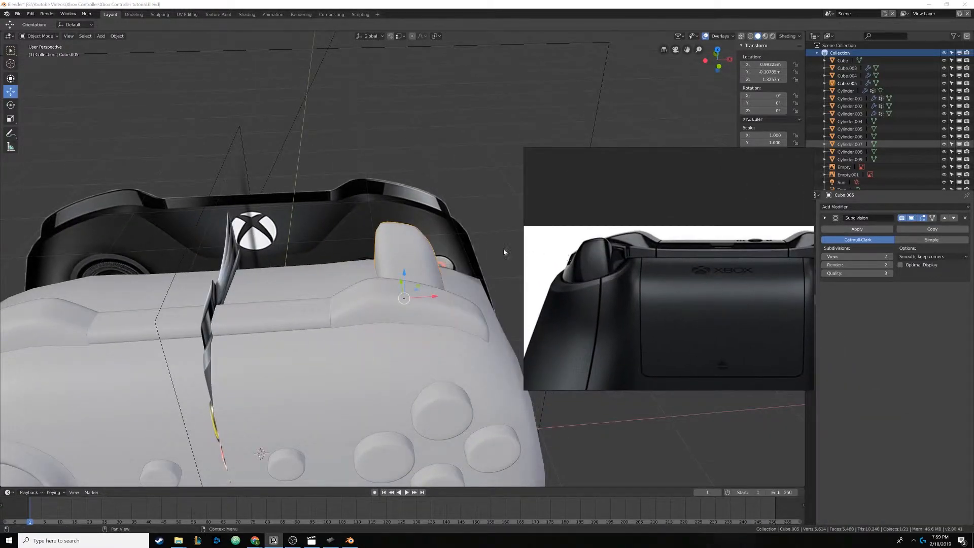
middle_click_drag(504, 252, 446, 231)
key("ctrl+KP_1")
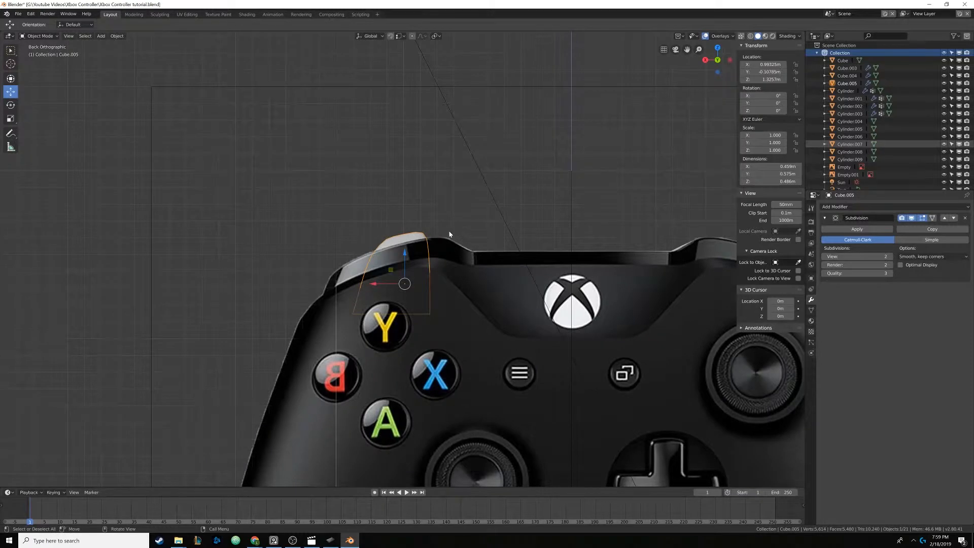
left_click(436, 271)
key("h")
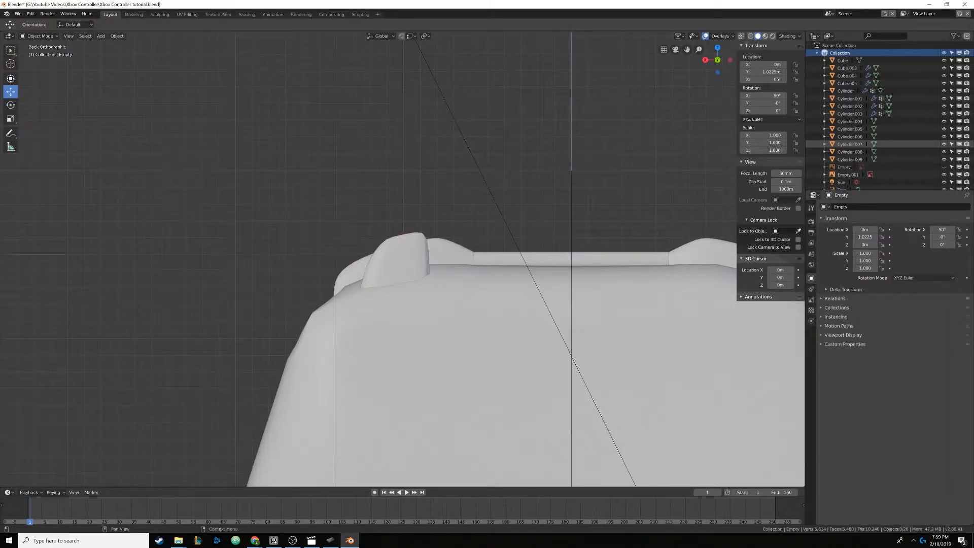
- Examine the trigger's shape in the rear reference photo and compare it with the modelled piece
key("alt+Tab")
right_click_drag(652, 310, 616, 289)
scroll(612, 299, "up", 2)
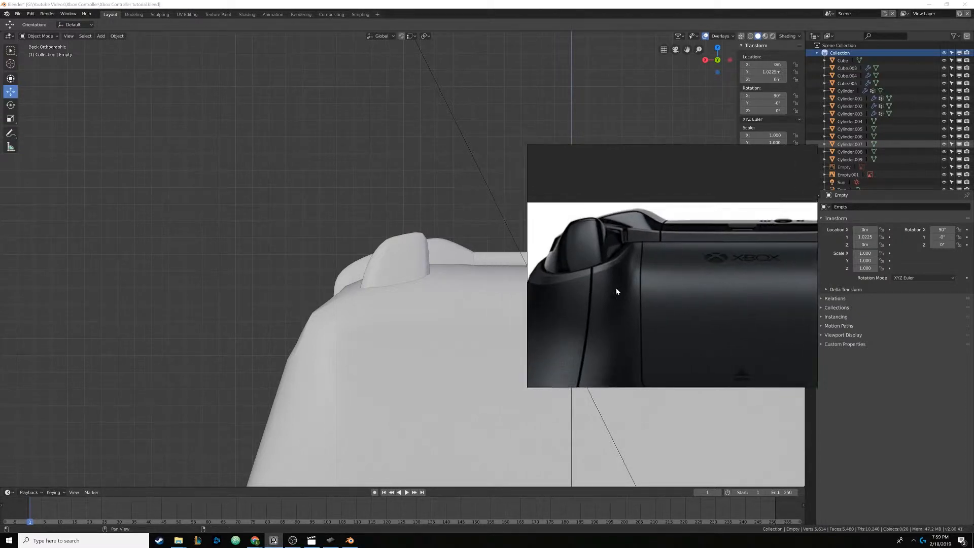
scroll(616, 290, "up", 2)
scroll(609, 239, "up", 3)
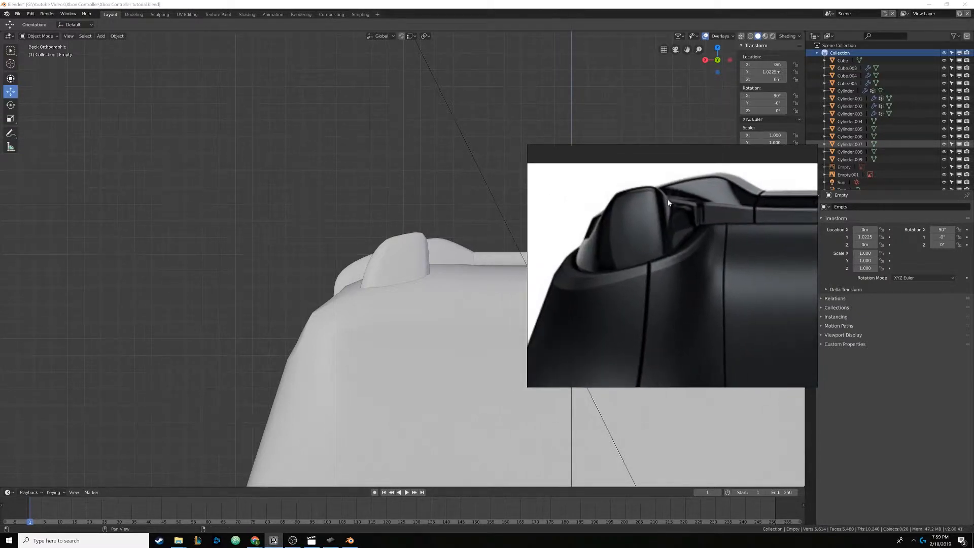
right_click_drag(673, 256, 947, 369)
scroll(673, 277, "down", 4)
key("alt+Tab")
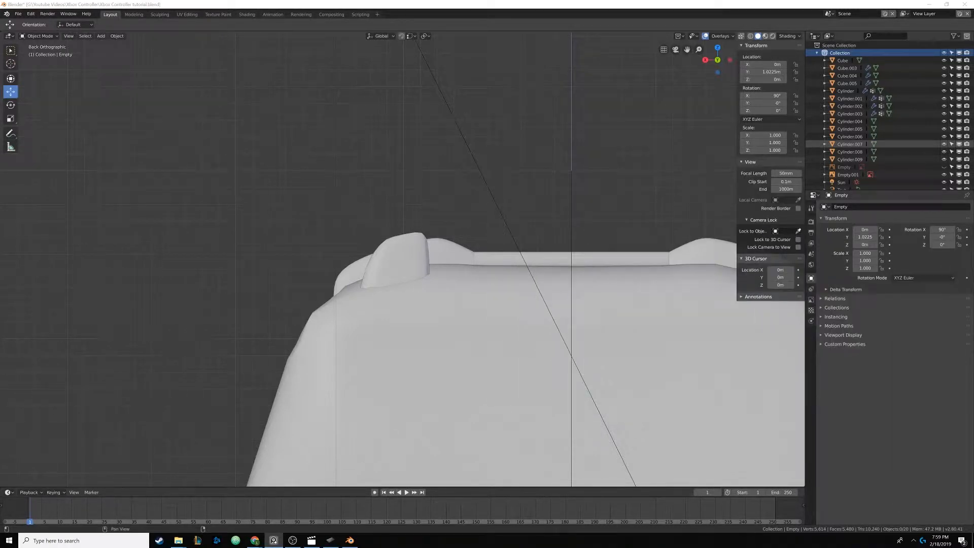
middle_click_drag(494, 279, 511, 252)
scroll(371, 276, "up", 4)
scroll(436, 254, "down", 5)
- Close the sidebar, select the trigger piece and set its origin to the 3D cursor
key("n")
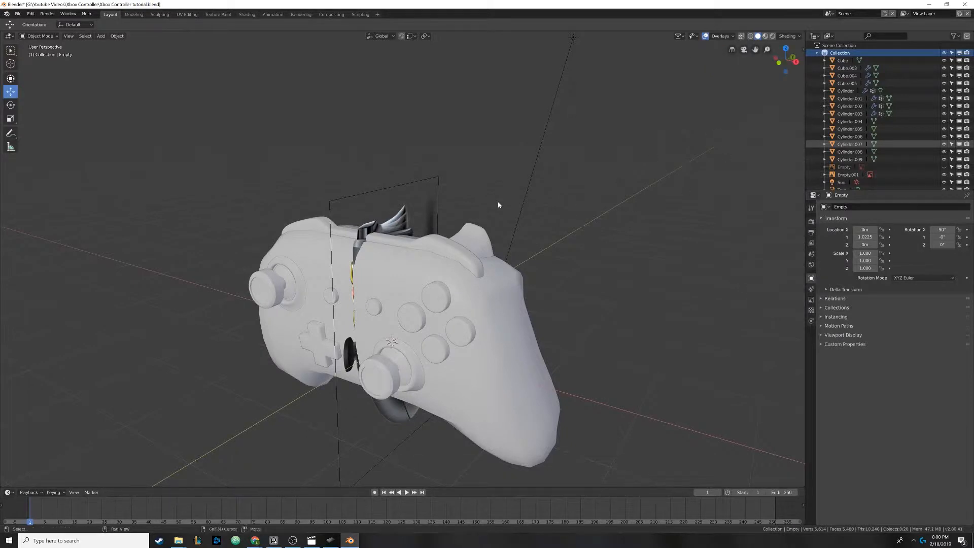
middle_click_drag(498, 204, 471, 226)
left_click(432, 203)
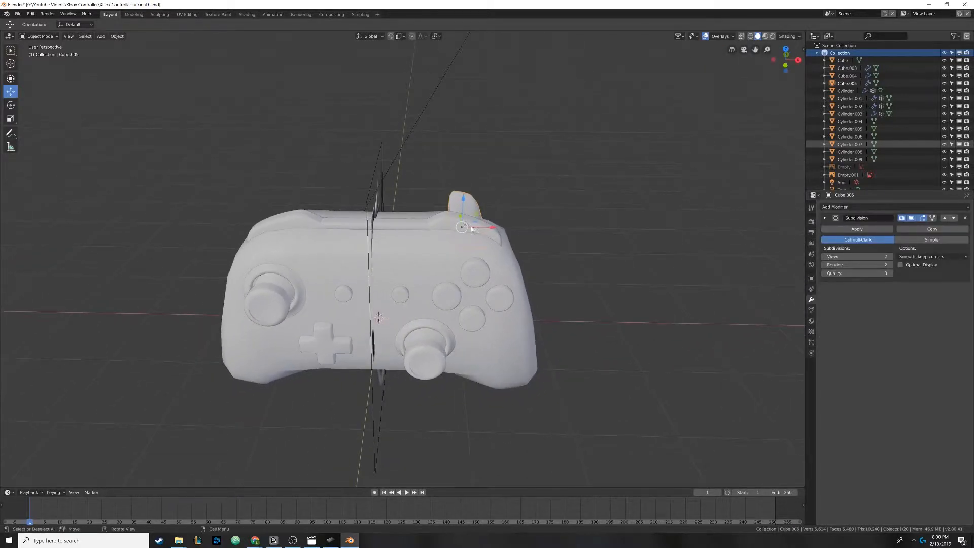
left_click(117, 36)
mouse_move(127, 54)
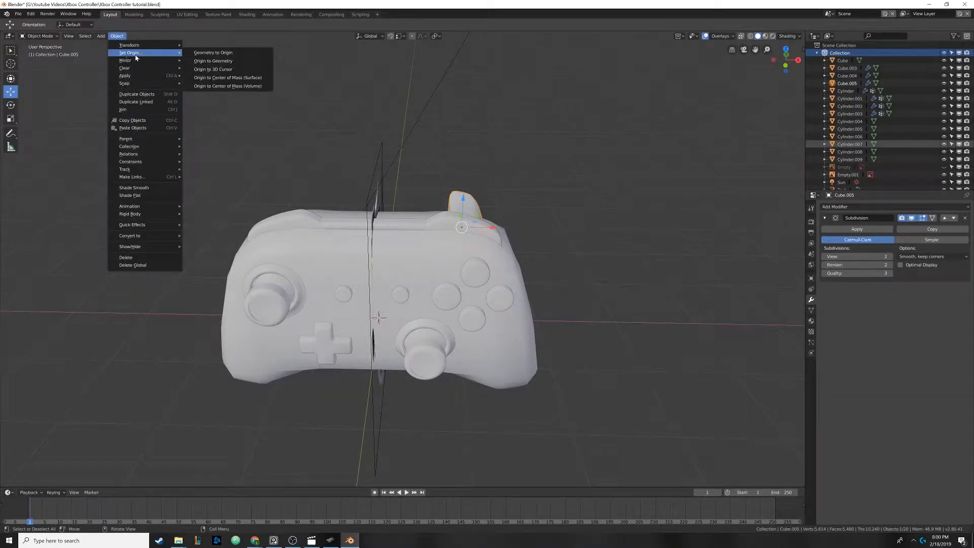
left_click(219, 70)
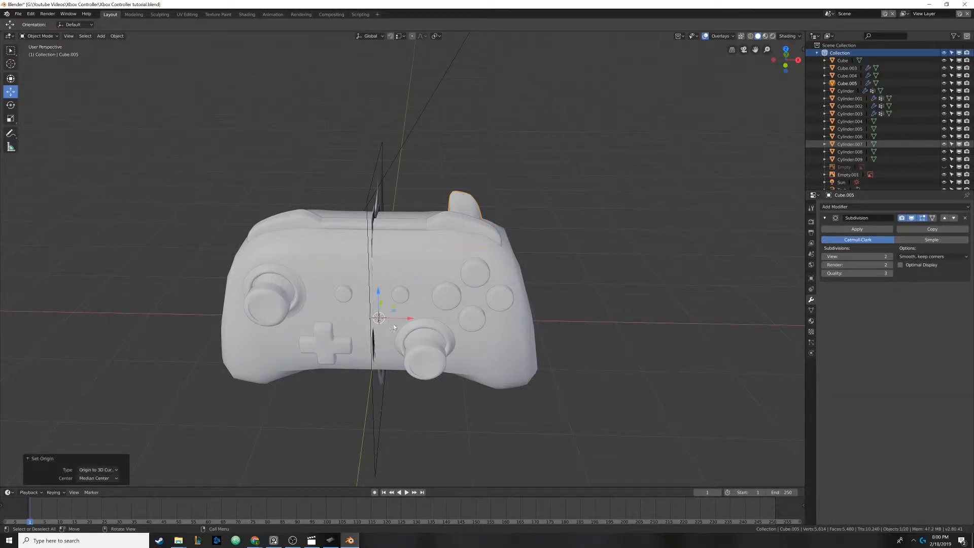
- Add a Mirror modifier on the X axis to copy the trigger to the controller's other side
middle_click_drag(393, 327, 471, 288)
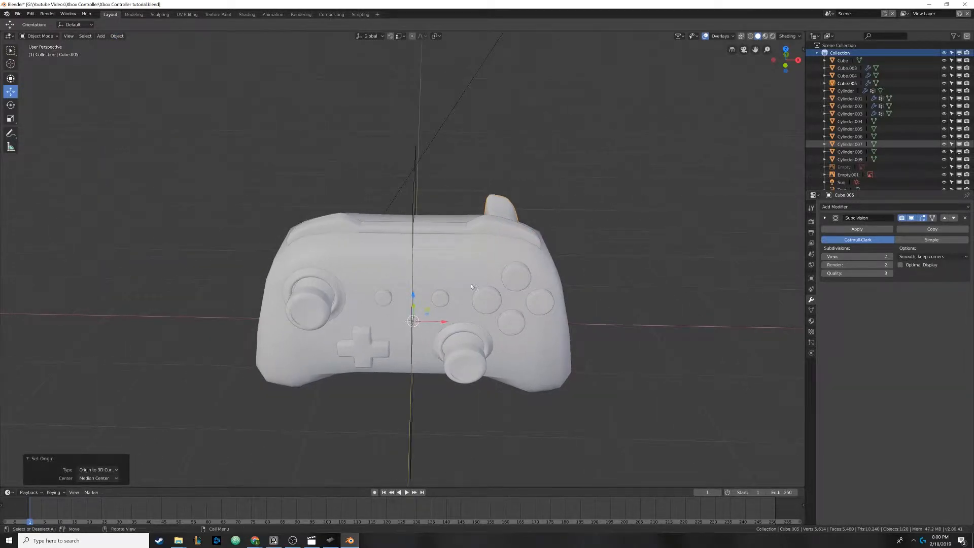
left_click(852, 208)
left_click(822, 284)
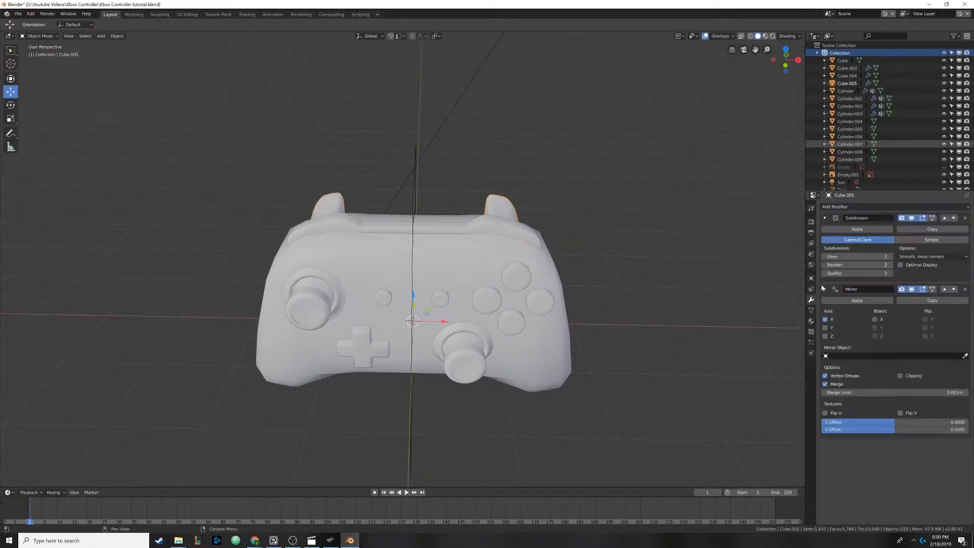
middle_click_drag(561, 266, 497, 289)
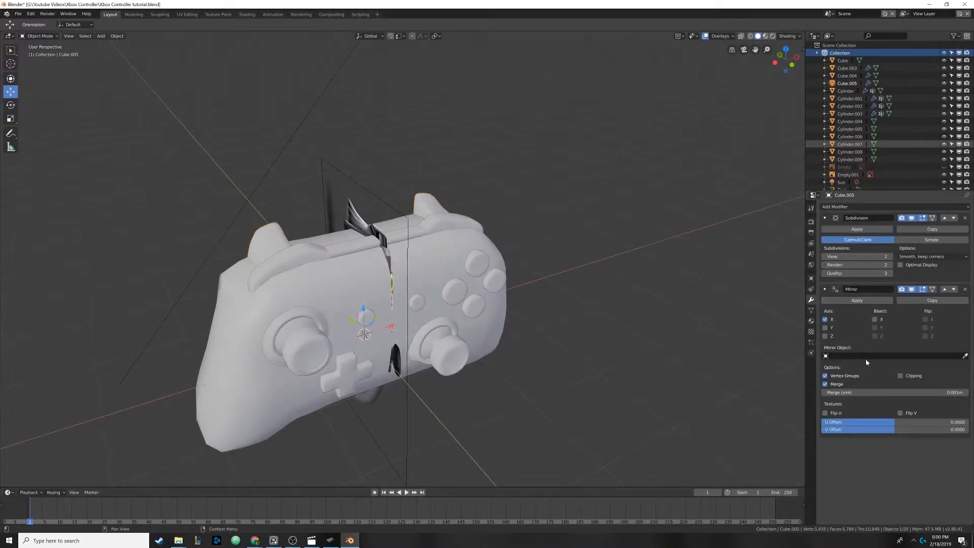
middle_click_drag(459, 258, 481, 256, "shift")
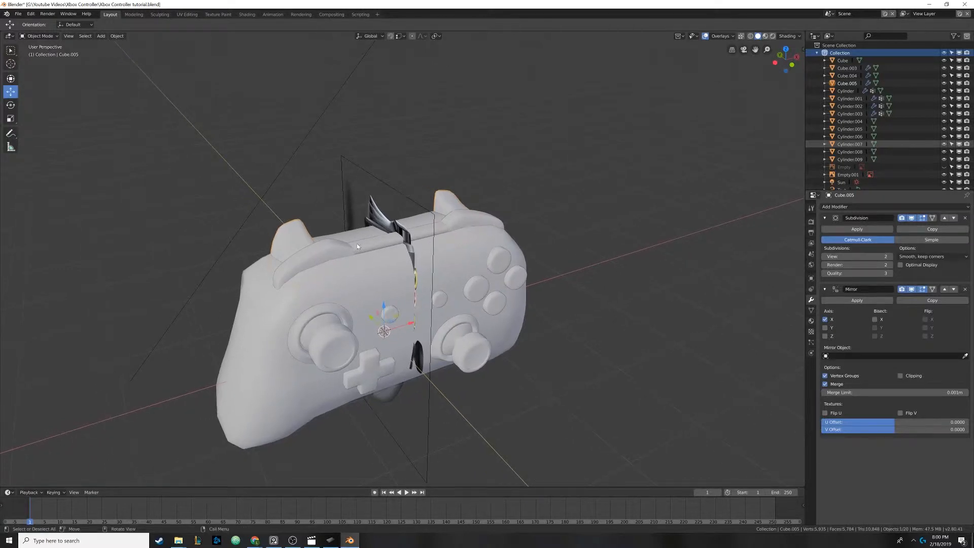
- Select the side reference image standing at the controller's centre and hide it
mouse_move(358, 245)
middle_mouse_down()
mouse_move(369, 226)
mouse_move(347, 219)
mouse_move(461, 245)
mouse_move(372, 242)
mouse_move(500, 254)
mouse_move(424, 250)
middle_mouse_up()
scroll(371, 243, "down", 3)
key("z")
left_click(381, 254)
key("z")
left_click(477, 247)
left_click(491, 251)
key("h")
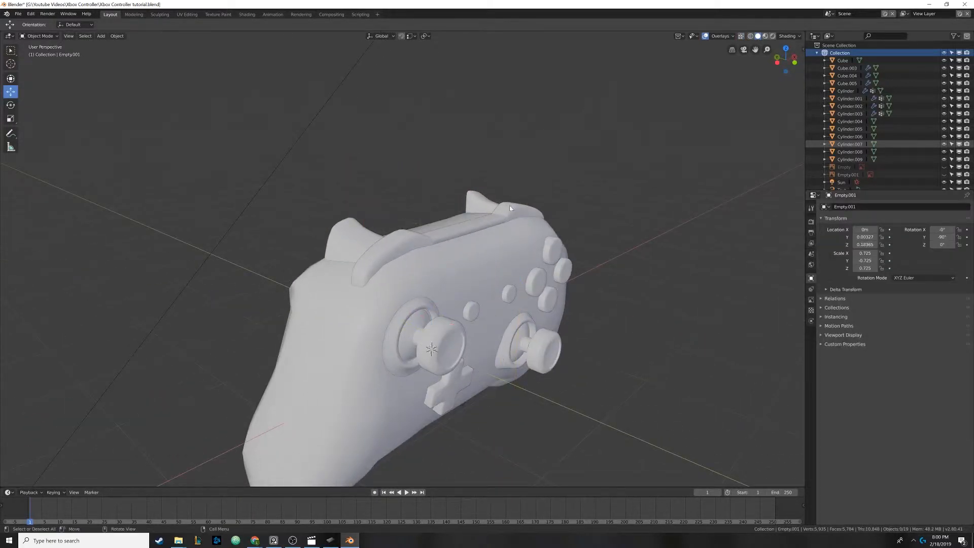
- Assign the existing Black Plastic material to the trigger pieces
middle_click_drag(542, 213, 448, 210)
left_click(462, 292)
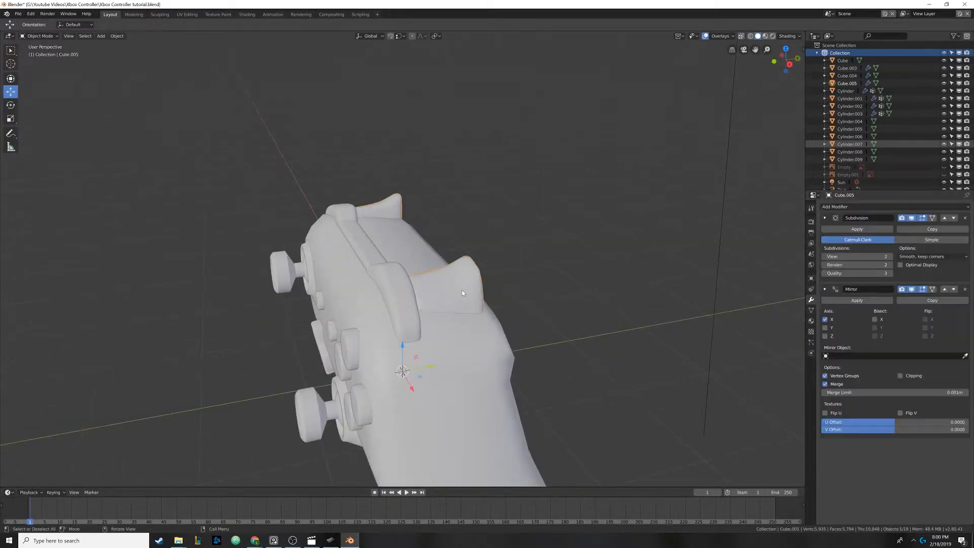
left_click(811, 321)
left_click(825, 231)
left_click(835, 258)
- Inspect the controller in rendered shading from several angles
mouse_move(507, 229)
middle_mouse_down()
mouse_move(495, 227)
mouse_move(554, 232)
mouse_move(499, 233)
middle_mouse_up()
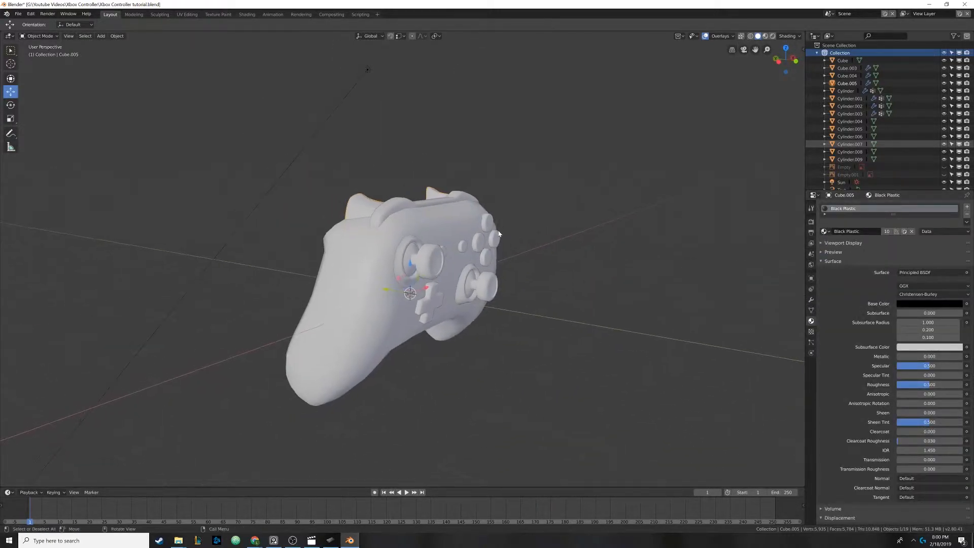
left_click(773, 36)
mouse_move(648, 206)
middle_mouse_down()
mouse_move(440, 217)
mouse_move(464, 206)
mouse_move(449, 229)
mouse_move(525, 222)
mouse_move(507, 224)
mouse_move(502, 211)
mouse_move(457, 231)
middle_mouse_up()
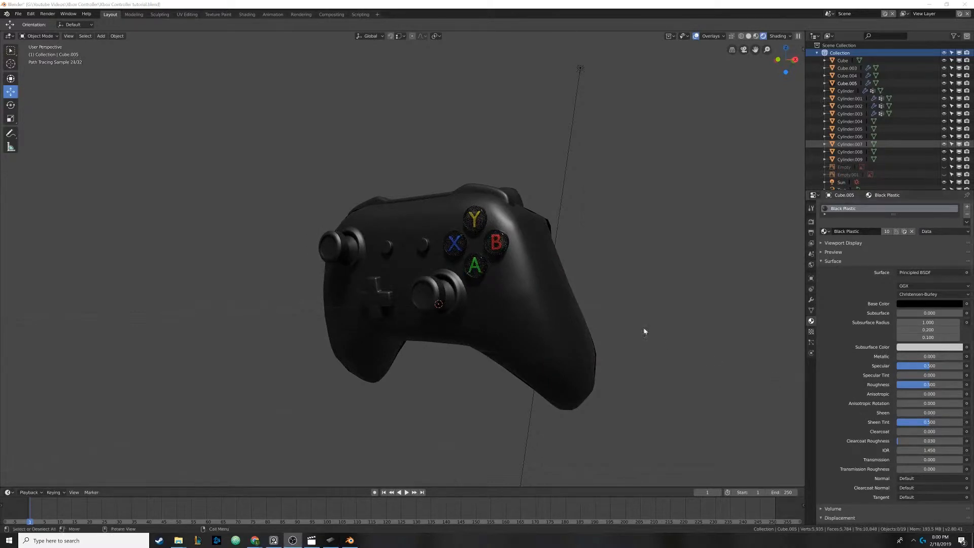
mouse_move(643, 330)
middle_mouse_down()
mouse_move(543, 330)
mouse_move(561, 332)
mouse_move(383, 283)
mouse_move(437, 276)
mouse_move(350, 276)
mouse_move(452, 270)
mouse_move(422, 276)
middle_mouse_up()
scroll(430, 286, "up", 1)
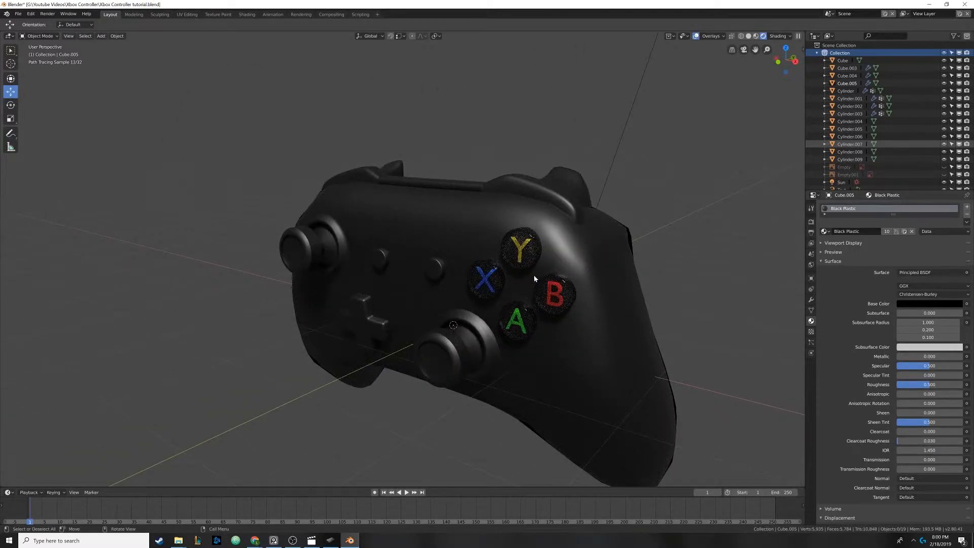
mouse_move(532, 272)
middle_mouse_down()
mouse_move(485, 274)
mouse_move(542, 278)
mouse_move(519, 276)
mouse_move(530, 276)
middle_mouse_up()
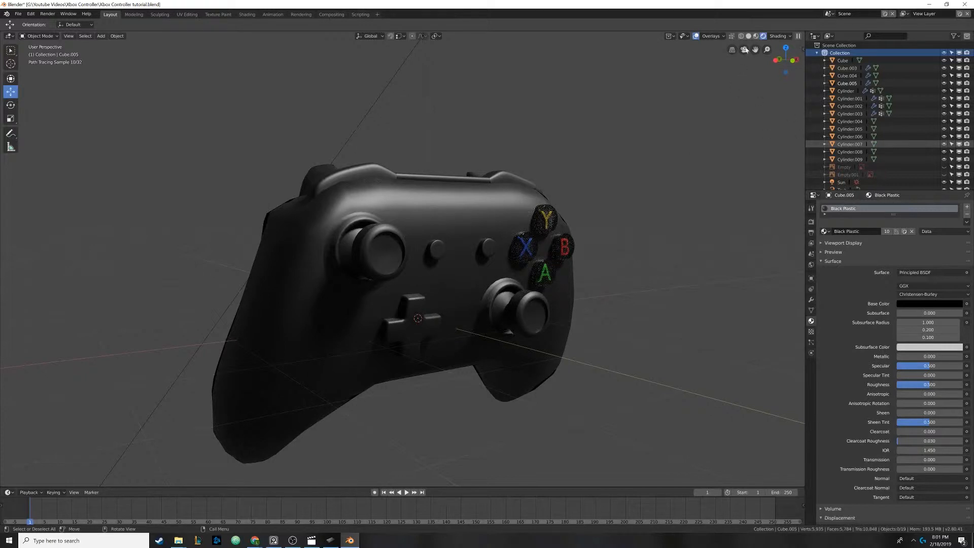
- Return to solid shading and add a Subdivision Surface modifier to the controller's main body
left_click(748, 37)
middle_click_drag(539, 243, 448, 257)
left_click(504, 235)
left_click(810, 299)
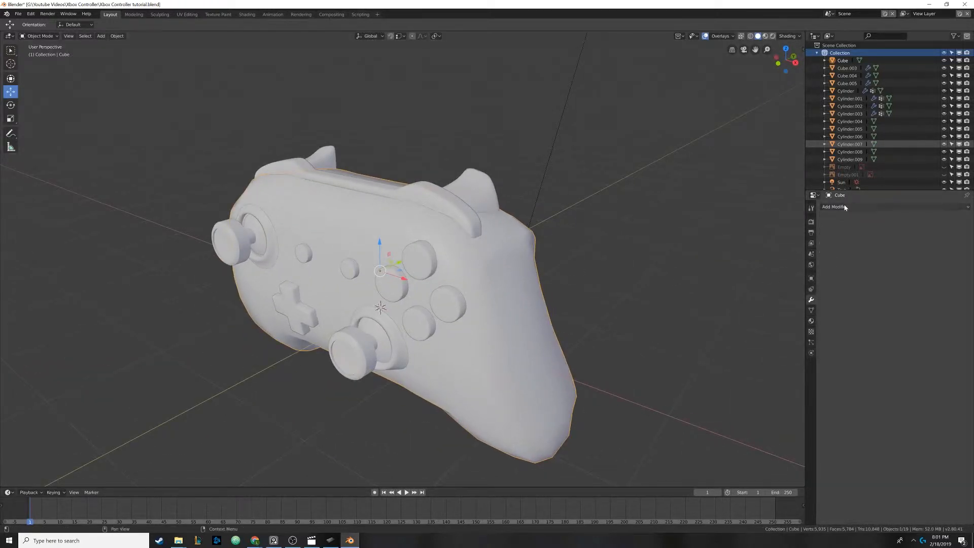
left_click(845, 207)
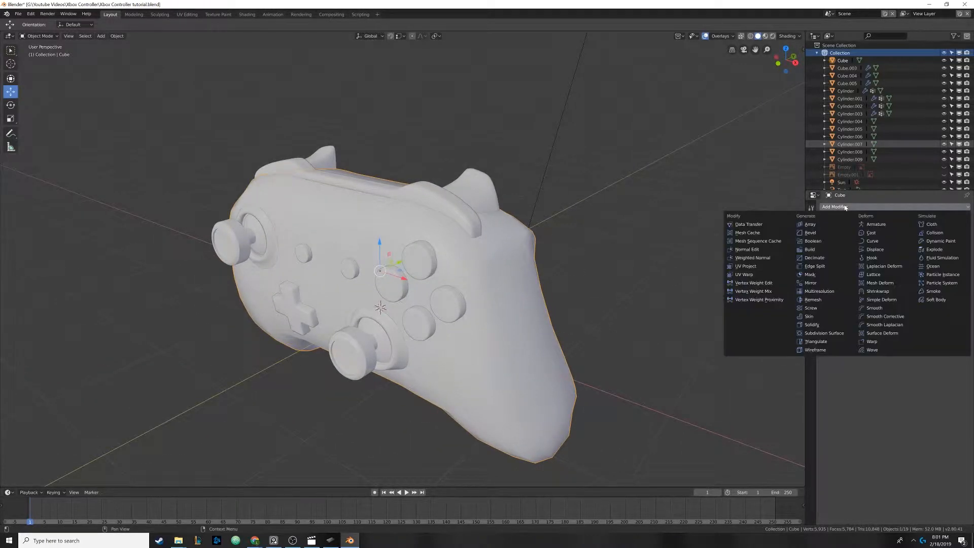
left_click(830, 332)
- Compare the body in rendered shading with its subdivision display off and on, checking around the triggers and bumpers
mouse_move(576, 257)
middle_mouse_down()
mouse_move(516, 245)
mouse_move(466, 249)
mouse_move(443, 241)
mouse_move(447, 227)
mouse_move(404, 255)
mouse_move(309, 230)
middle_mouse_up()
scroll(309, 229, "up", 4)
key("z")
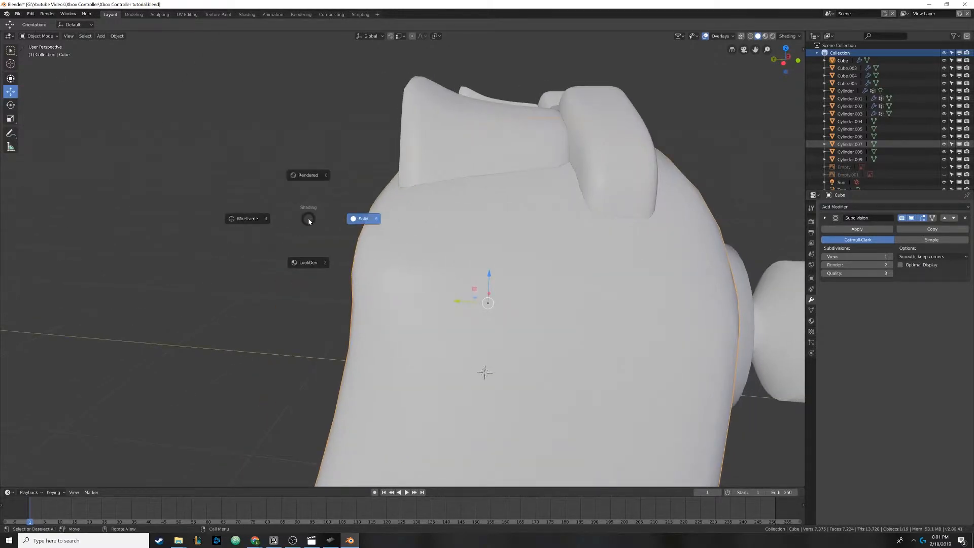
left_click(308, 175)
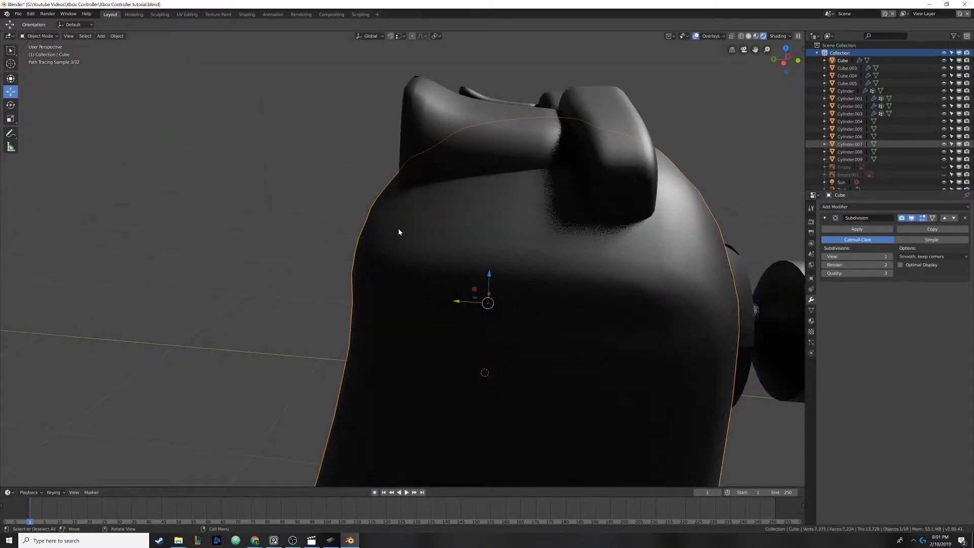
left_click(911, 218)
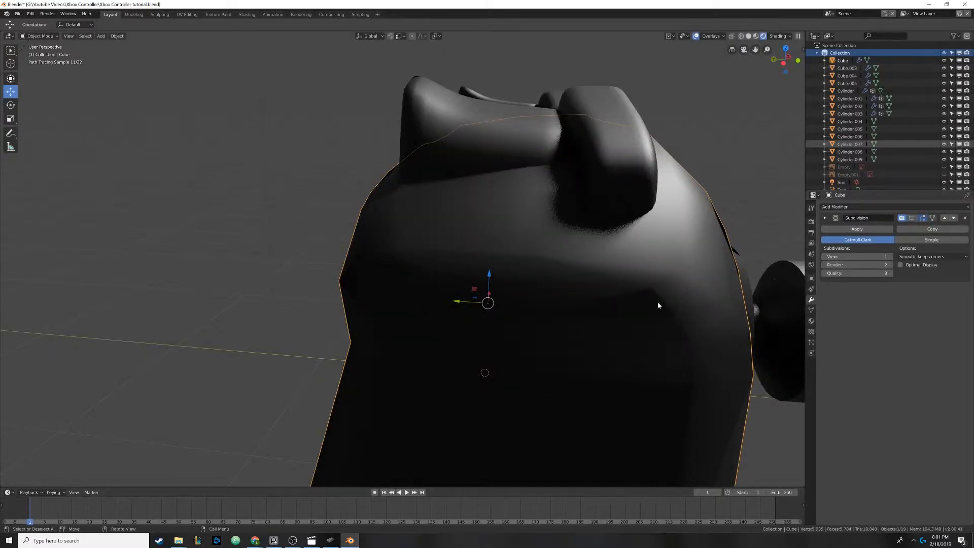
left_click(912, 220)
middle_click_drag(710, 244, 628, 252)
scroll(583, 253, "down", 4)
middle_click_drag(571, 255, 576, 238, "shift")
mouse_move(576, 238)
middle_mouse_down()
mouse_move(585, 236)
mouse_move(473, 237)
mouse_move(513, 229)
mouse_move(457, 234)
mouse_move(460, 223)
mouse_move(473, 250)
mouse_move(443, 252)
mouse_move(472, 233)
mouse_move(459, 242)
middle_mouse_up()
- Switch to wireframe shading, select all the controller pieces without the lamp, and duplicate them in place
key("z")
left_click(533, 234)
scroll(459, 223, "down", 5)
key("z")
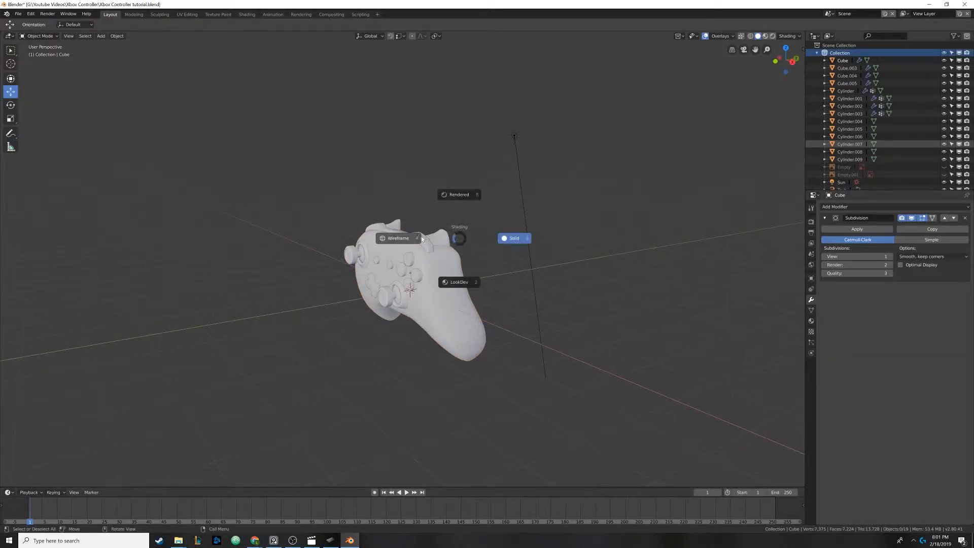
left_click(412, 238)
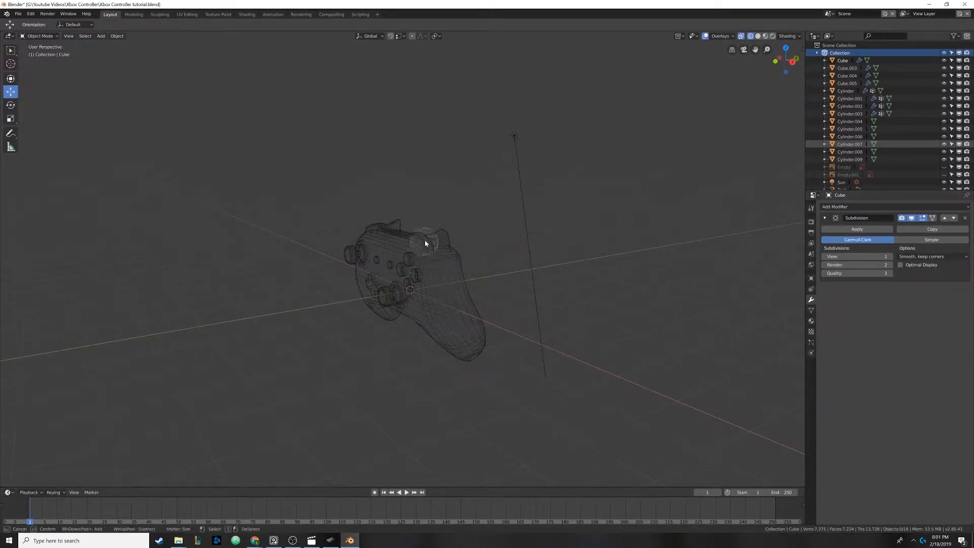
middle_click_drag(430, 211, 424, 209)
key("c")
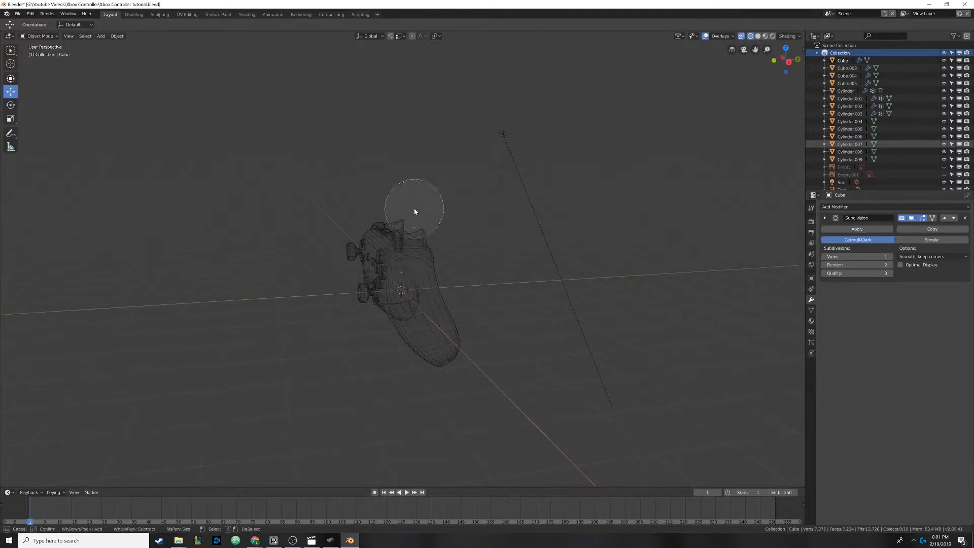
mouse_move(374, 211)
left_mouse_down()
mouse_move(388, 253)
mouse_move(410, 274)
left_mouse_up()
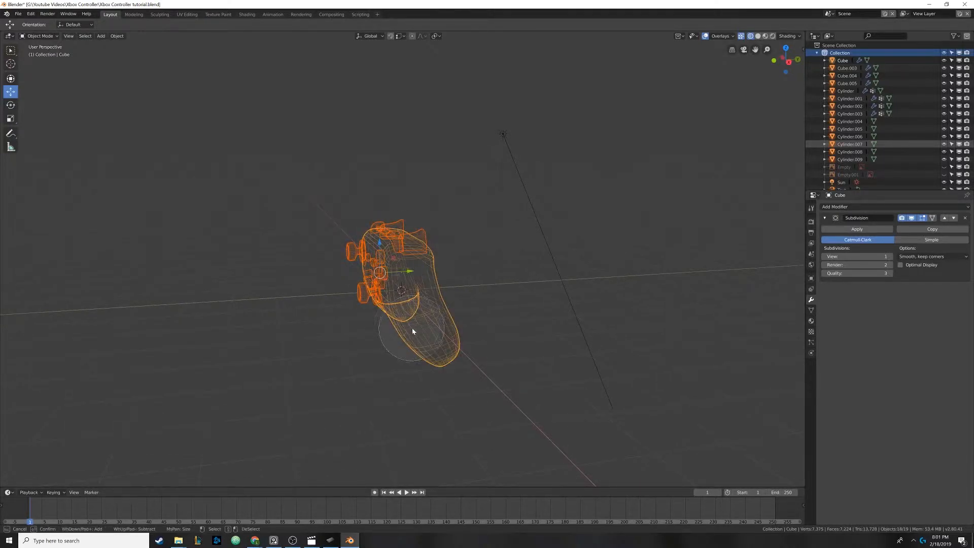
key("Escape")
mouse_move(413, 257)
middle_mouse_down()
mouse_move(495, 253)
mouse_move(513, 267)
mouse_move(436, 248)
mouse_move(415, 254)
mouse_move(445, 265)
middle_mouse_up()
key("shift+d")
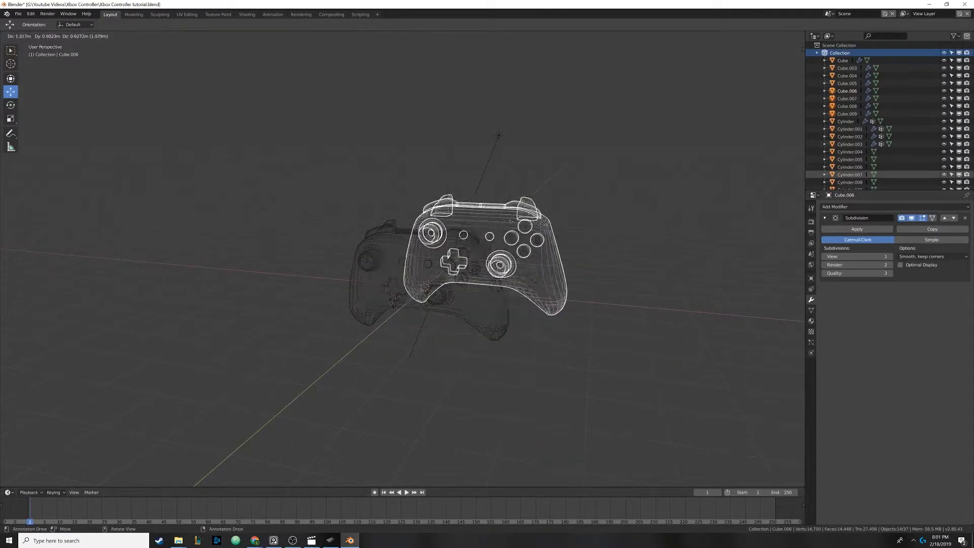
right_click(453, 217)
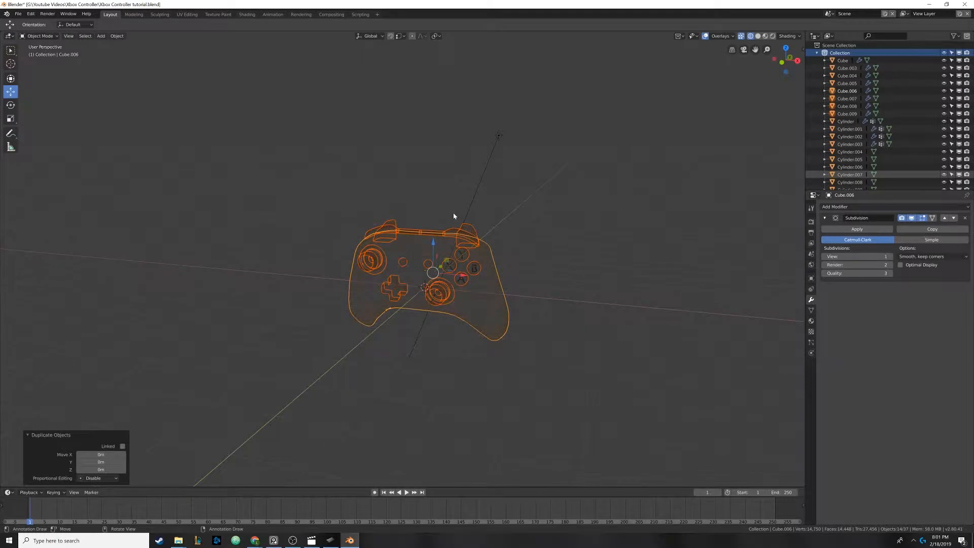
- Move the duplicated controller pieces into a new collection named Backup 2
key("m")
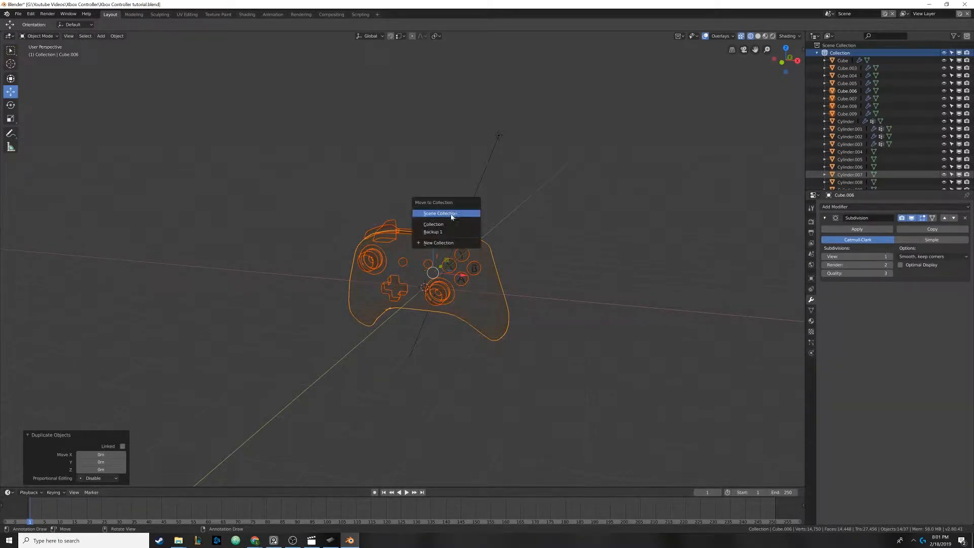
left_click(444, 243)
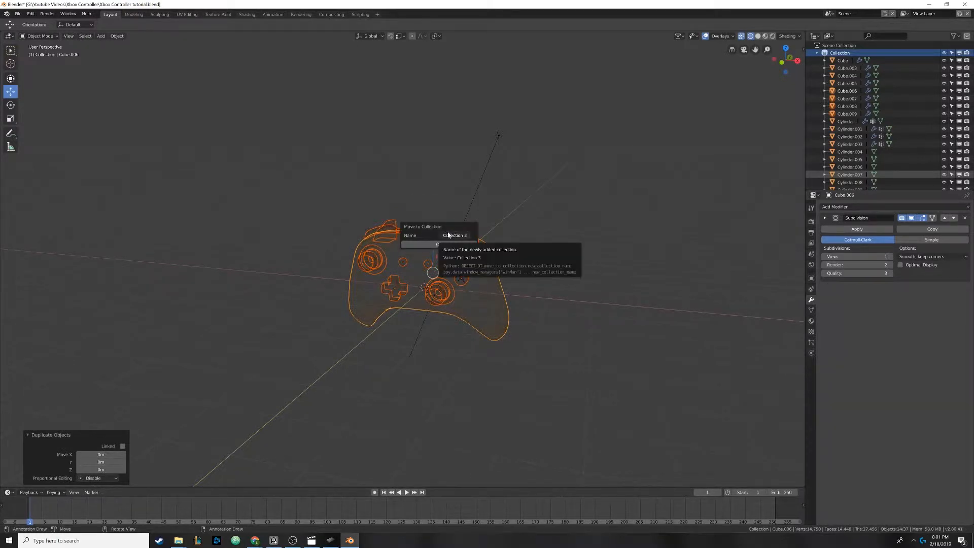
left_click(447, 234)
type("BackUP")
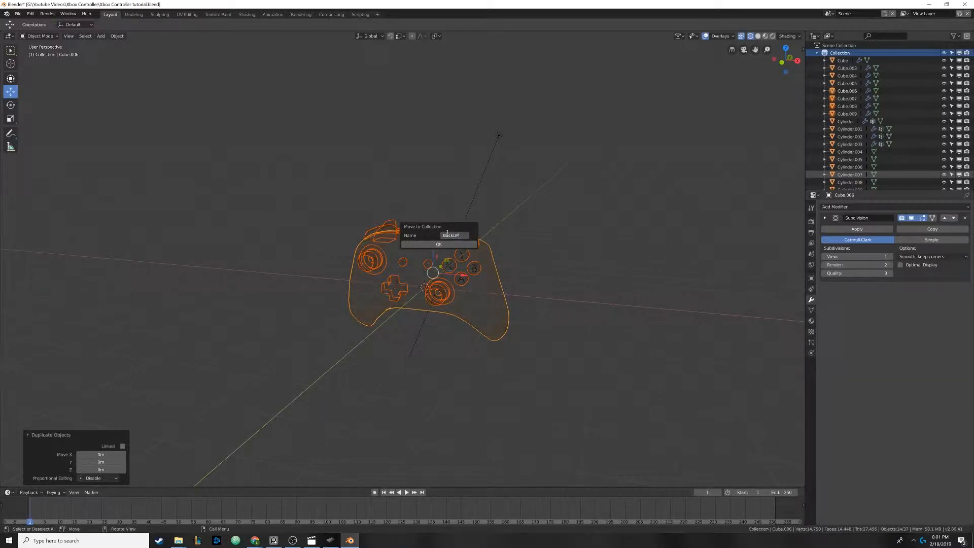
type("up 2")
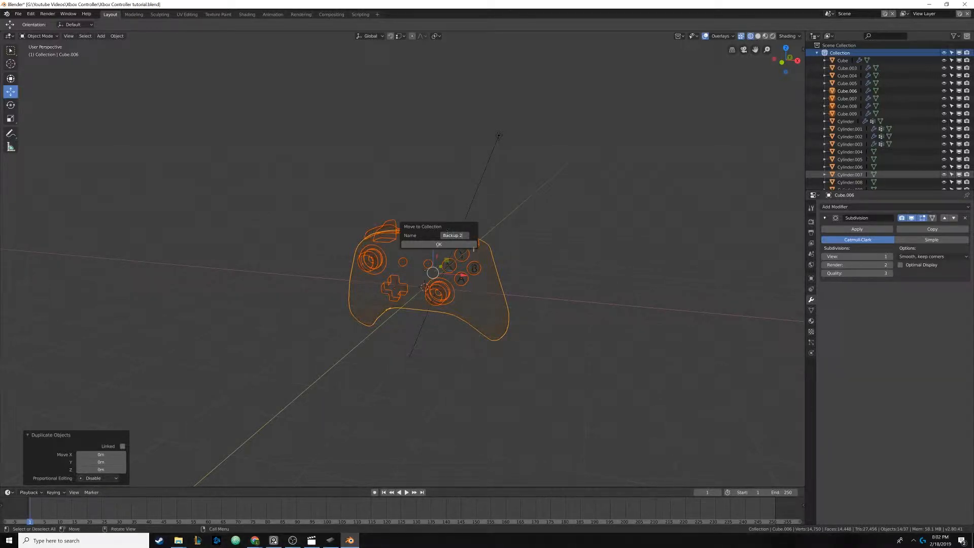
key("Return")
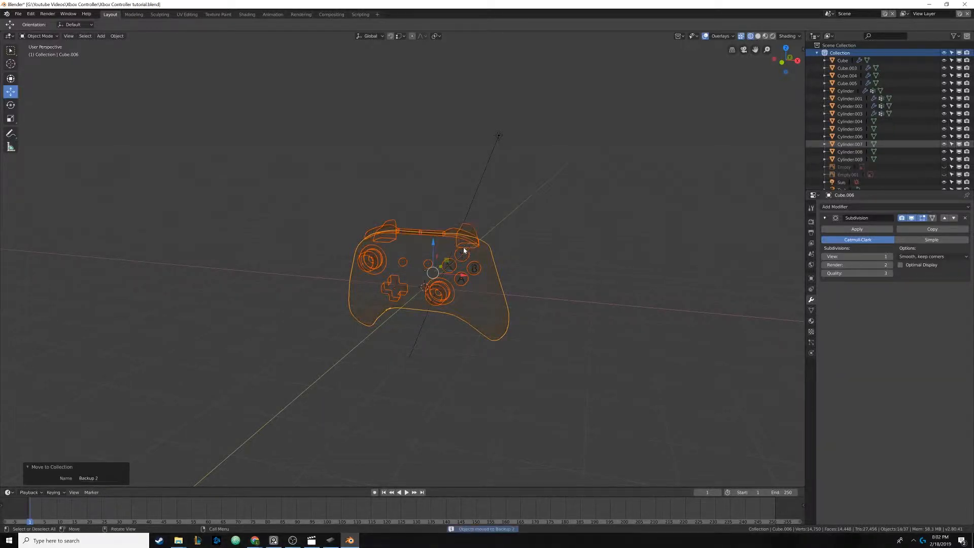
key("m")
- Collapse the main collection, hide the Backup 2 collection from the viewport, and return to solid shading
left_click(817, 52)
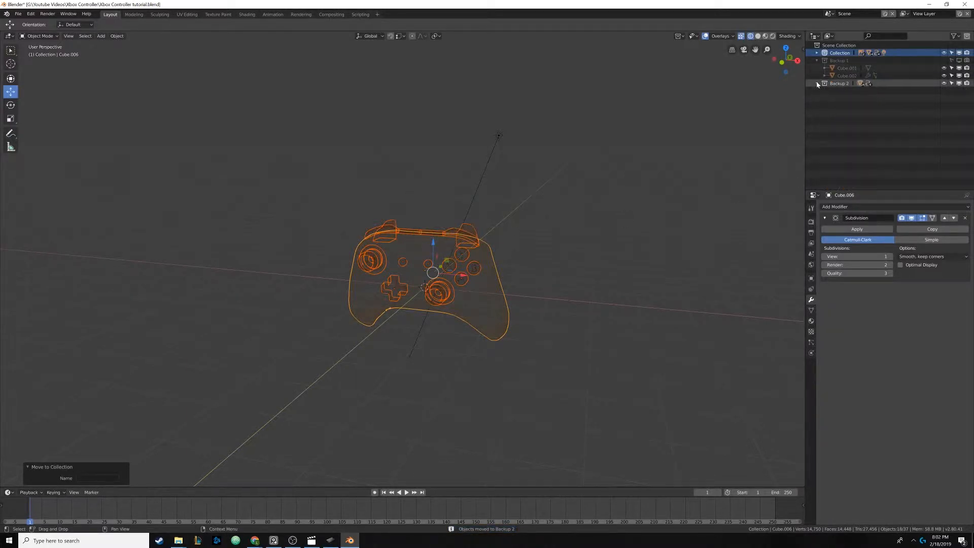
left_click(943, 83)
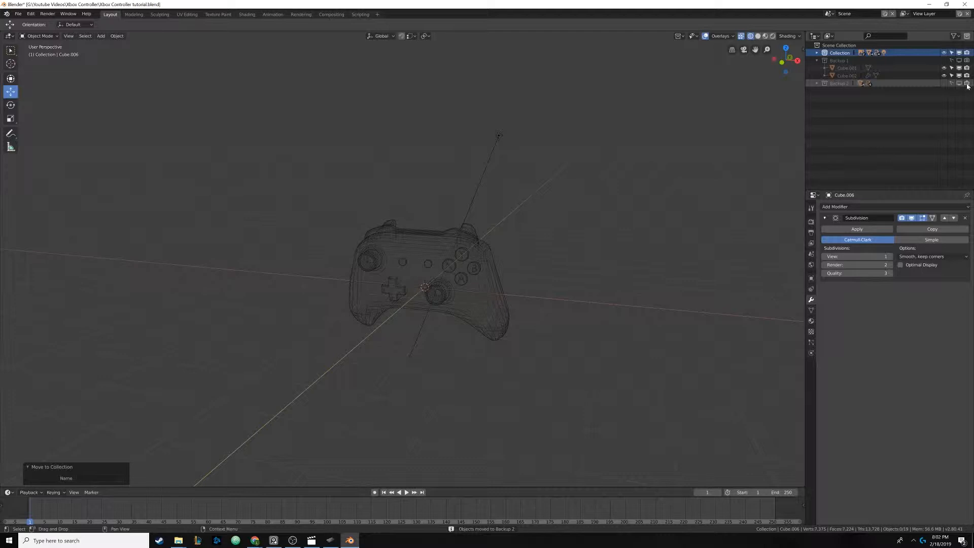
mouse_move(660, 147)
middle_mouse_down()
mouse_move(577, 161)
mouse_move(517, 216)
mouse_move(527, 202)
mouse_move(497, 207)
middle_mouse_up()
key("z")
left_click(565, 213)
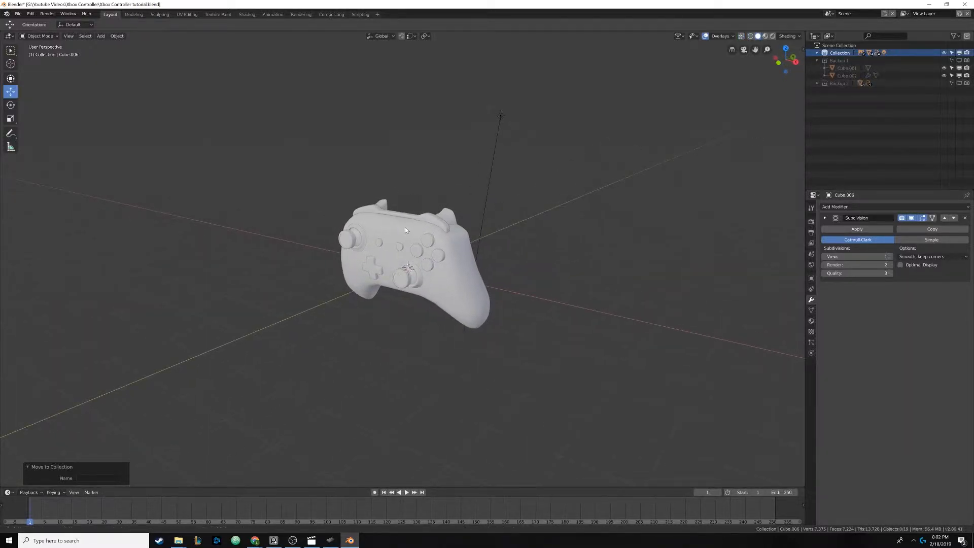
- Examine the controller reference photos, comparing the back, the Xbox logo area, the thumbsticks and the D-pad with the model
scroll(405, 227, "up", 5)
middle_click_drag(404, 242, 339, 230)
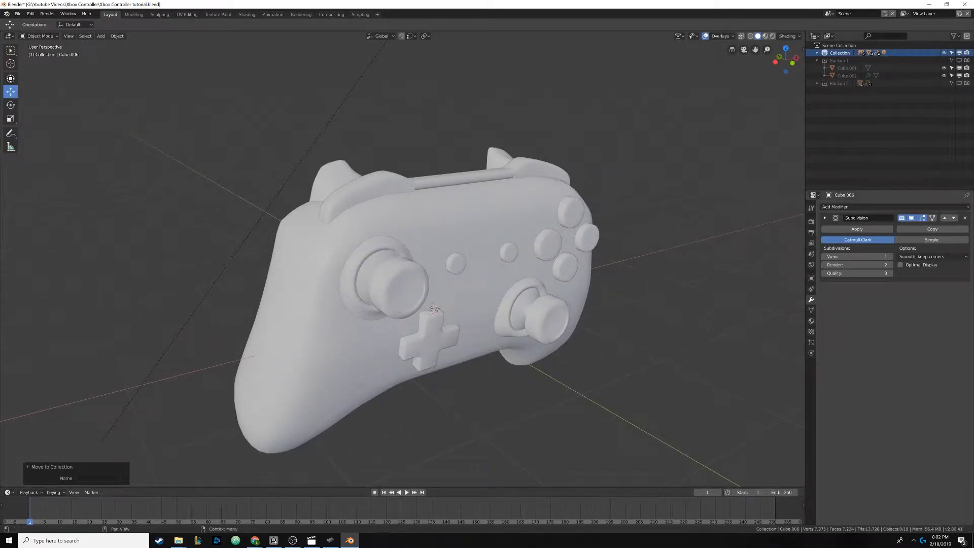
right_click_drag(973, 406, 508, 300)
scroll(509, 294, "down", 5)
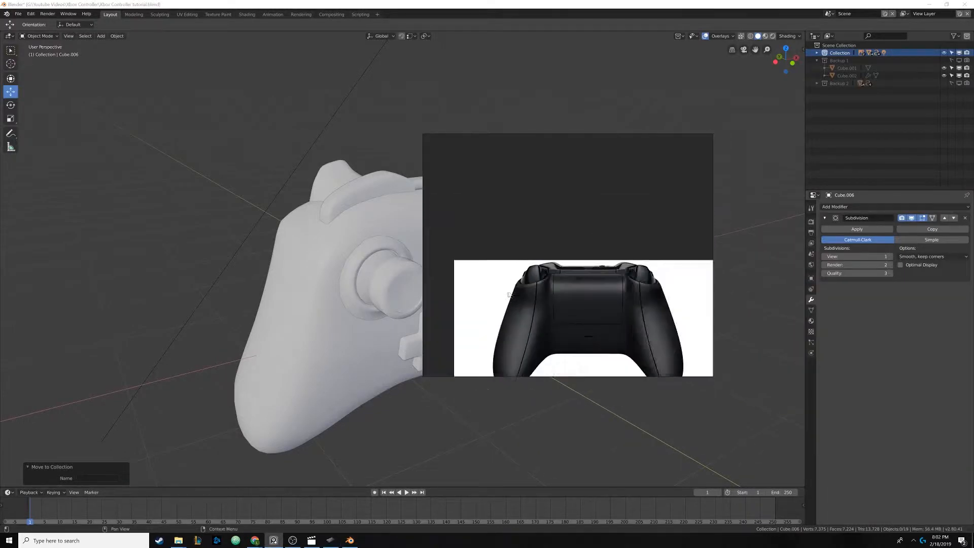
middle_click_drag(509, 295, 617, 320)
scroll(597, 276, "down", 5)
middle_click_drag(526, 195, 609, 317)
scroll(610, 317, "up", 3)
middle_click_drag(561, 246, 582, 323)
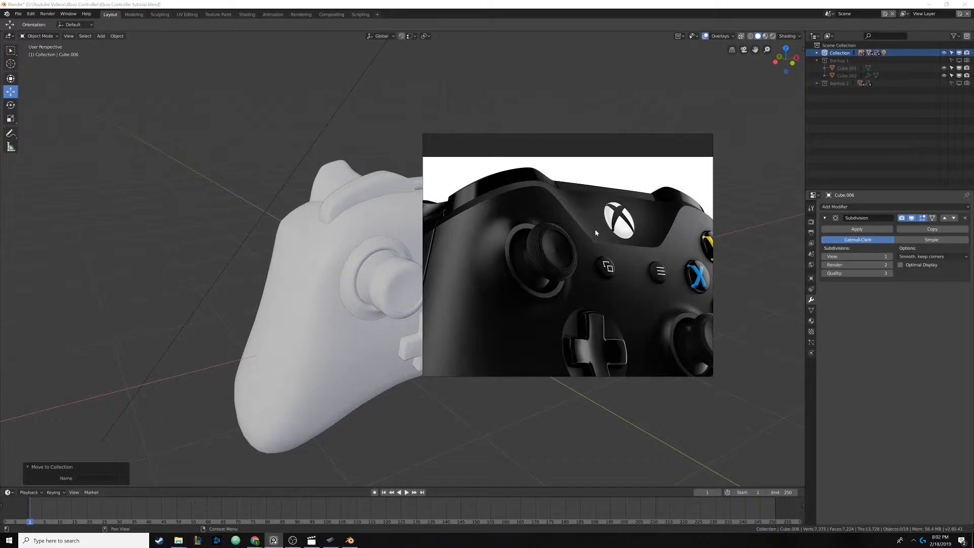
middle_click_drag(619, 280, 580, 202)
scroll(554, 279, "up", 2)
scroll(558, 292, "down", 3)
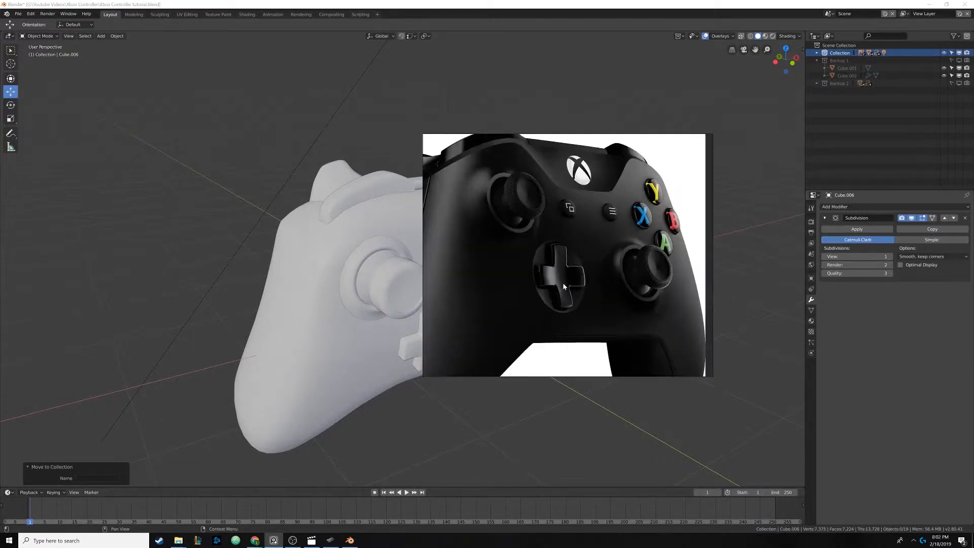
right_click_drag(536, 259, 973, 510)
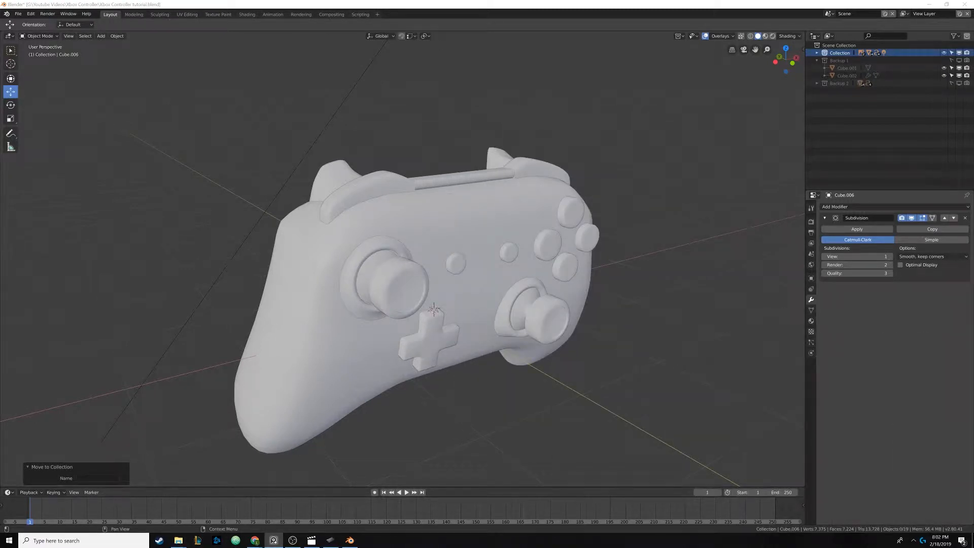
- Inspect the bumper piece's centre bar in Edit Mode, checking where its lower edge meets the main body
middle_click_drag(679, 294, 488, 260)
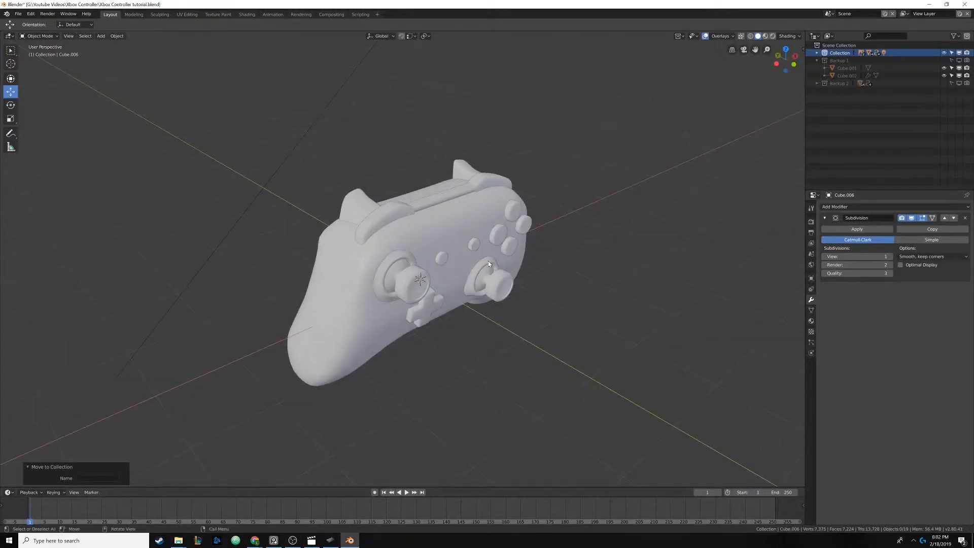
scroll(472, 232, "up", 2)
middle_click_drag(459, 211, 417, 246)
scroll(417, 246, "up", 3)
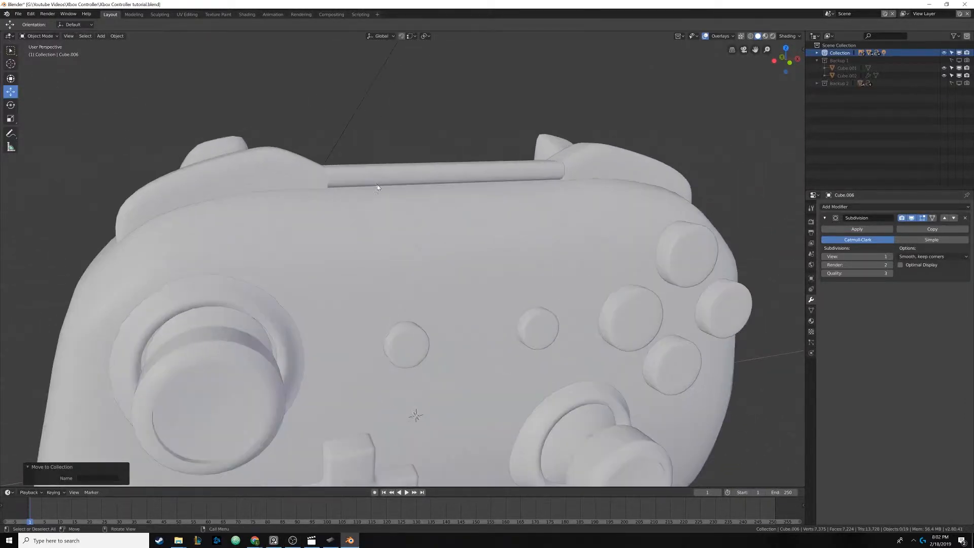
left_click(378, 187)
key("Tab")
scroll(359, 262, "up", 6)
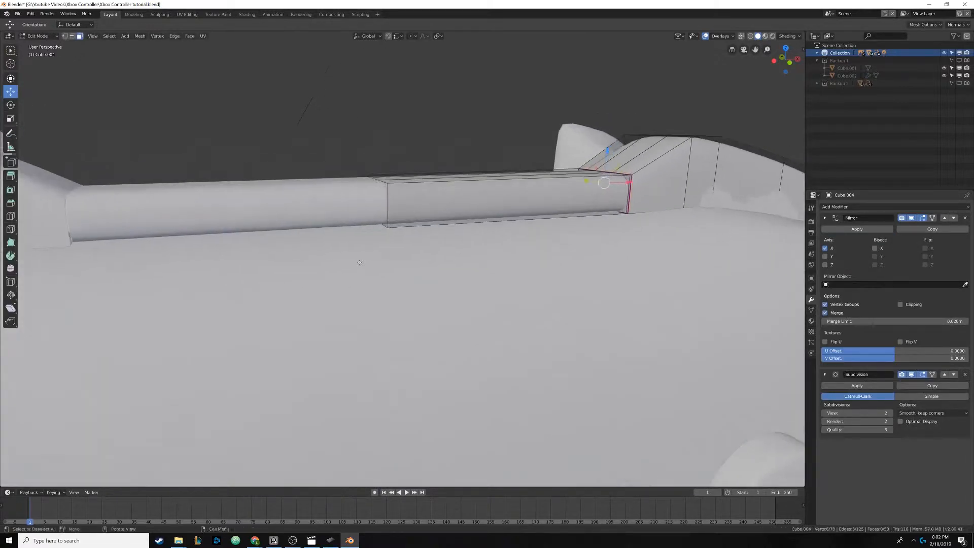
mouse_move(359, 262)
middle_mouse_down()
mouse_move(366, 255)
mouse_move(391, 267)
mouse_move(366, 259)
middle_mouse_up()
scroll(370, 255, "down", 5)
key("Tab")
scroll(370, 256, "down", 3)
scroll(366, 258, "down", 2)
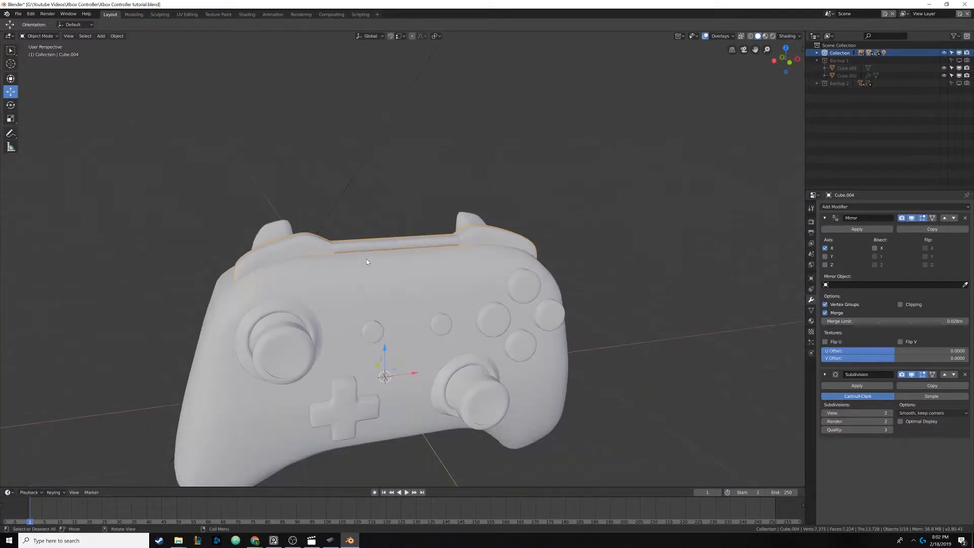
scroll(367, 262, "up", 6)
key("Tab")
scroll(371, 266, "up", 3)
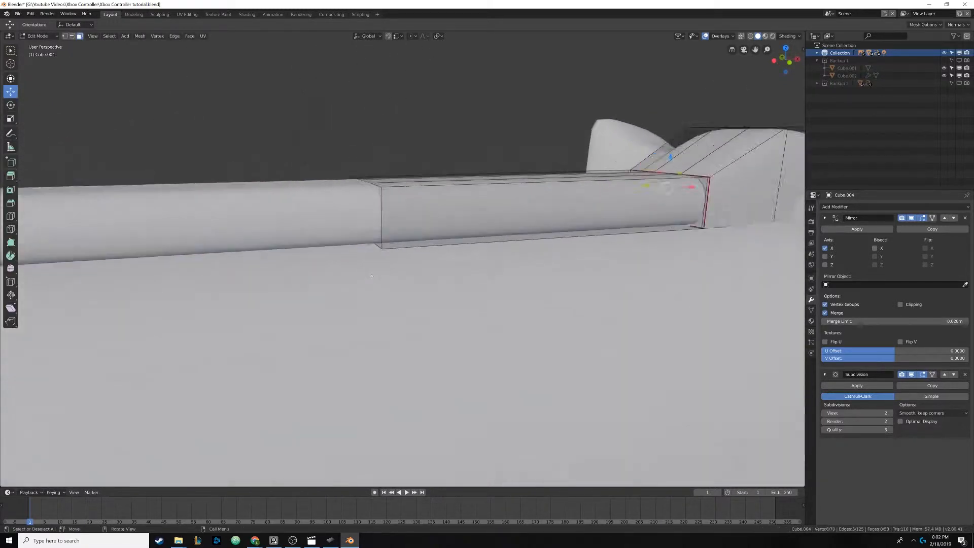
scroll(372, 276, "up", 2)
scroll(372, 277, "up", 2)
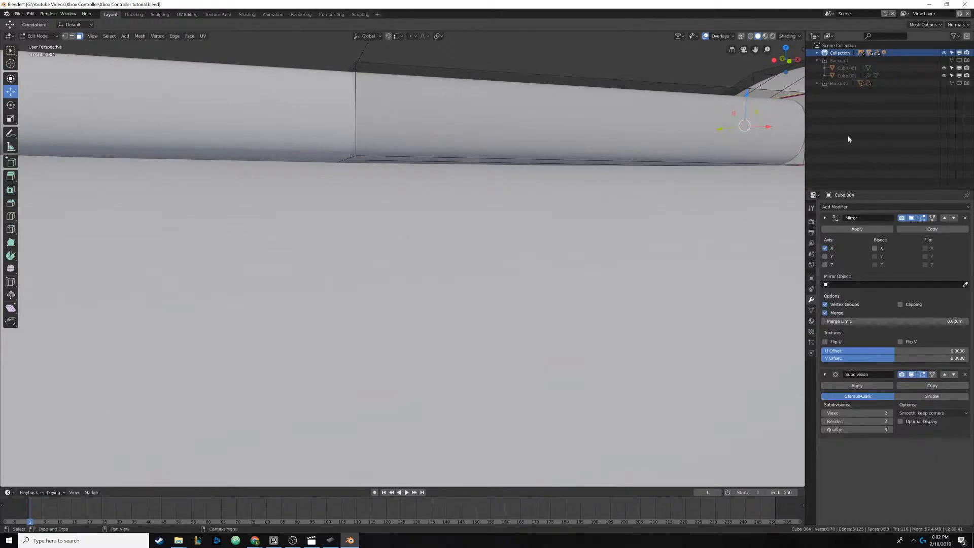
scroll(517, 192, "down", 8)
middle_click_drag(513, 191, 401, 229)
scroll(506, 167, "down", 6)
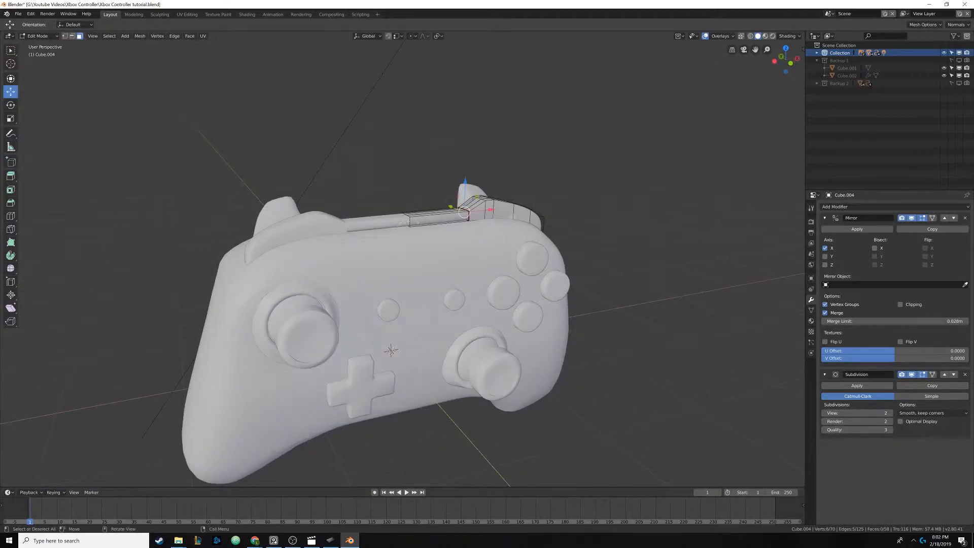
scroll(400, 222, "up", 8)
key("ctrl+r")
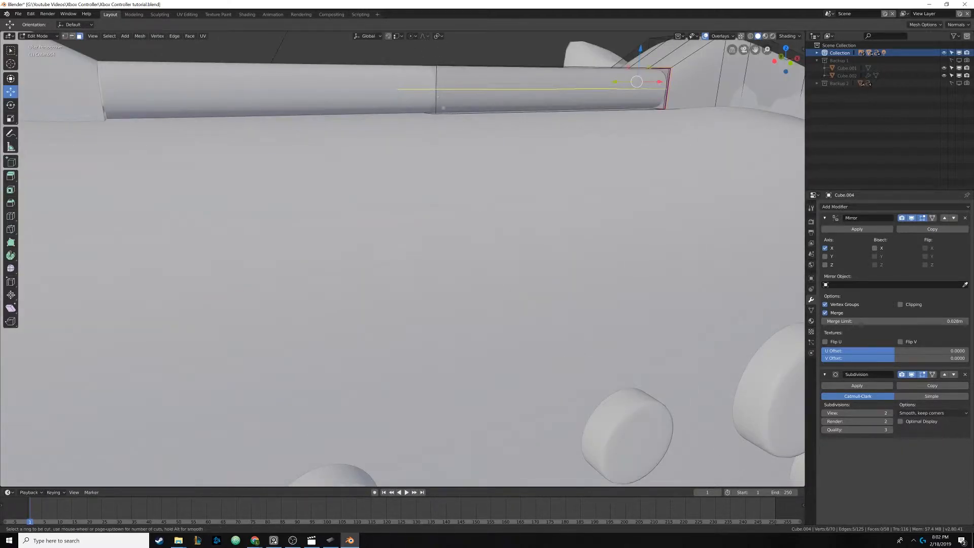
right_click(437, 97)
- Try deleting the three underside faces of the bumper's centre bar in wireframe shading
middle_click_drag(438, 97, 424, 228, "shift")
mouse_move(423, 228)
middle_mouse_down()
mouse_move(437, 175)
mouse_move(443, 205)
mouse_move(440, 144)
middle_mouse_up()
key("z")
left_click(436, 205)
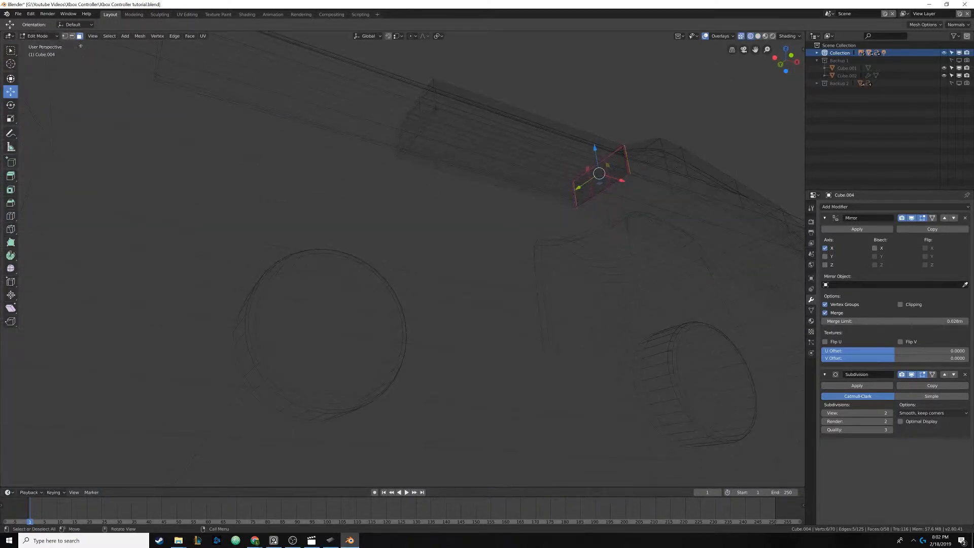
left_click(498, 137)
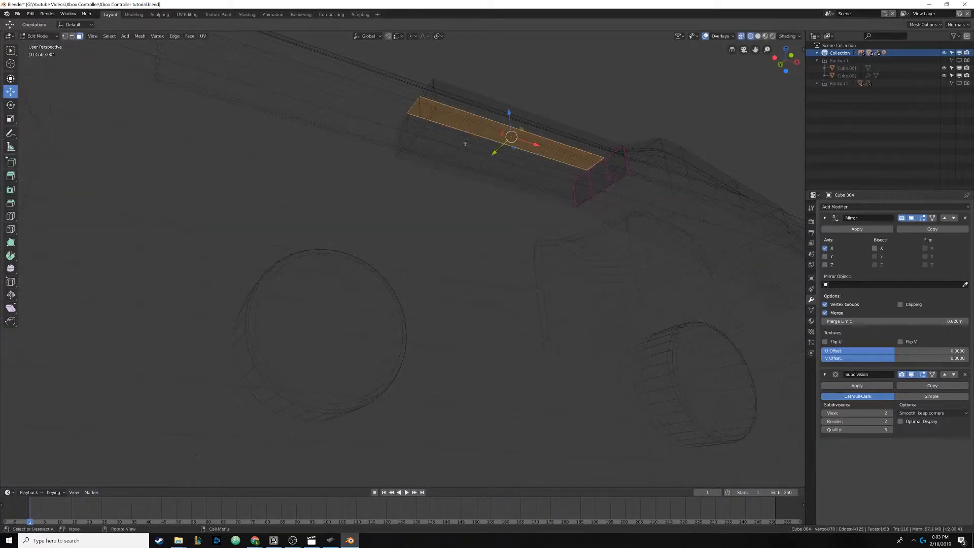
key("ctrl+z")
left_click(513, 164)
left_click(527, 151, "shift")
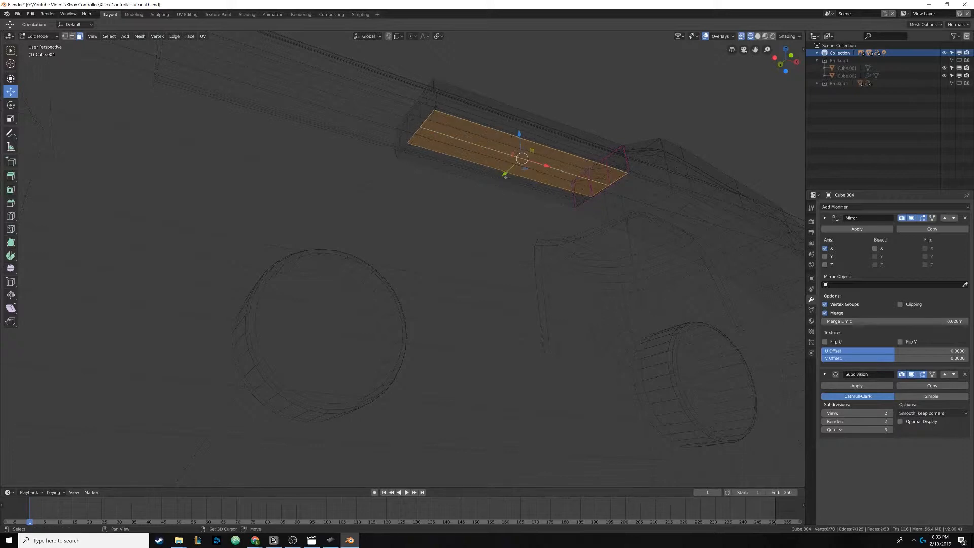
left_click(500, 182, "shift")
key("x")
left_click(492, 181)
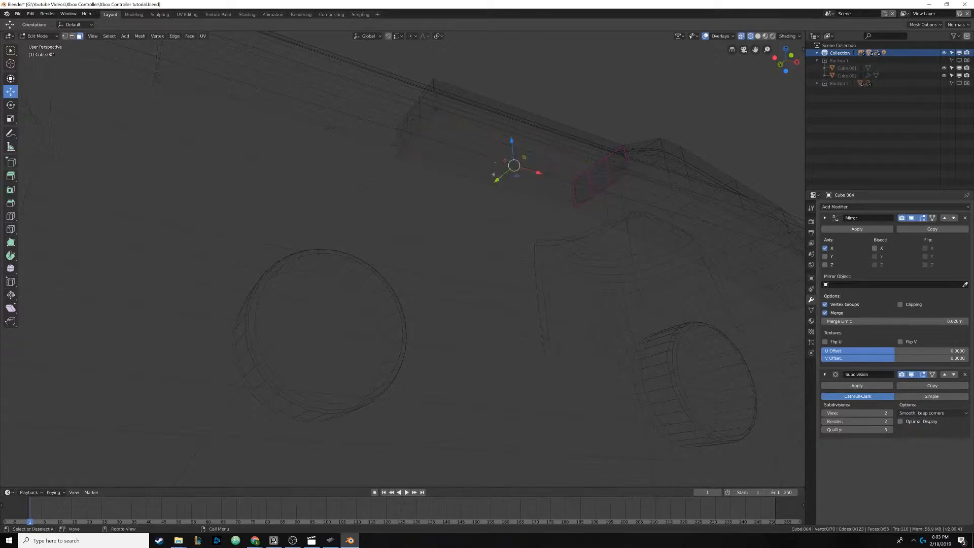
- Undo the deletion of the bar's underside faces and return to Object Mode in solid shading
mouse_move(492, 186)
middle_mouse_down()
mouse_move(483, 211)
mouse_move(501, 184)
mouse_move(468, 179)
mouse_move(464, 152)
mouse_move(472, 178)
middle_mouse_up()
key("z")
left_click(504, 192)
scroll(504, 192, "up", 3)
key("ctrl+z")
middle_click_drag(412, 216, 425, 198)
scroll(425, 198, "down", 11)
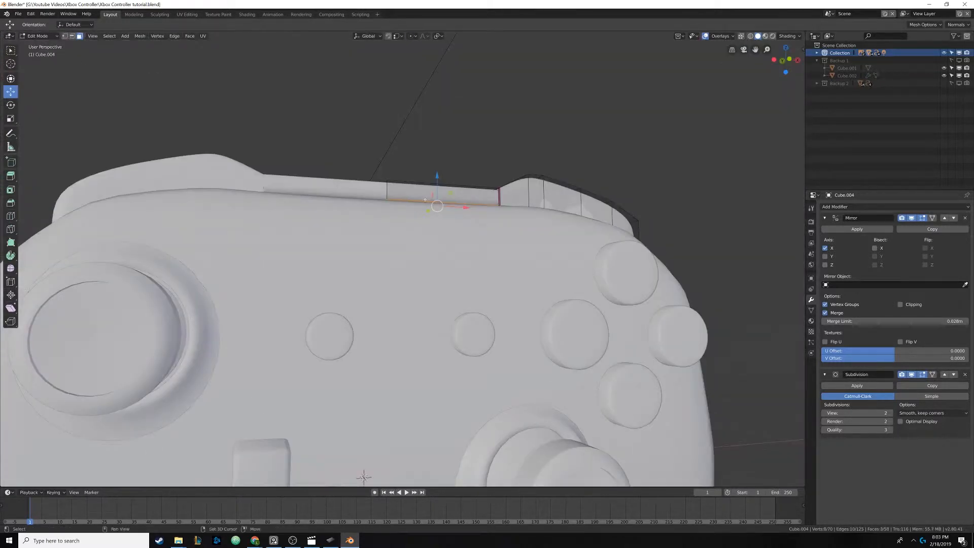
middle_click_drag(395, 158, 406, 214)
scroll(409, 208, "down", 5)
key("Tab")
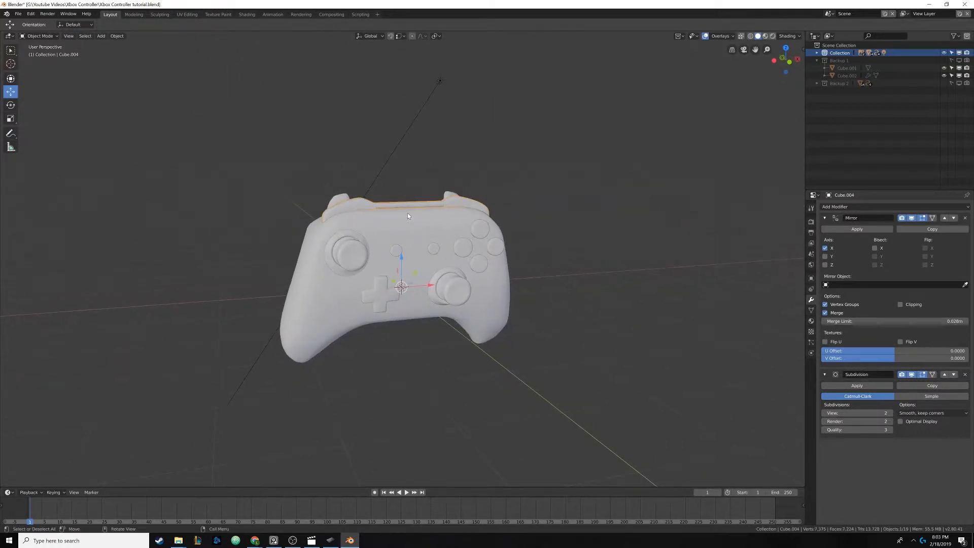
- Duplicate the controller's main body in place
left_click(444, 224)
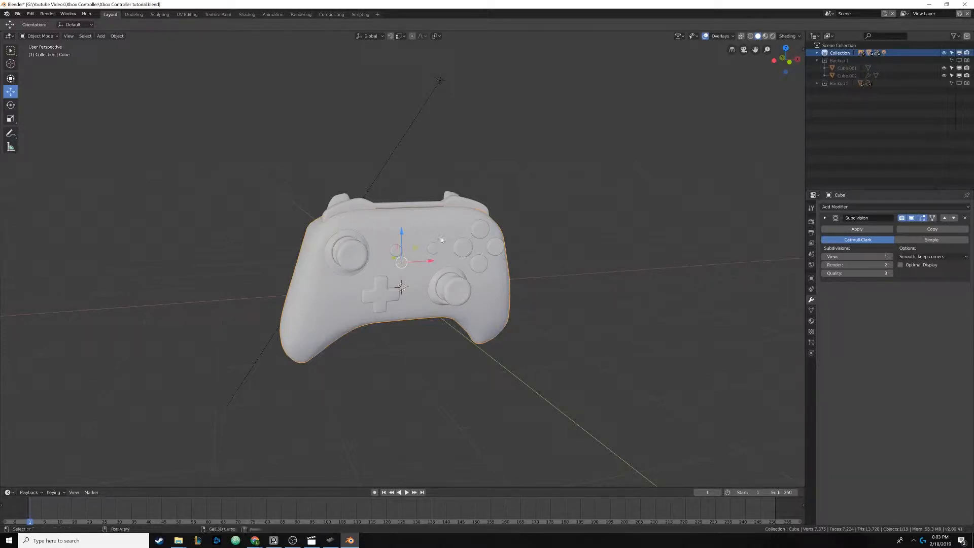
key("shift+d")
right_click(435, 178)
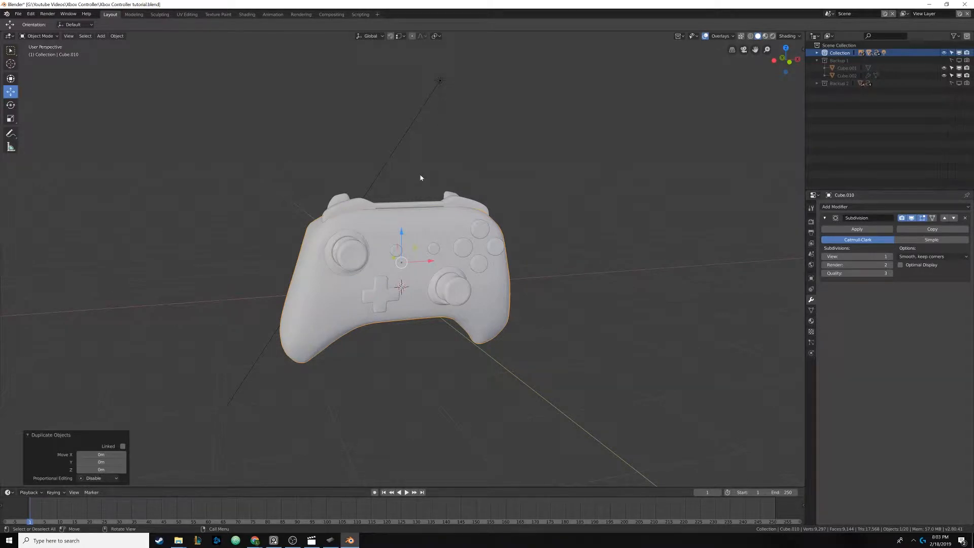
- Move the duplicated body into a new collection named Sculpt
key("m")
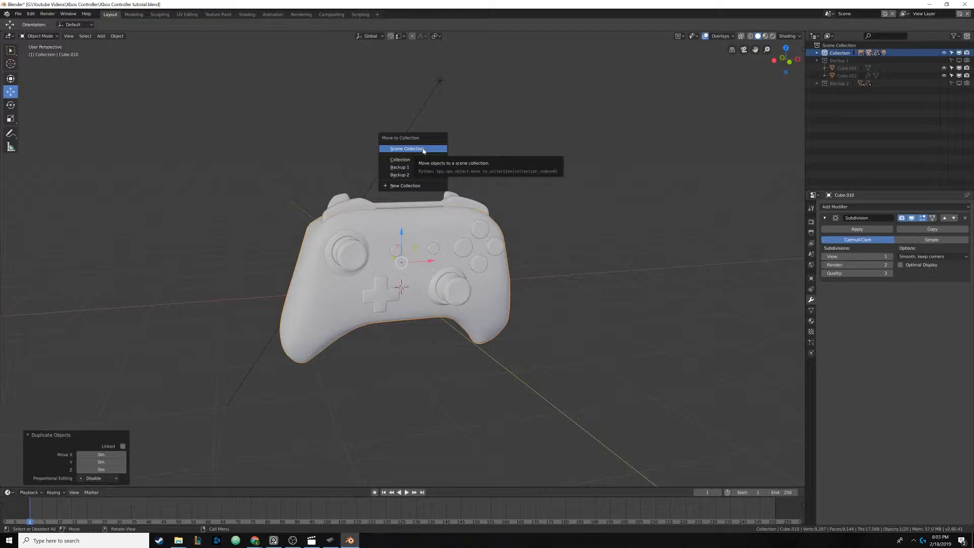
left_click(417, 186)
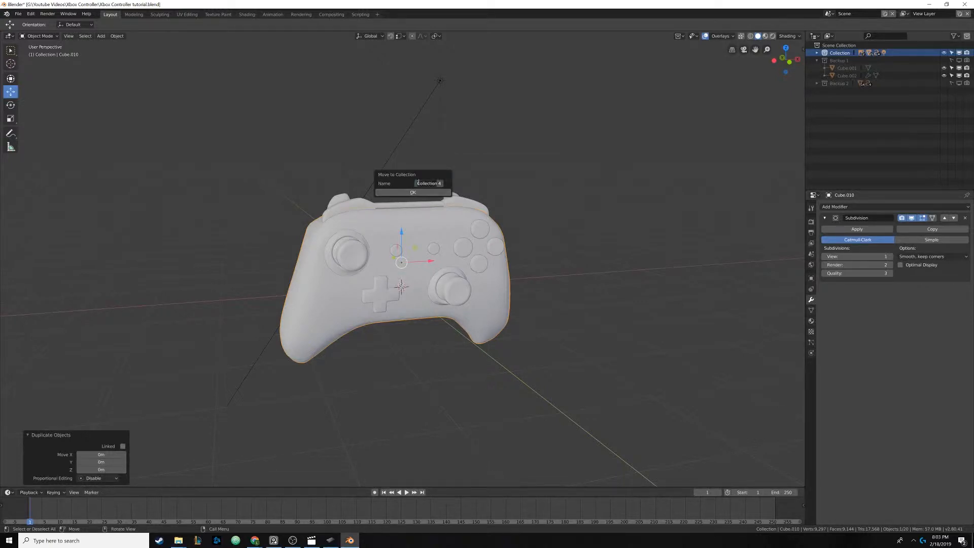
type("B")
left_click(421, 191)
key("m")
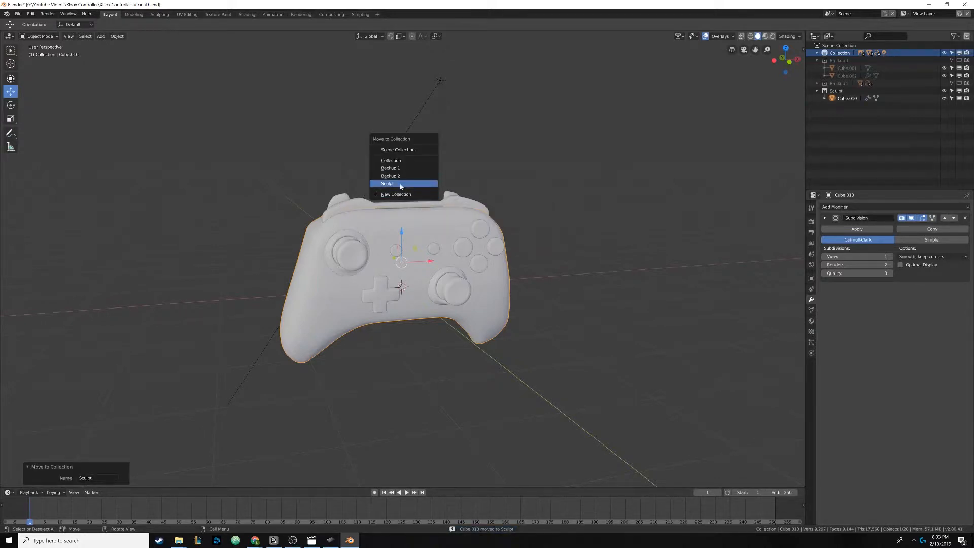
left_click(401, 183)
- Rename the duplicated body object as Sculpt
double_click(846, 99)
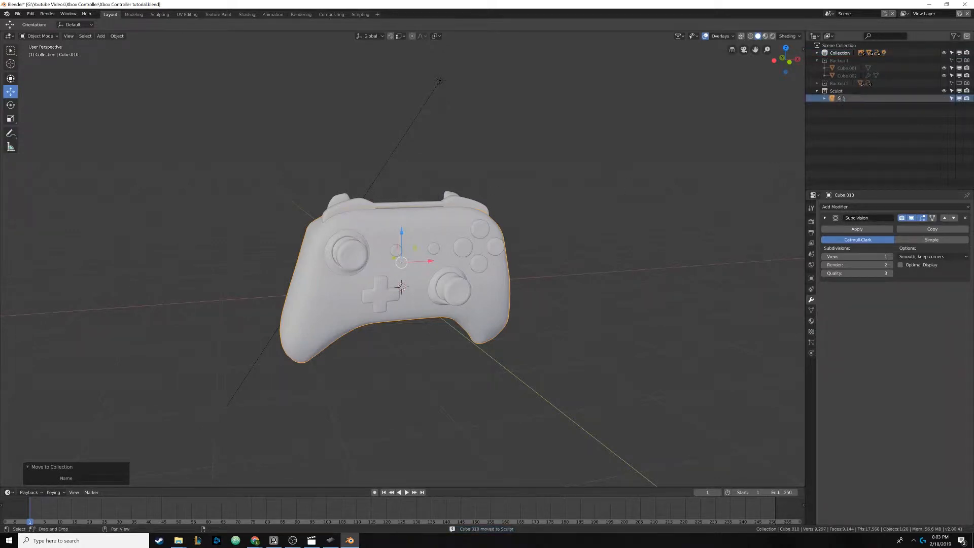
type("Sculpt")
key("Return")
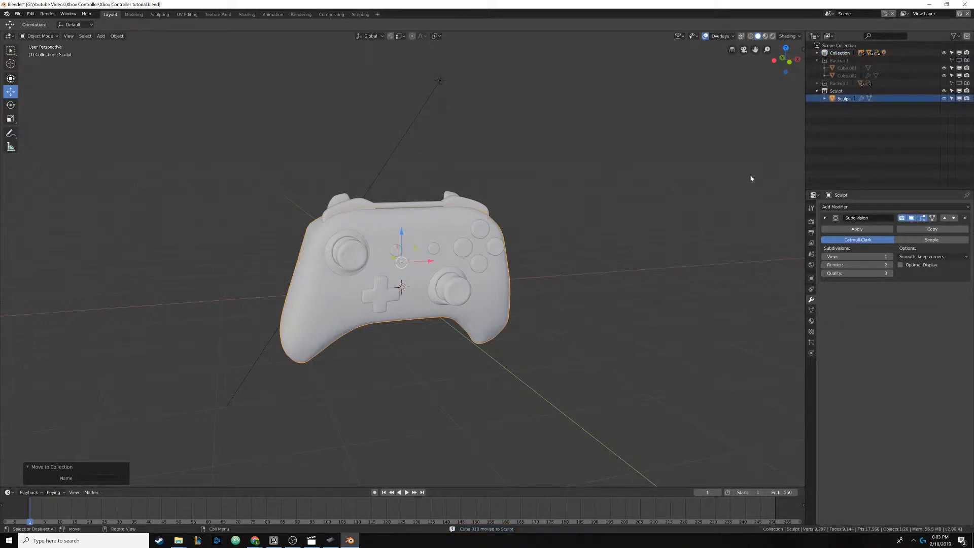
- Hide everything except the original main body and its overlapping Sculpt copy
middle_click_drag(428, 185, 411, 213)
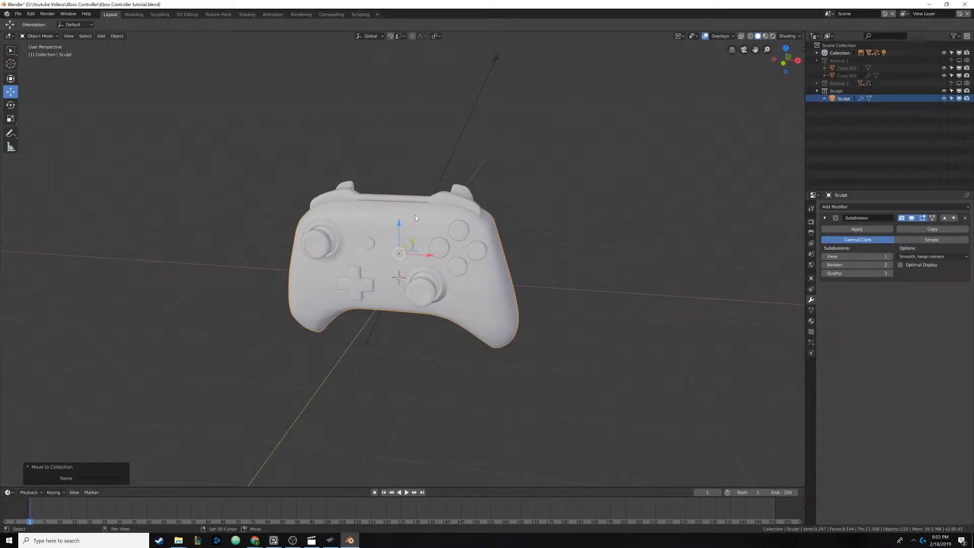
key("ctrl+z")
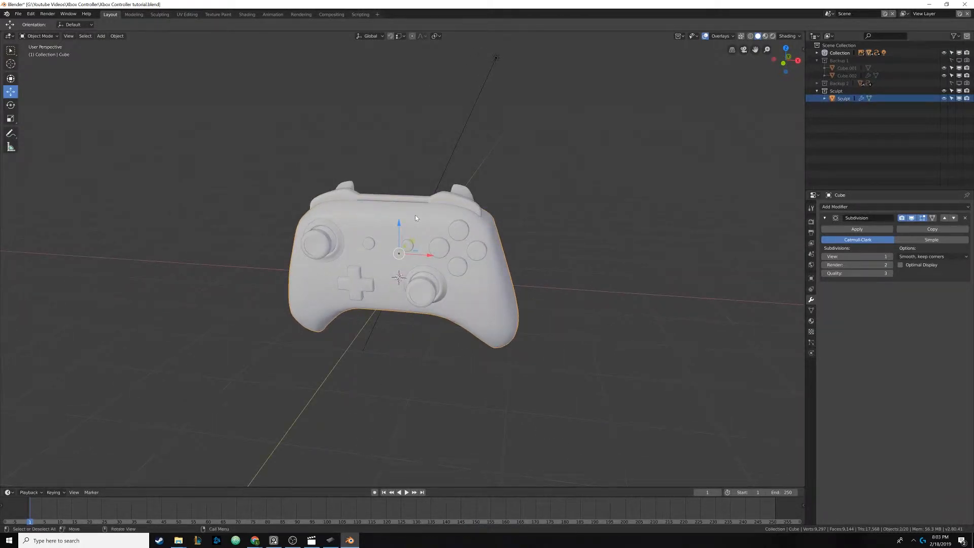
key("ctrl+z")
key("ctrl+shift+z")
key("ctrl+z")
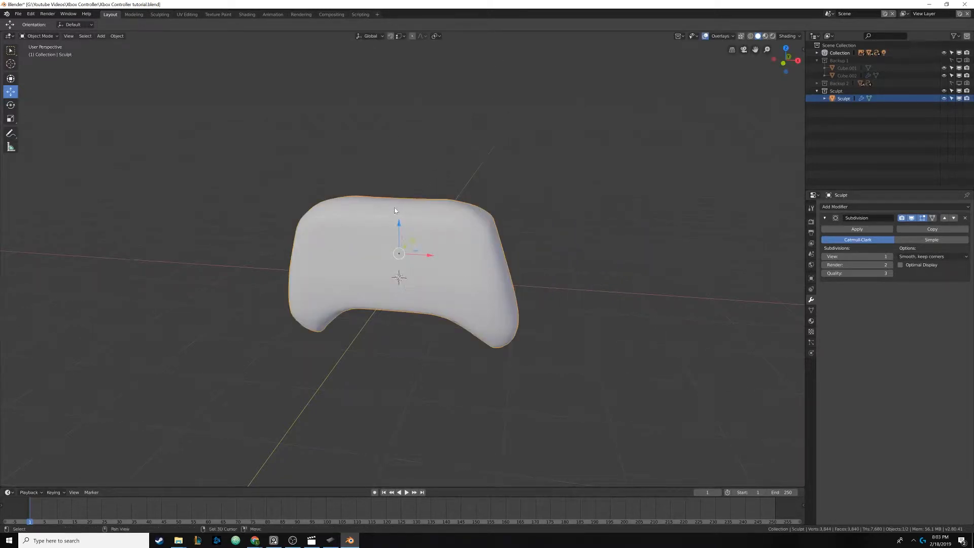
middle_click_drag(416, 209, 438, 209)
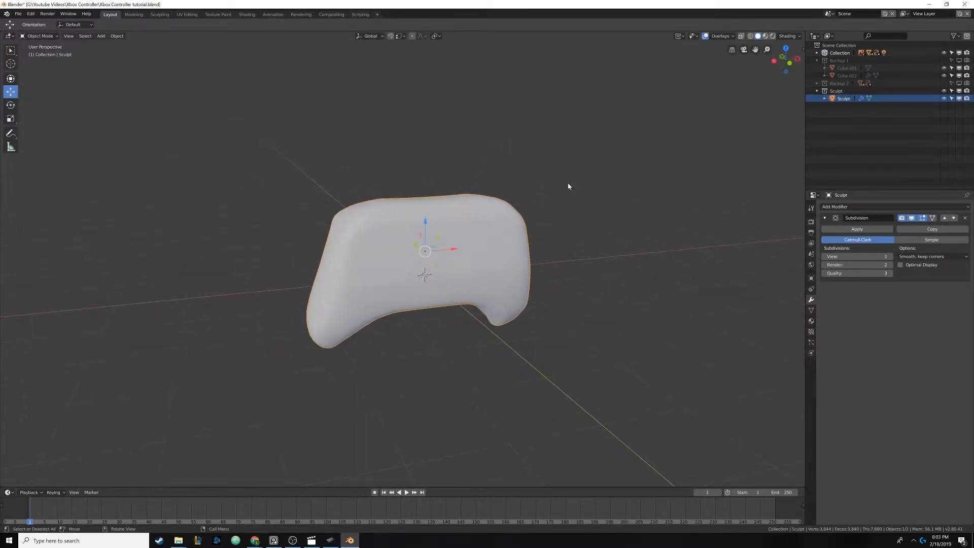
- Tell the two overlapping bodies apart with trial moves, cancelling each, and hide the original so only the Sculpt copy shows
key("g")
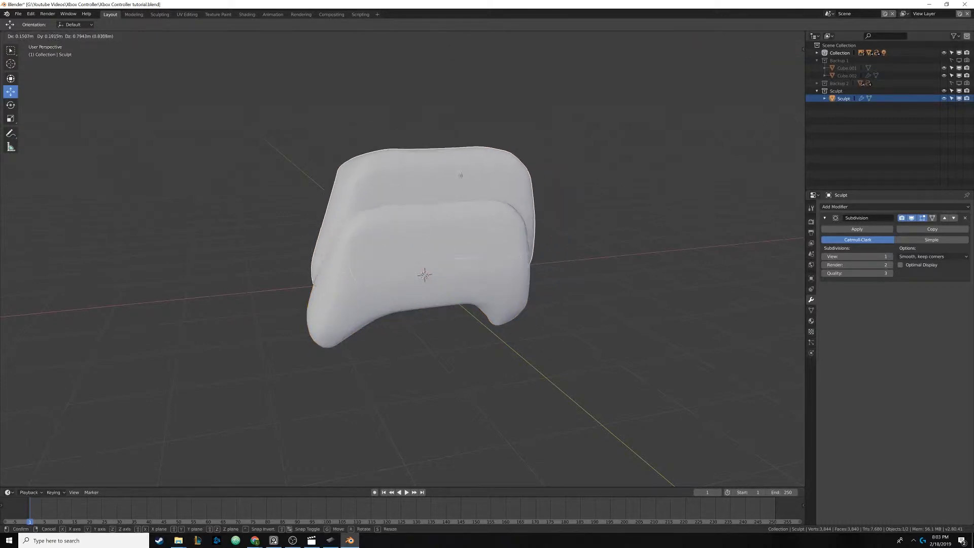
right_click(469, 174)
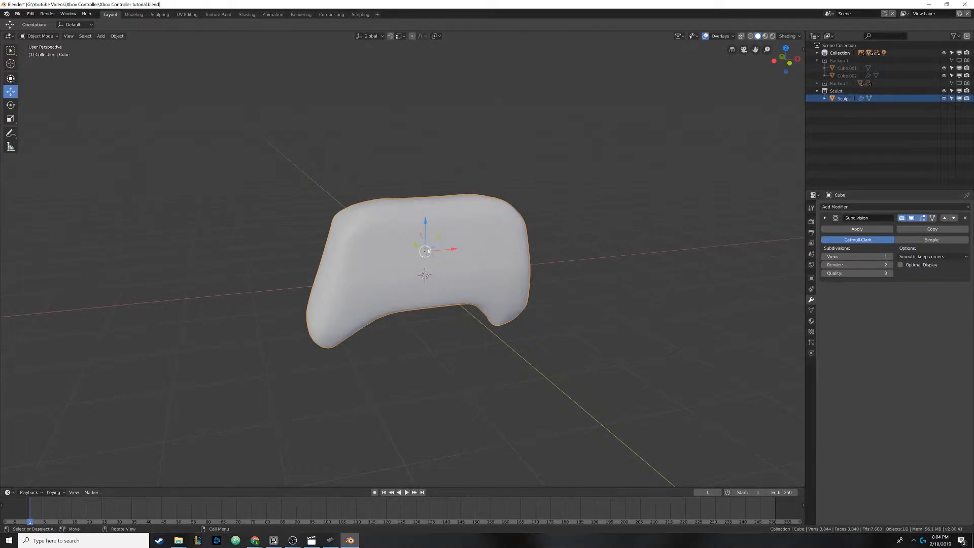
key("g")
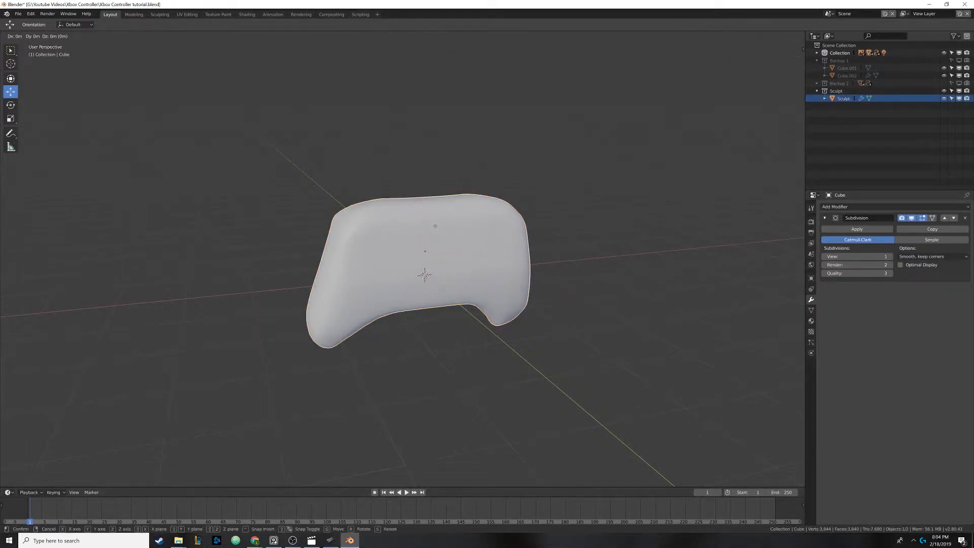
right_click(451, 238)
key("h")
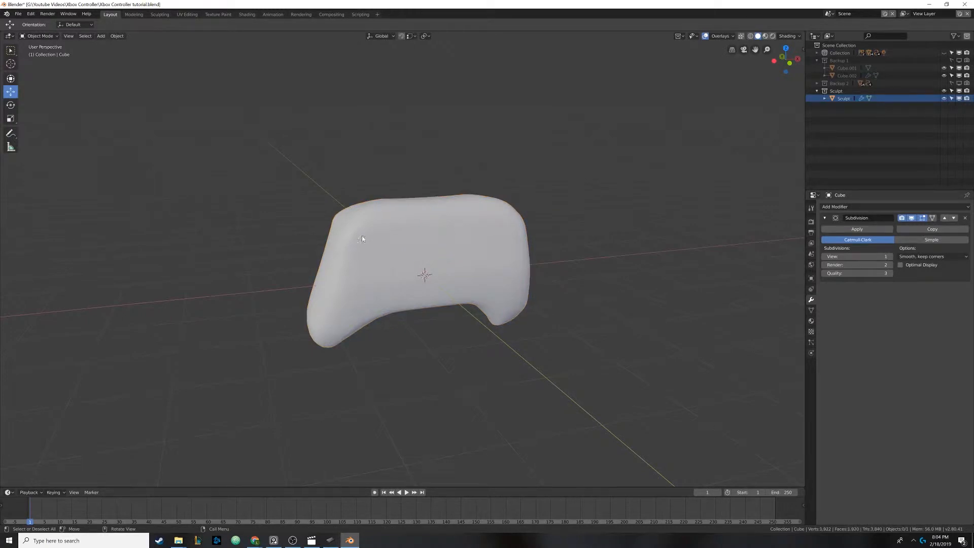
left_click(425, 234)
key("g")
right_click(485, 220)
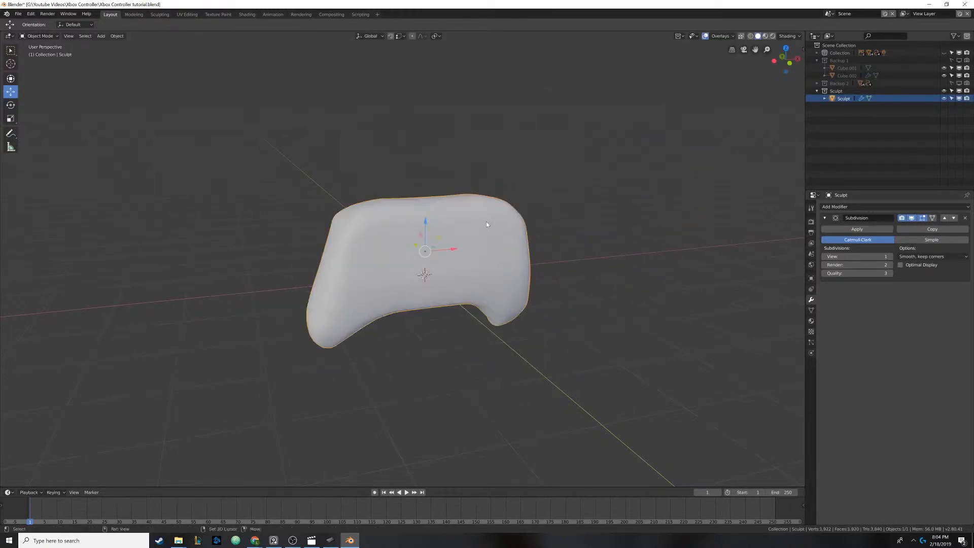
- Select the Sculpt copy and open it in the Sculpting workspace
mouse_move(486, 221)
middle_mouse_down()
mouse_move(465, 226)
mouse_move(512, 213)
middle_mouse_up()
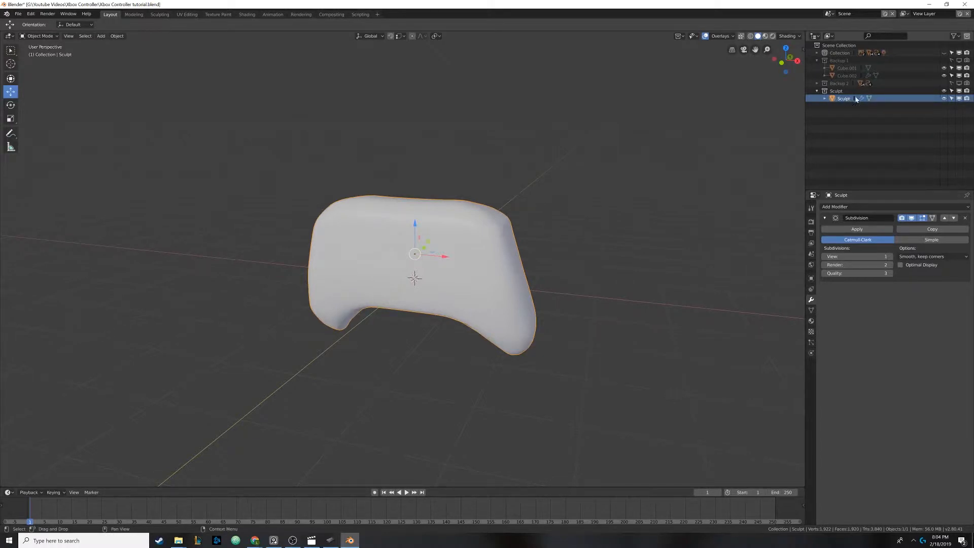
mouse_move(485, 145)
middle_mouse_down()
mouse_move(518, 141)
mouse_move(510, 153)
middle_mouse_up()
left_click(600, 153)
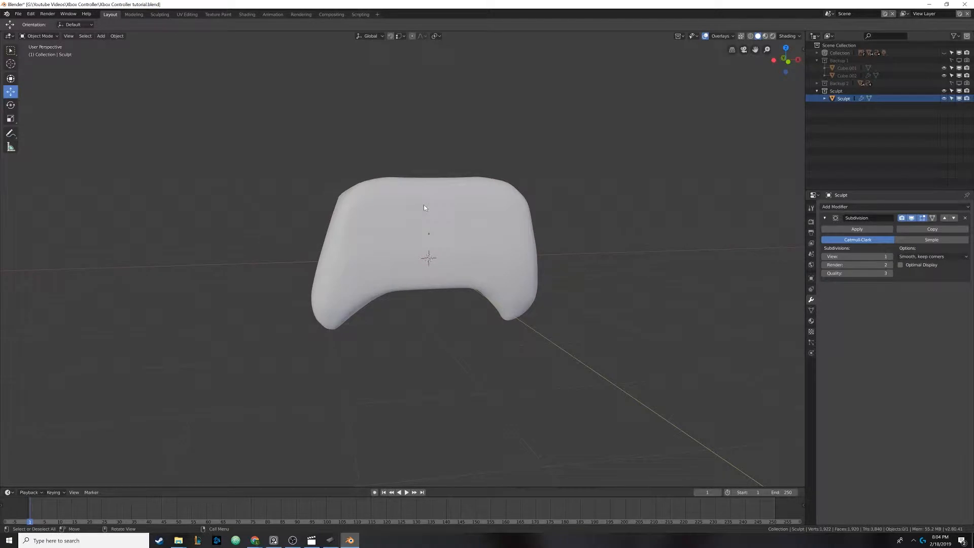
left_click(843, 100)
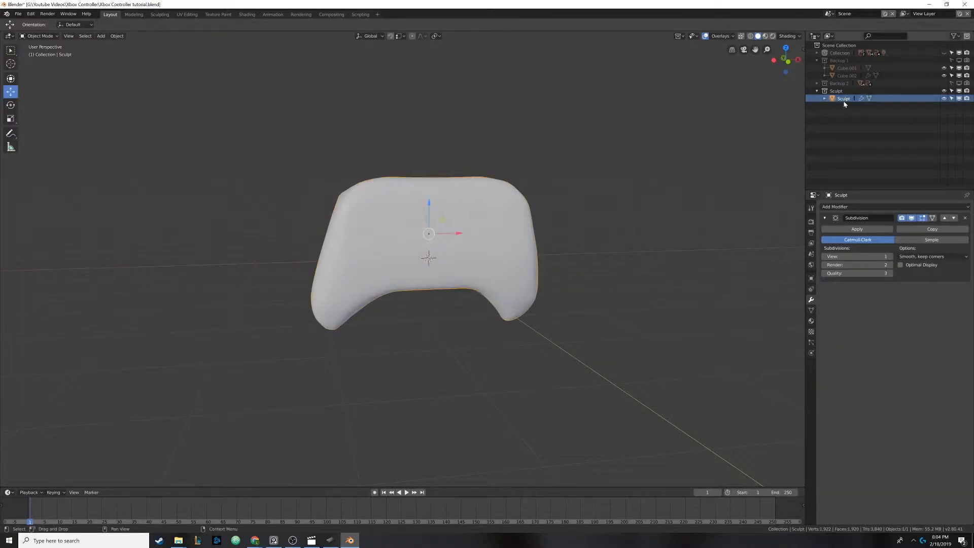
middle_click_drag(398, 214, 370, 228)
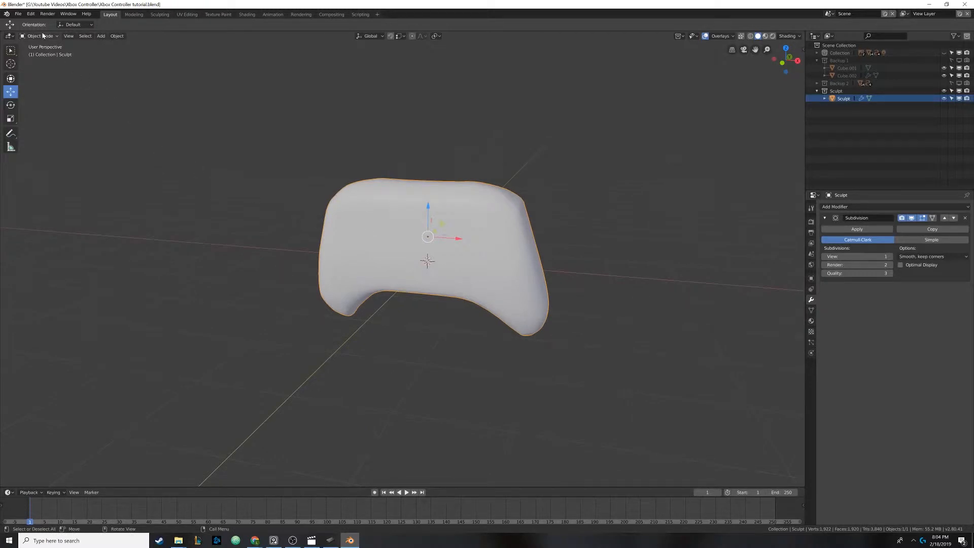
left_click(165, 15)
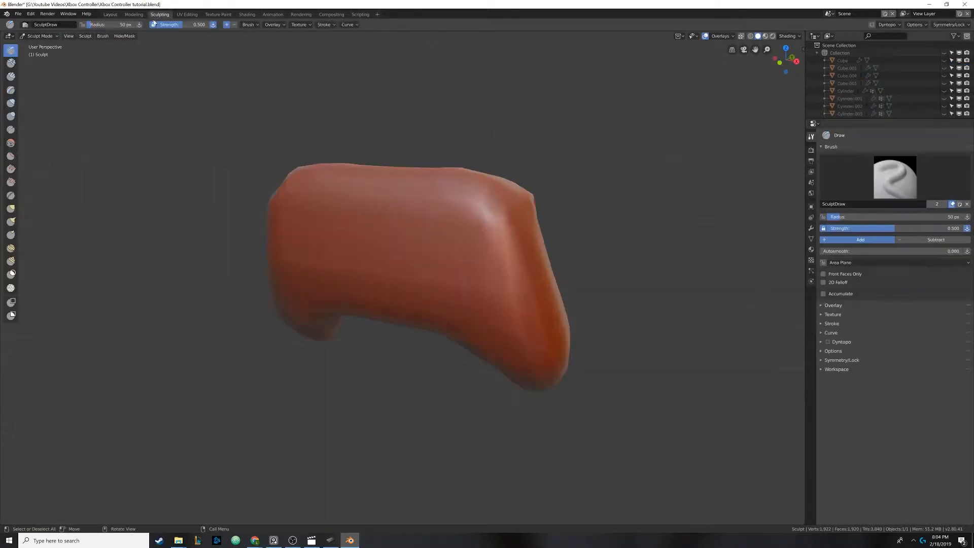
mouse_move(284, 149)
middle_mouse_down()
mouse_move(263, 158)
mouse_move(219, 154)
mouse_move(284, 153)
middle_mouse_up()
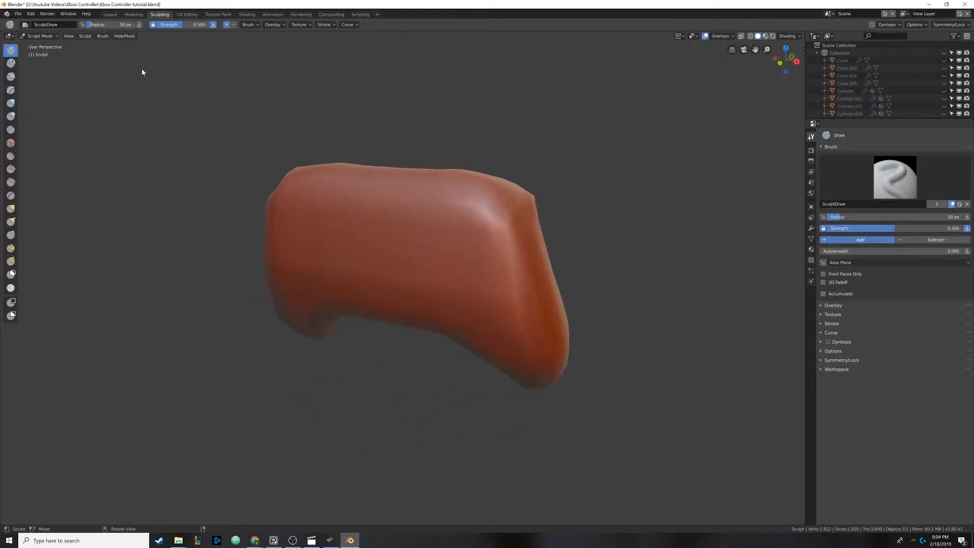
- Compare the Sculpt copy's shape between the Layout and Sculpting workspaces and check its modifiers
left_click(110, 15)
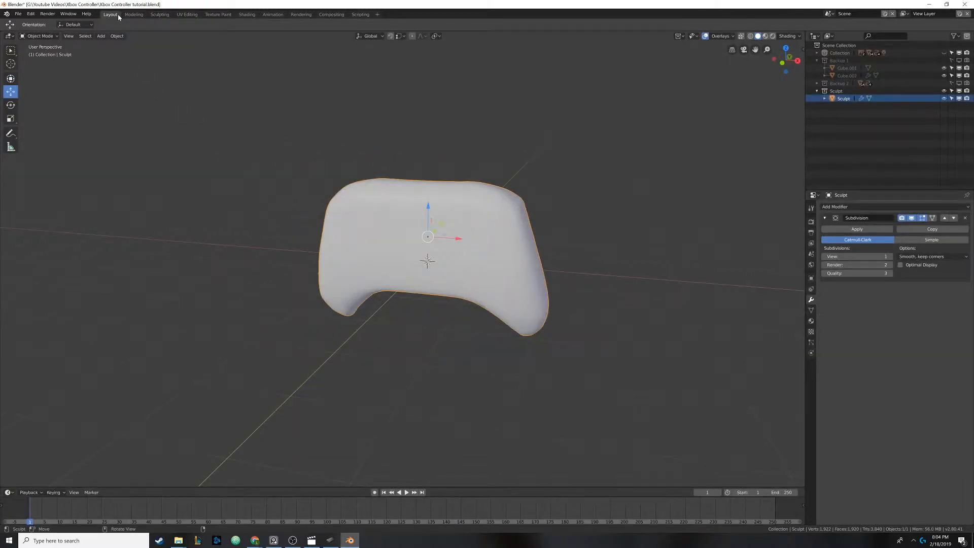
left_click(158, 14)
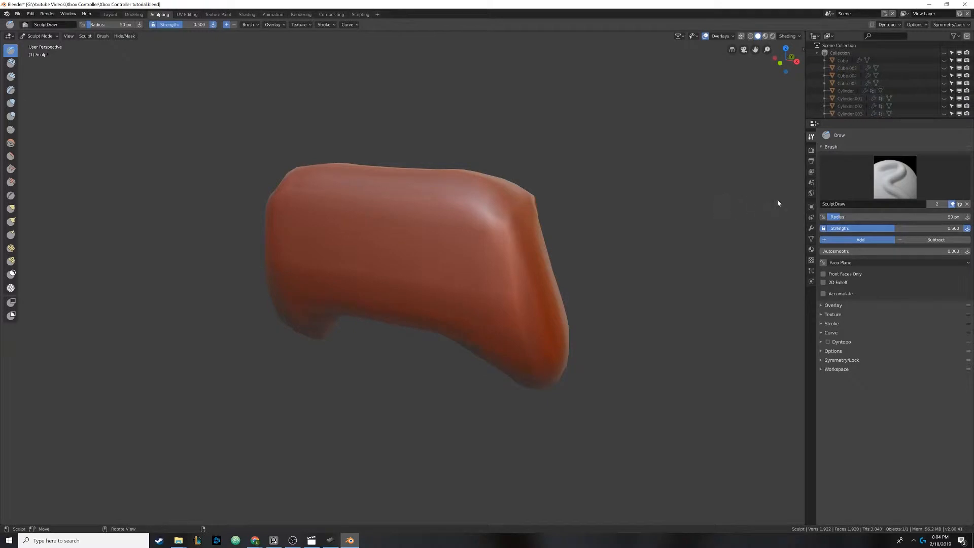
left_click(811, 229)
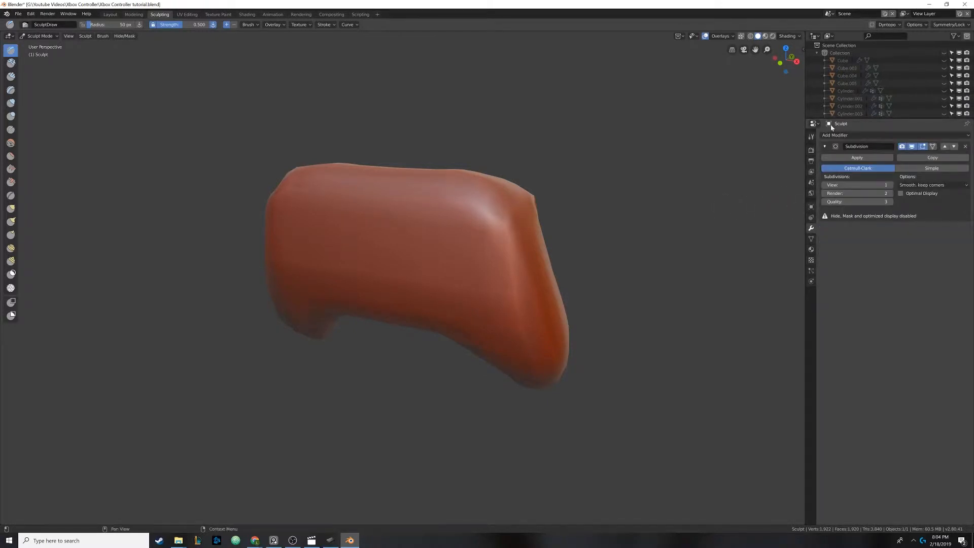
middle_click_drag(480, 195, 469, 202)
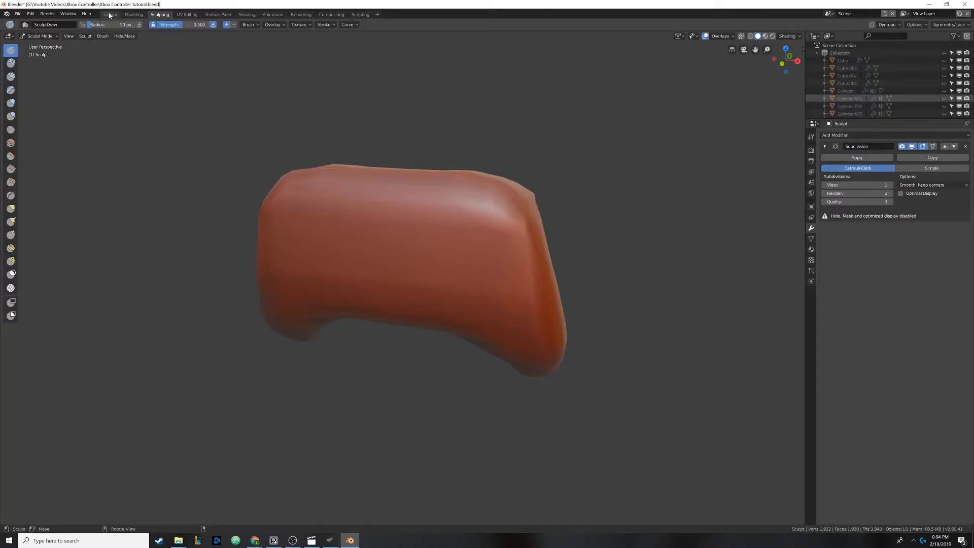
- Return to the Layout workspace, unhide all objects, and apply the Subdivision modifier on both the original body and the Sculpt copy
left_click(110, 15)
left_click(459, 201)
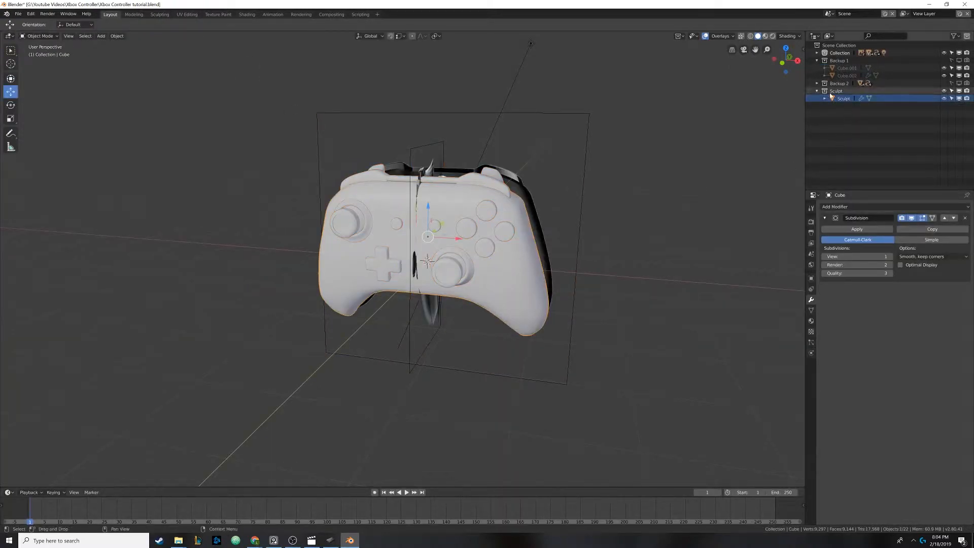
left_click(869, 231)
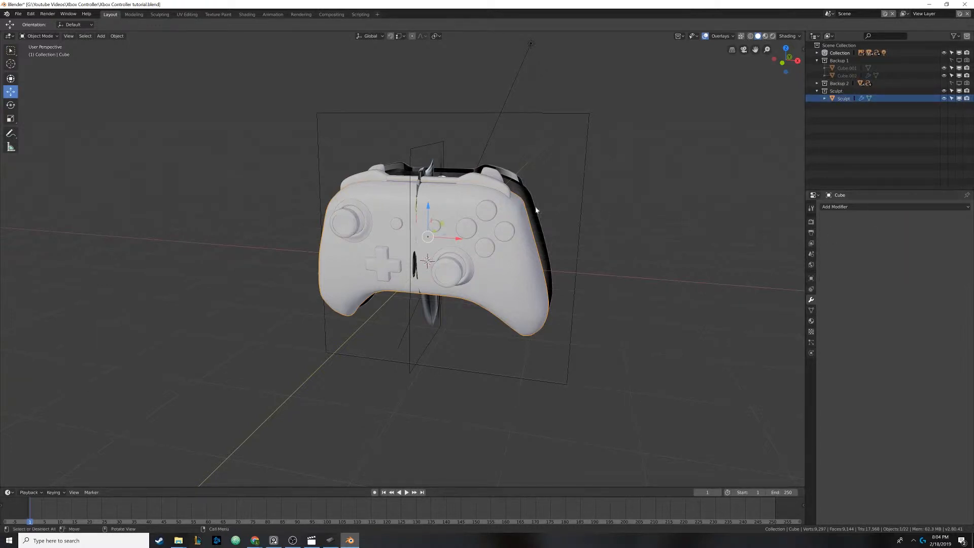
left_click(448, 197)
left_click(856, 232)
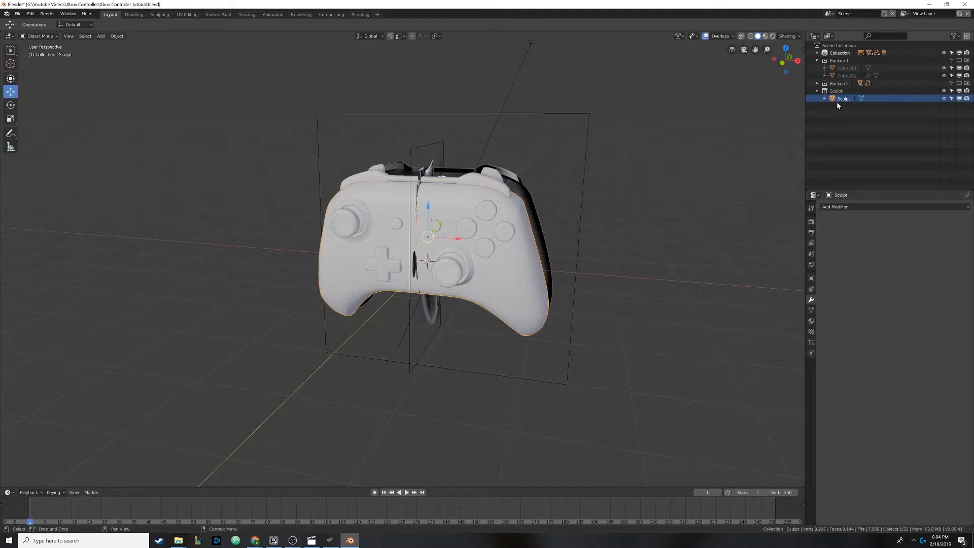
- Hide everything except the Sculpt copy and open it in the Sculpting workspace
key("shift+h")
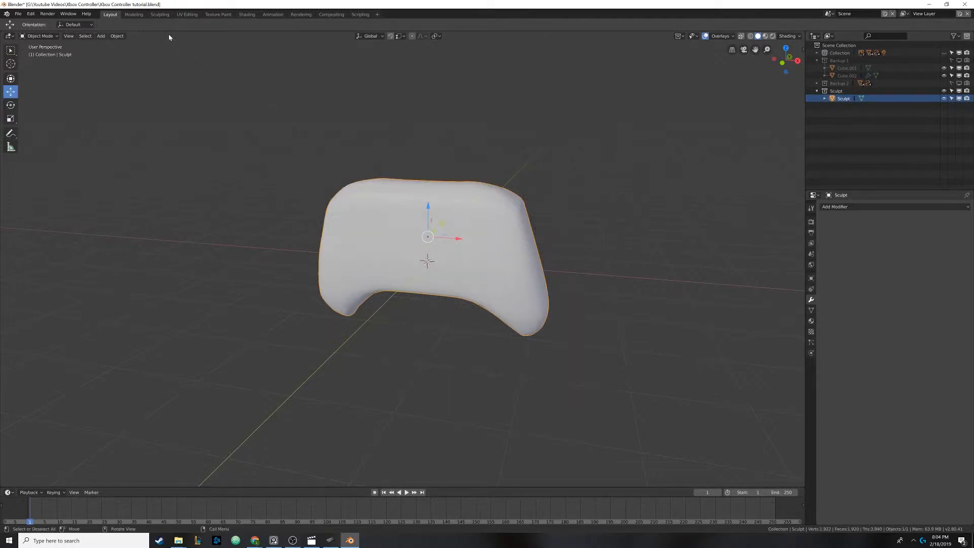
left_click(160, 15)
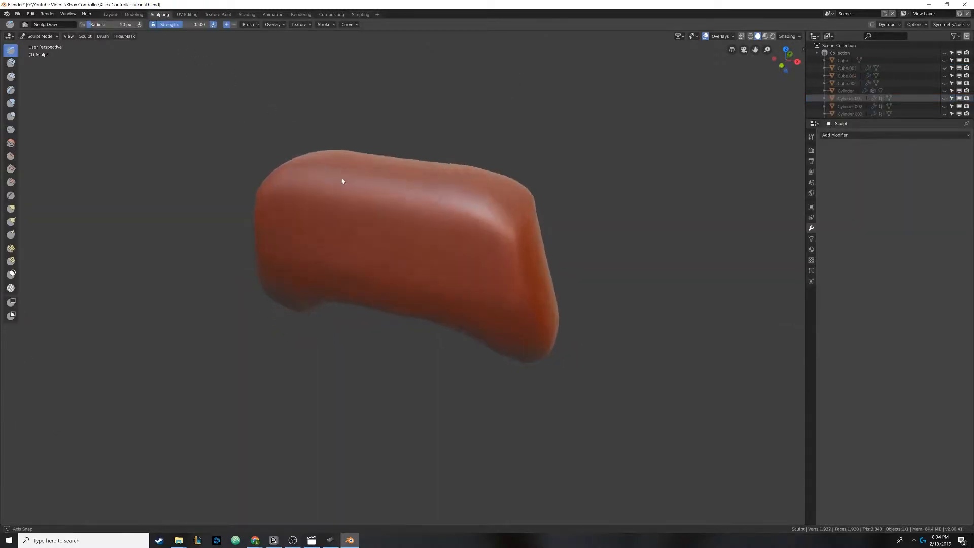
mouse_move(342, 181)
middle_mouse_down()
mouse_move(267, 170)
mouse_move(343, 174)
mouse_move(392, 190)
middle_mouse_up()
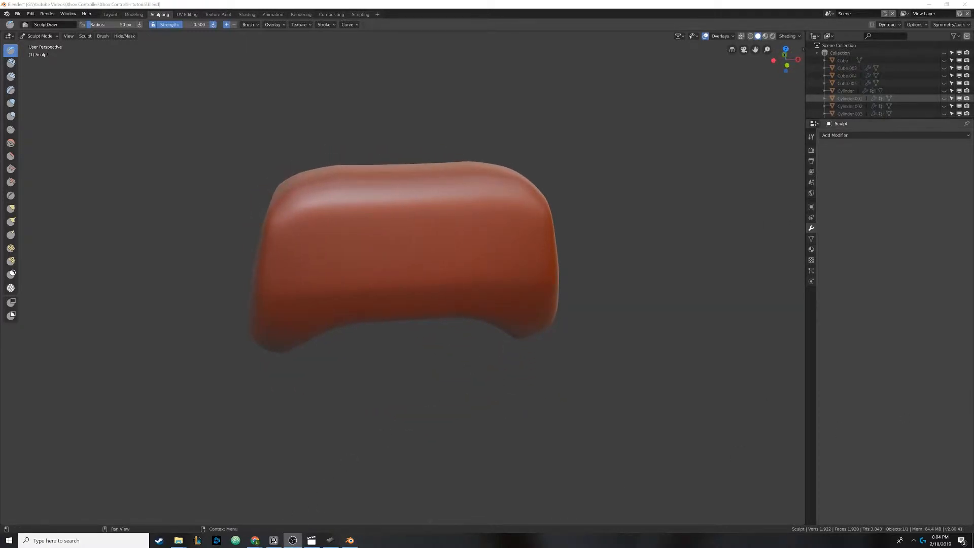
- Switch to the controller reference photo and examine the logo panel, the thumbstick surrounds and the D-pad recess
left_click(273, 540)
scroll(554, 325, "up", 2)
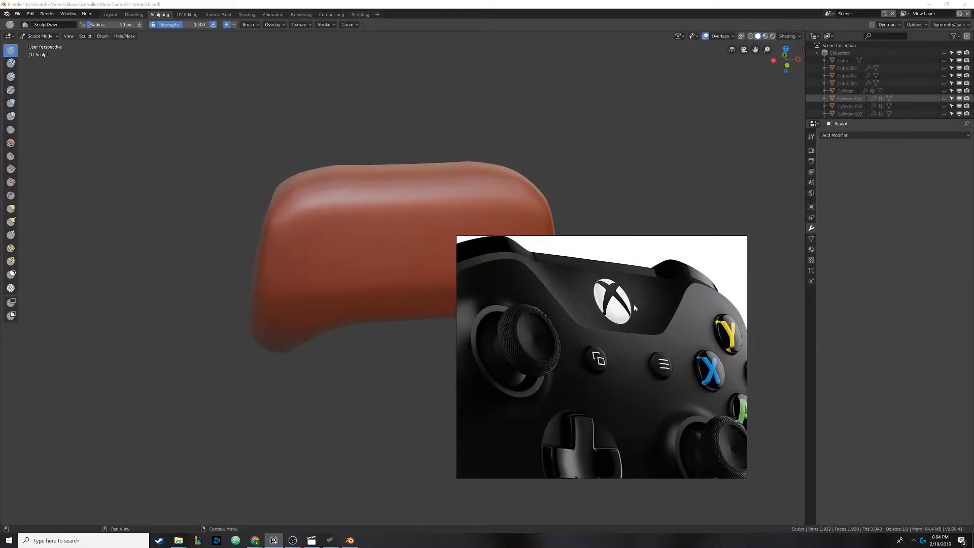
scroll(621, 322, "up", 3)
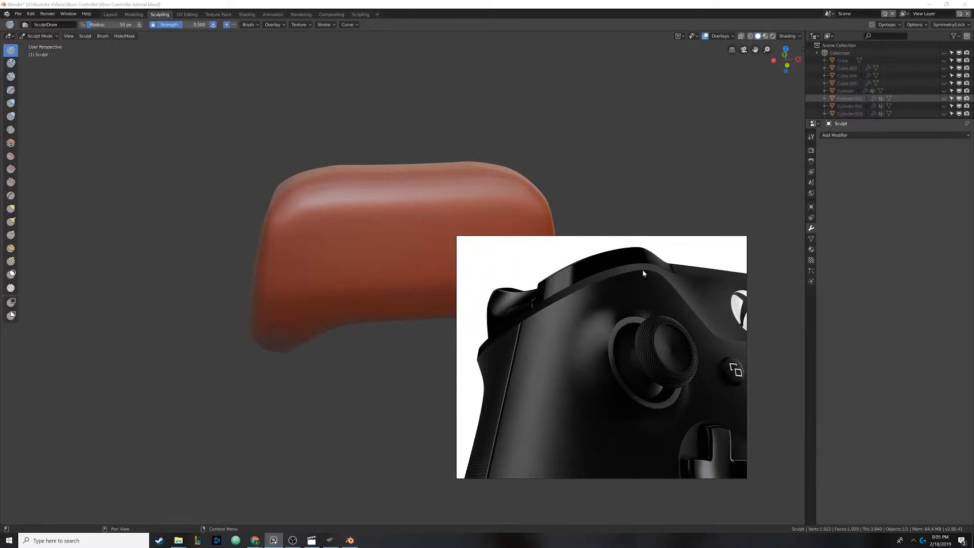
middle_click_drag(649, 318, 507, 325)
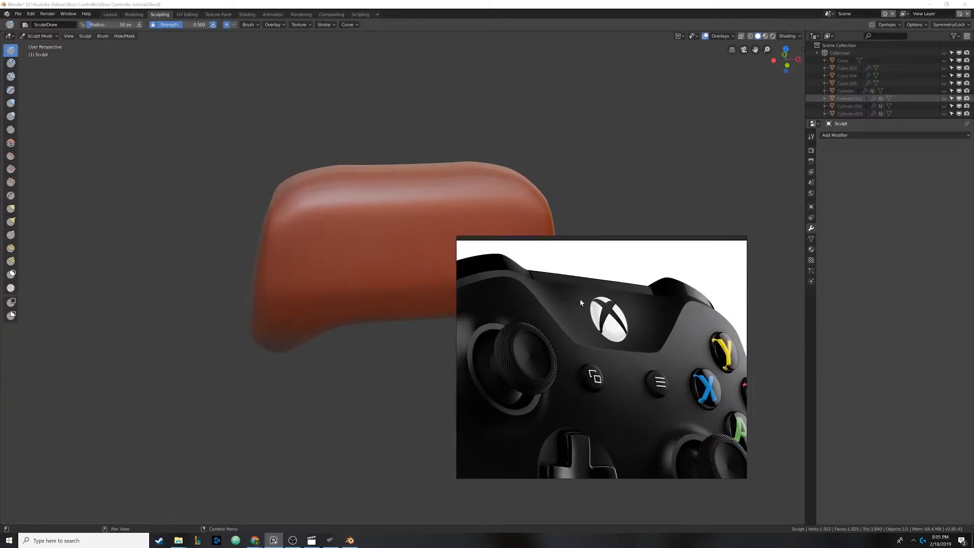
middle_click_drag(591, 341, 604, 287)
scroll(608, 315, "down", 1)
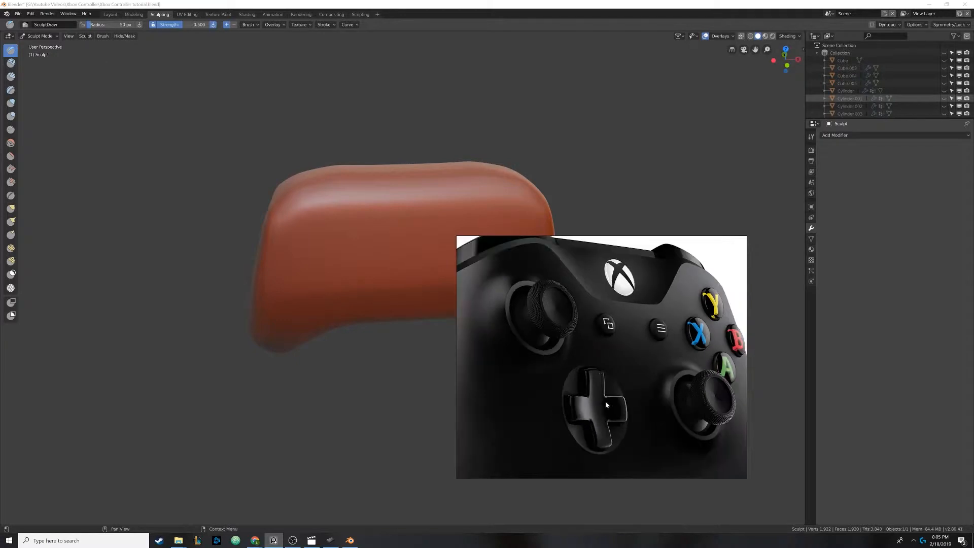
middle_click_drag(608, 404, 602, 321)
mouse_move(593, 327)
right_mouse_down()
mouse_move(650, 364)
mouse_move(973, 431)
right_mouse_up()
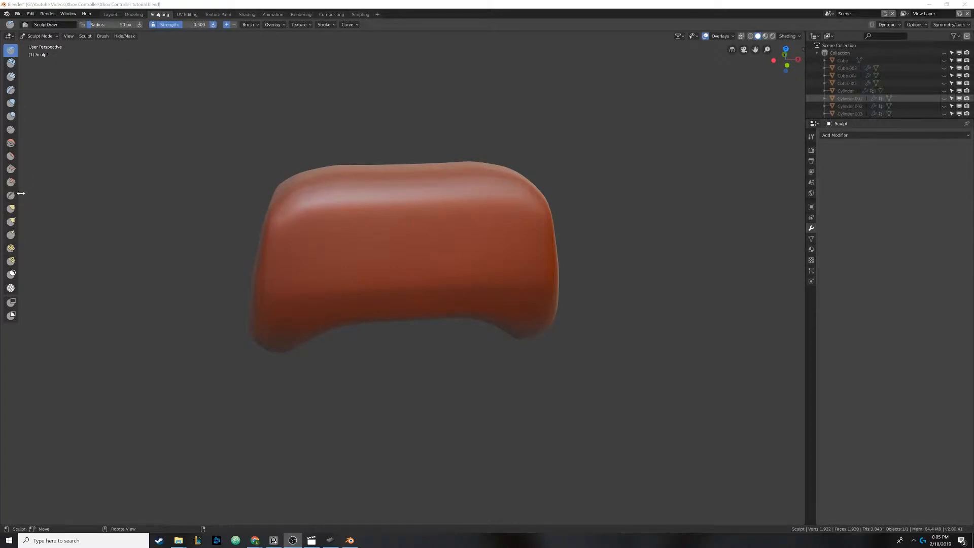
- Choose the Flatten brush and enable Dyntopo for the Sculpt copy, accepting the vertex data warning
left_click(9, 158)
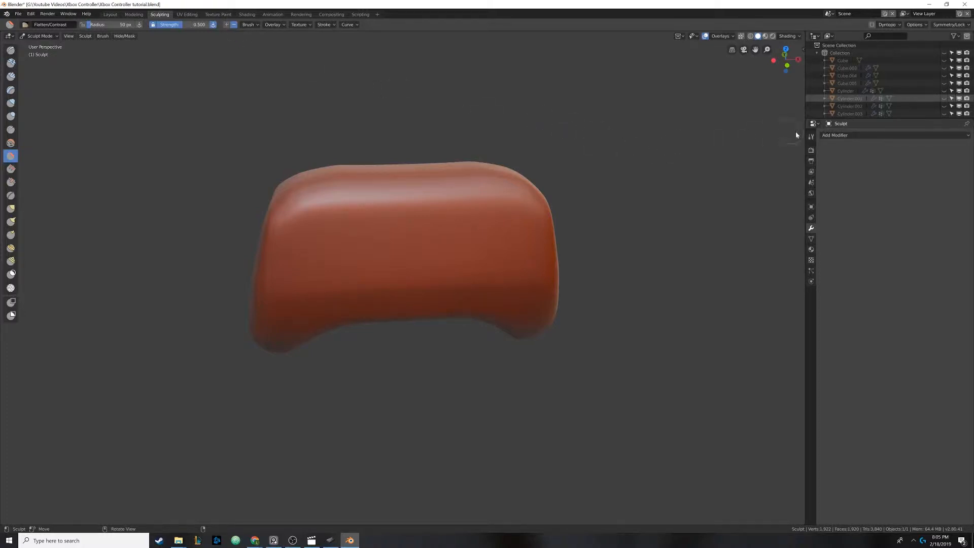
left_click(811, 136)
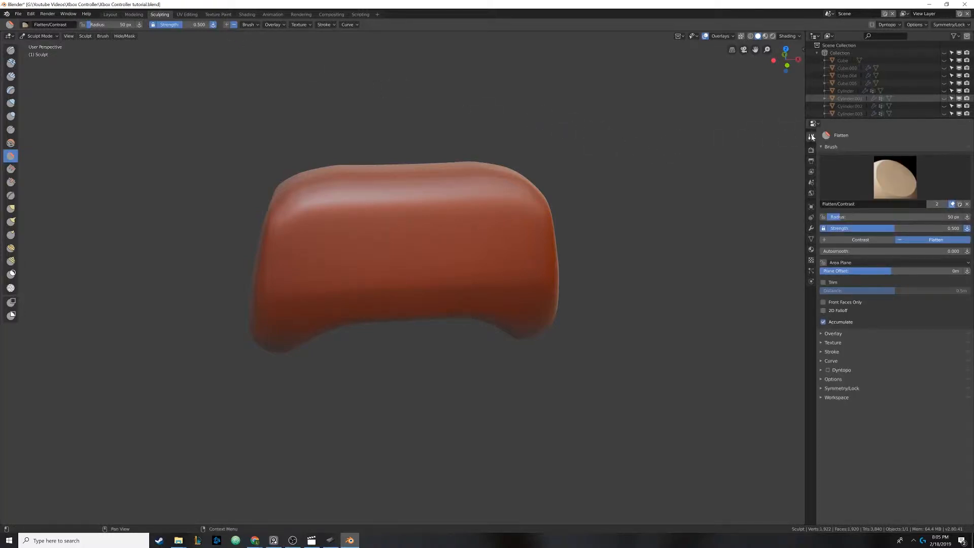
left_click(828, 372)
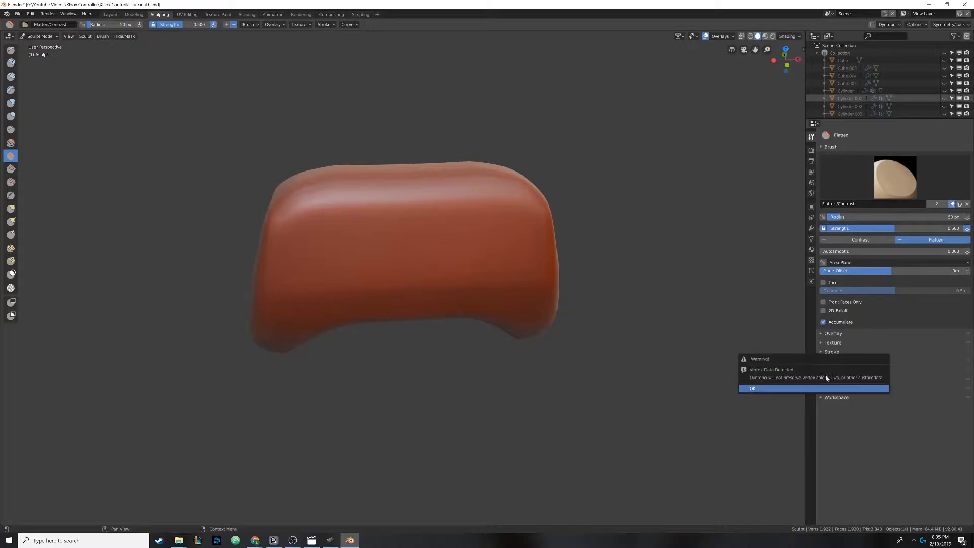
left_click(804, 388)
middle_click_drag(502, 276, 354, 239)
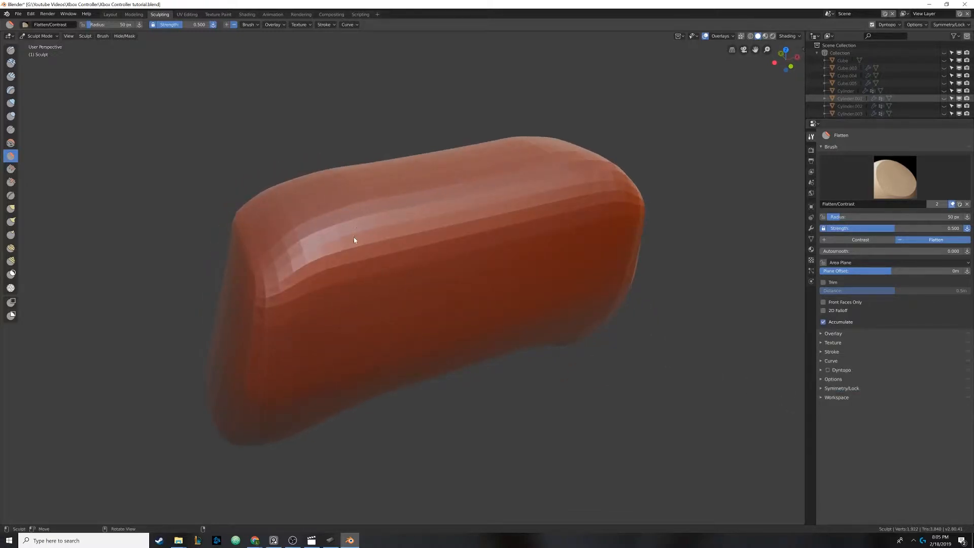
scroll(381, 239, "up", 2)
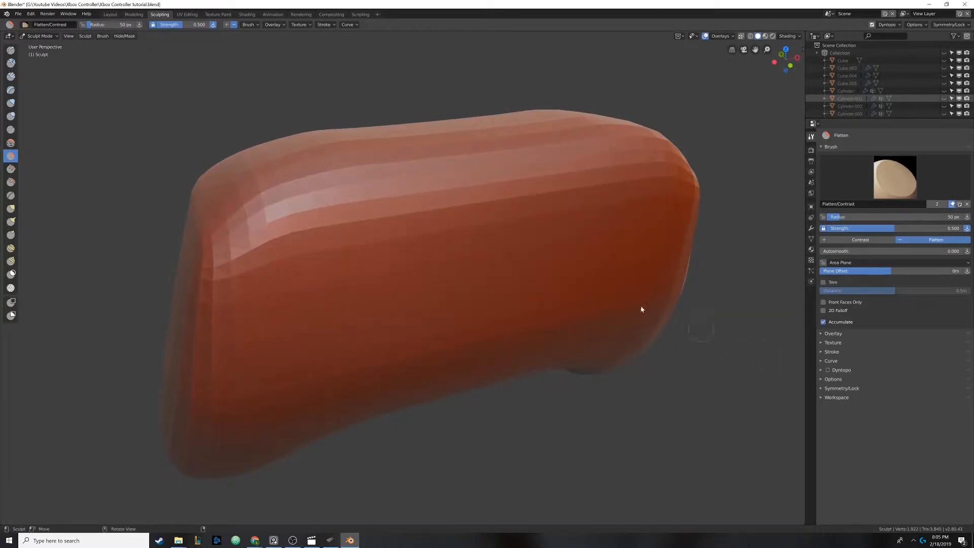
left_click(828, 370)
scroll(285, 208, "up", 1)
- Try the Flatten brush on the body's upper front corner, and undo the strokes
left_click_drag(287, 188, 299, 199)
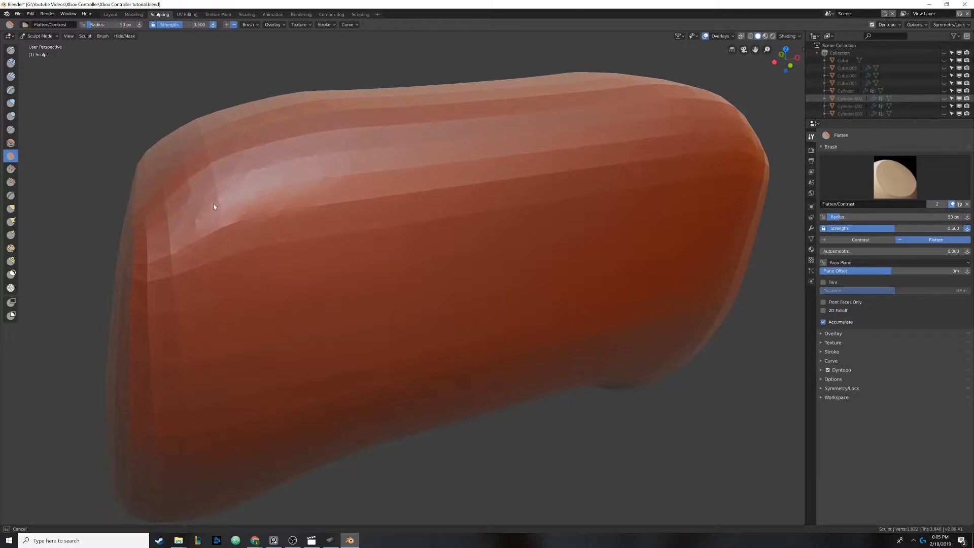
left_click_drag(296, 195, 307, 197)
key("ctrl+z")
key("ctrl+z")
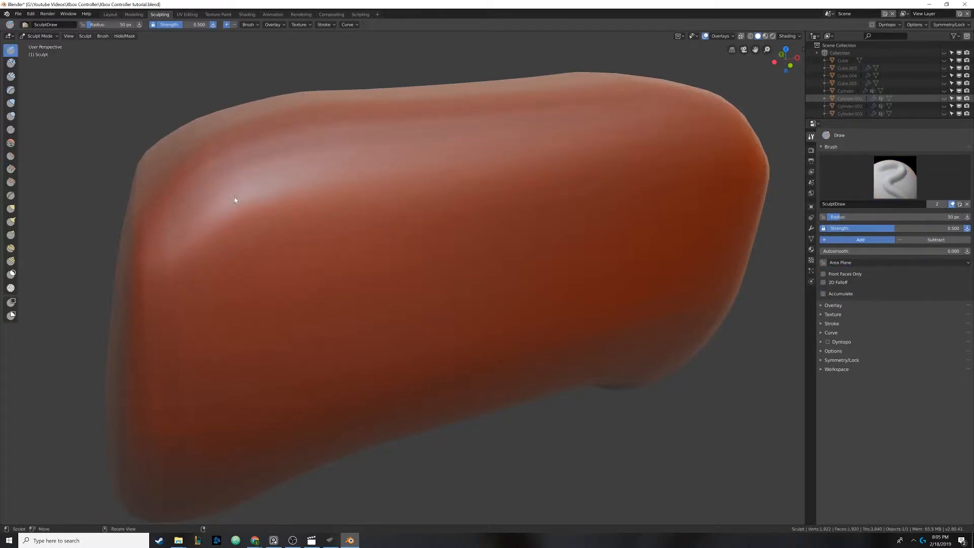
- Try the Draw brush on the body's upper front edge, enlarge its radius to 323 px for a broad stroke, and undo it
mouse_move(235, 200)
left_mouse_down()
mouse_move(230, 208)
mouse_move(297, 221)
left_mouse_up()
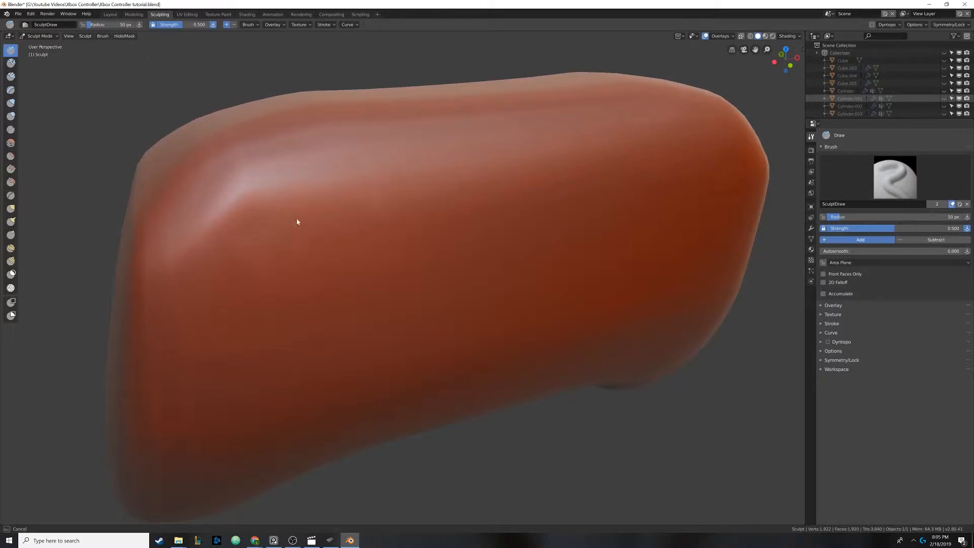
left_click_drag(209, 239, 282, 191)
key("f")
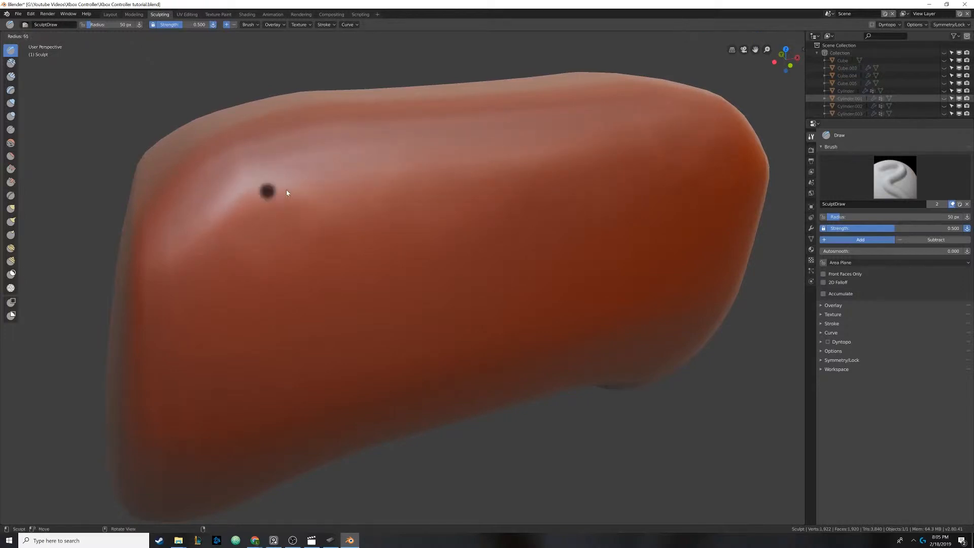
left_click(346, 192)
mouse_move(238, 215)
left_mouse_down()
mouse_move(475, 167)
mouse_move(353, 267)
mouse_move(558, 289)
left_mouse_up()
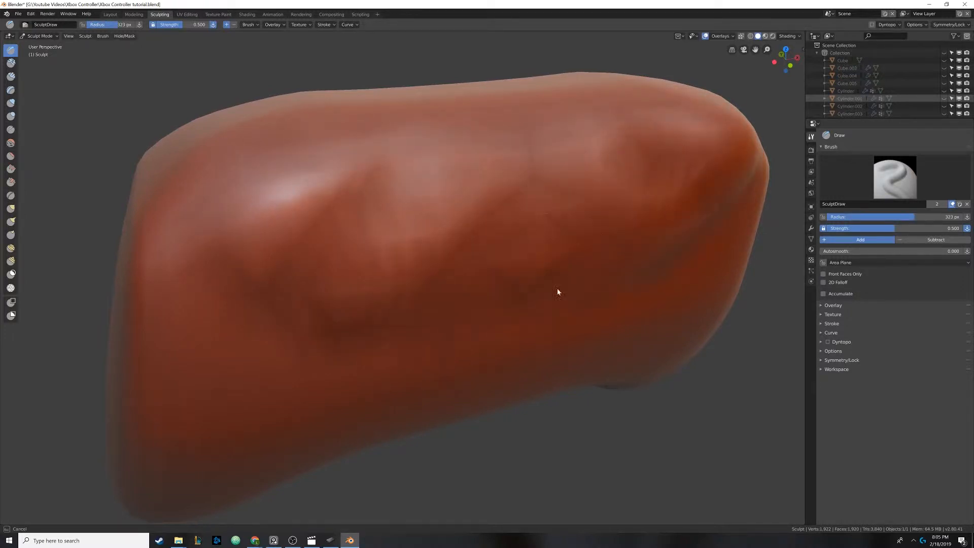
middle_click_drag(558, 289, 550, 279)
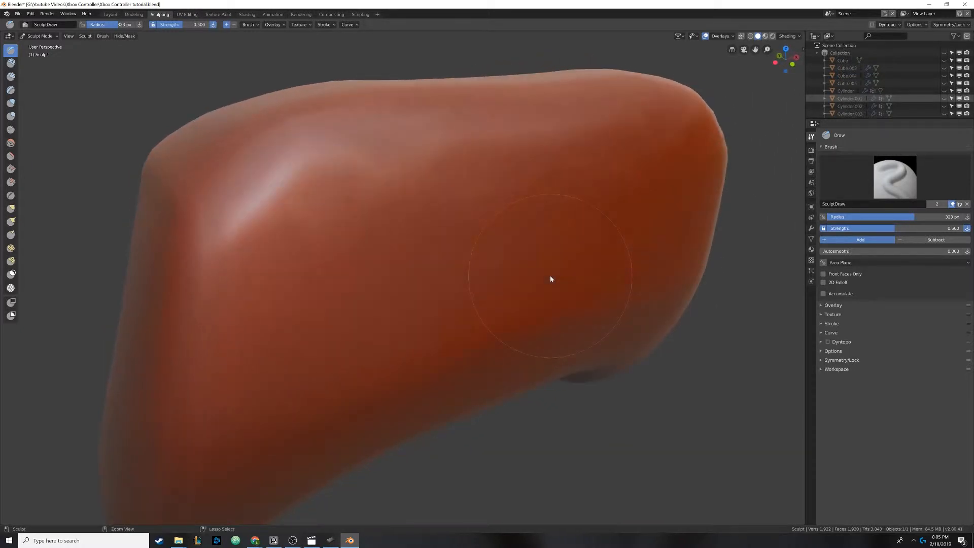
key("ctrl+z")
- Turn Dyntopo on for the Sculpt copy and examine the faceted body from the side, top and front
mouse_move(474, 211)
middle_mouse_down()
mouse_move(341, 211)
mouse_move(382, 211)
mouse_move(459, 254)
mouse_move(527, 272)
mouse_move(489, 246)
mouse_move(431, 248)
mouse_move(431, 239)
mouse_move(383, 224)
mouse_move(413, 226)
mouse_move(385, 227)
middle_mouse_up()
left_click(827, 342)
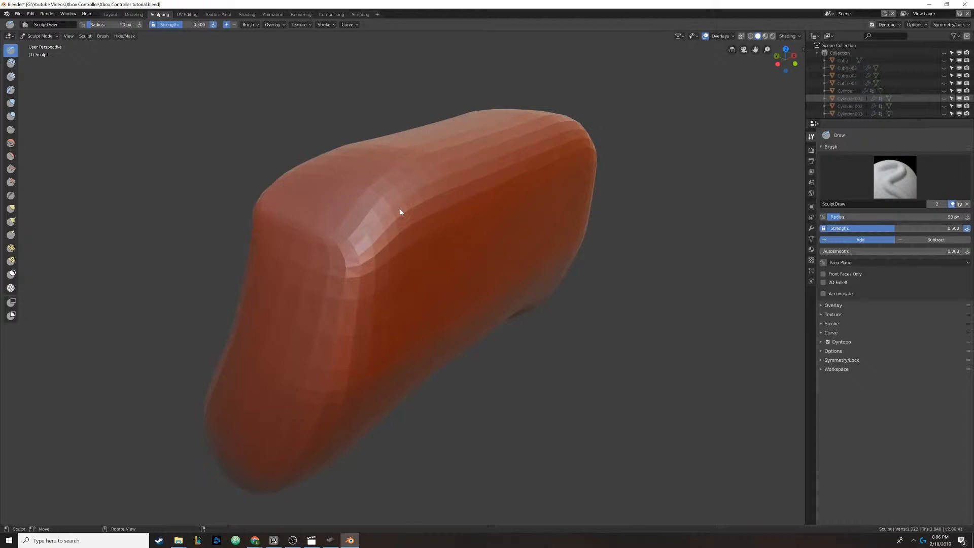
middle_click_drag(441, 174, 437, 176)
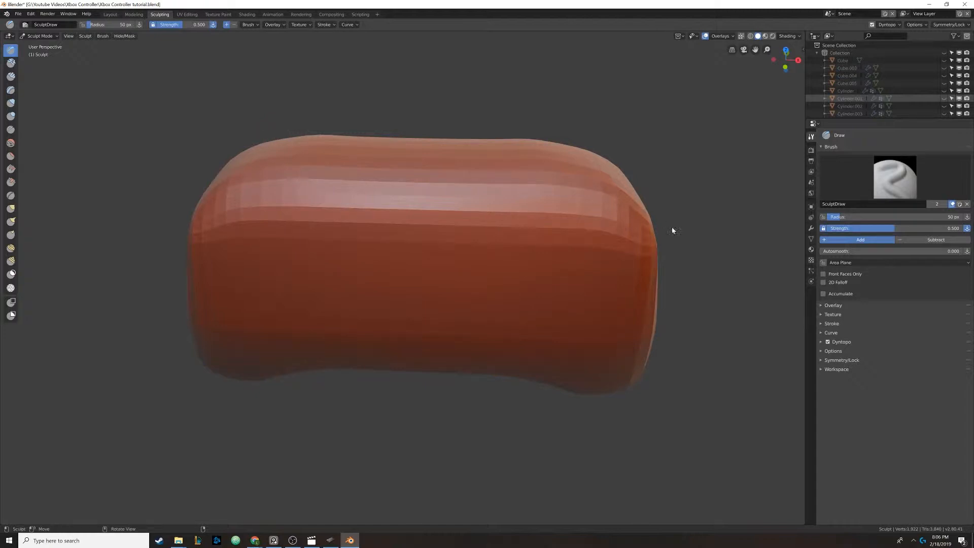
middle_click_drag(436, 163, 453, 207)
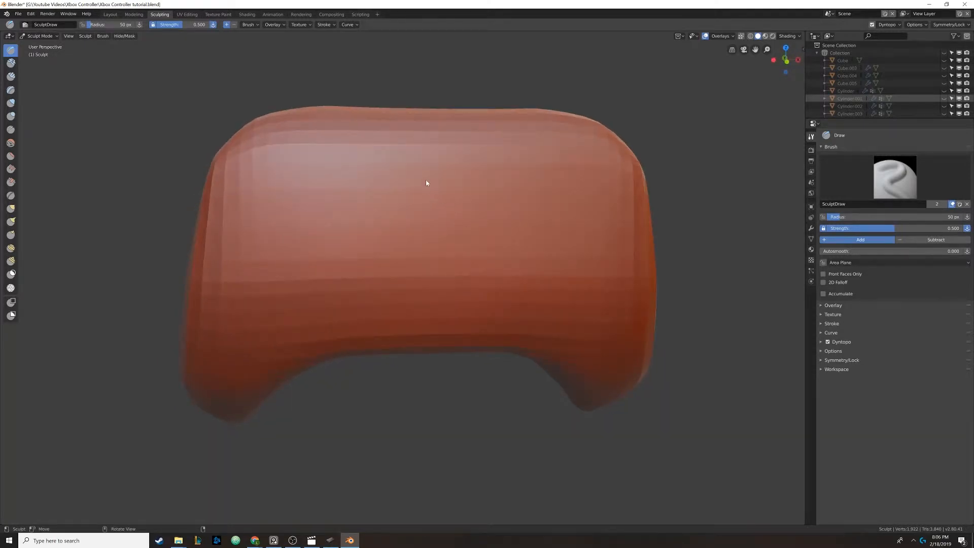
scroll(420, 182, "down", 3)
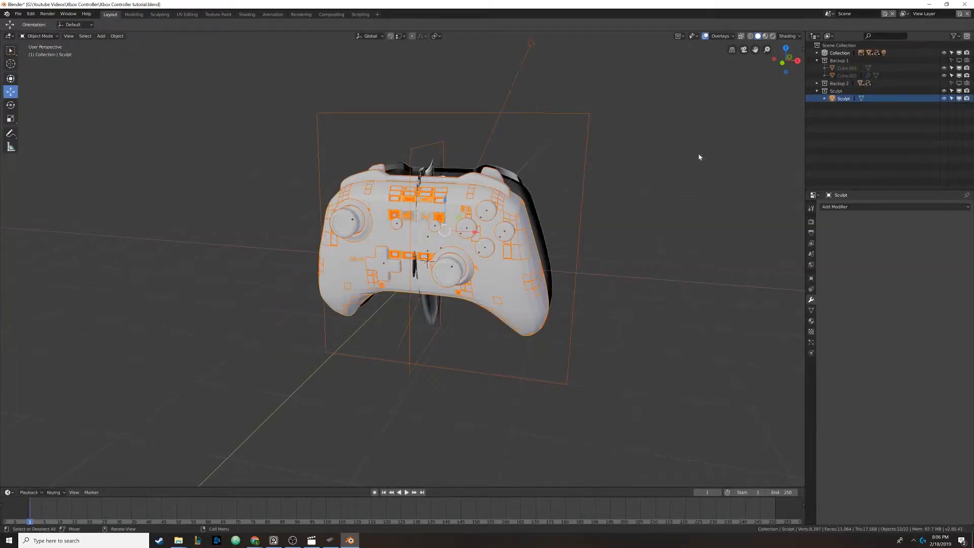
- Isolate the Sculpt copy together with the front reference image in the Layout workspace, and return to the Sculpting workspace with the copy active
left_click(841, 99)
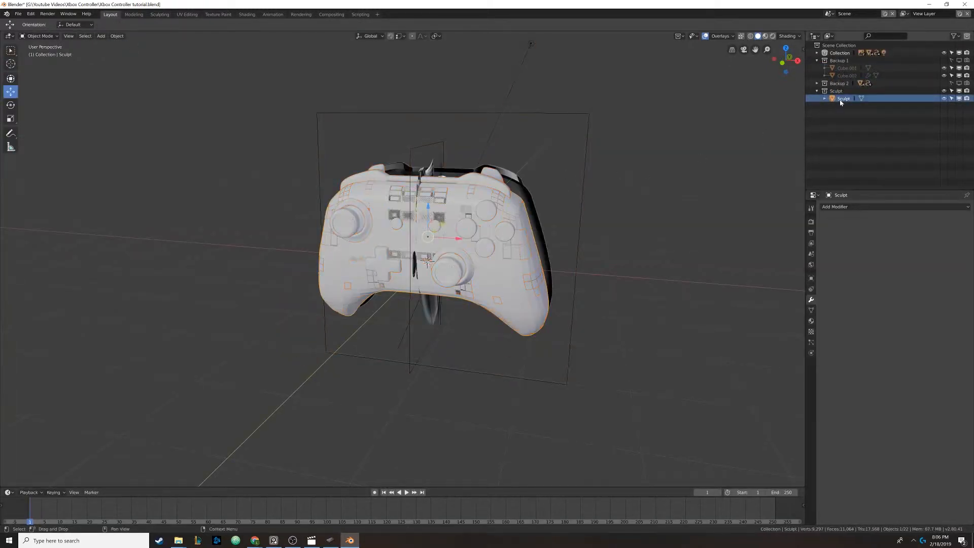
left_click(512, 178, "shift")
key("shift+h")
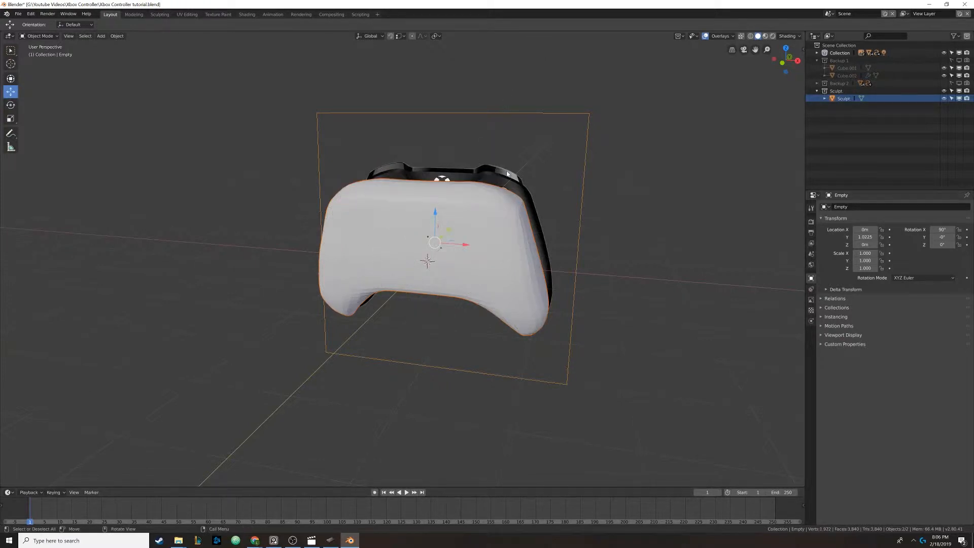
left_click(358, 198)
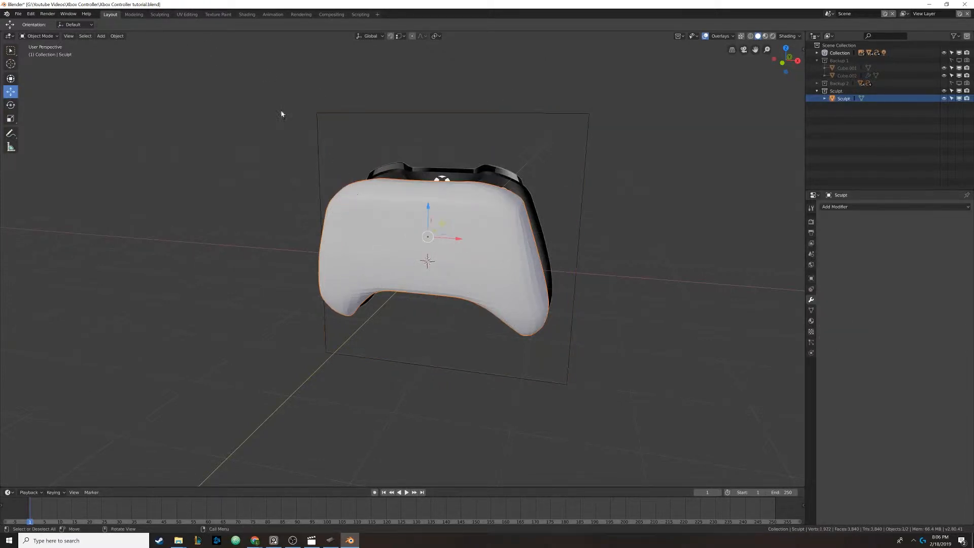
left_click(160, 14)
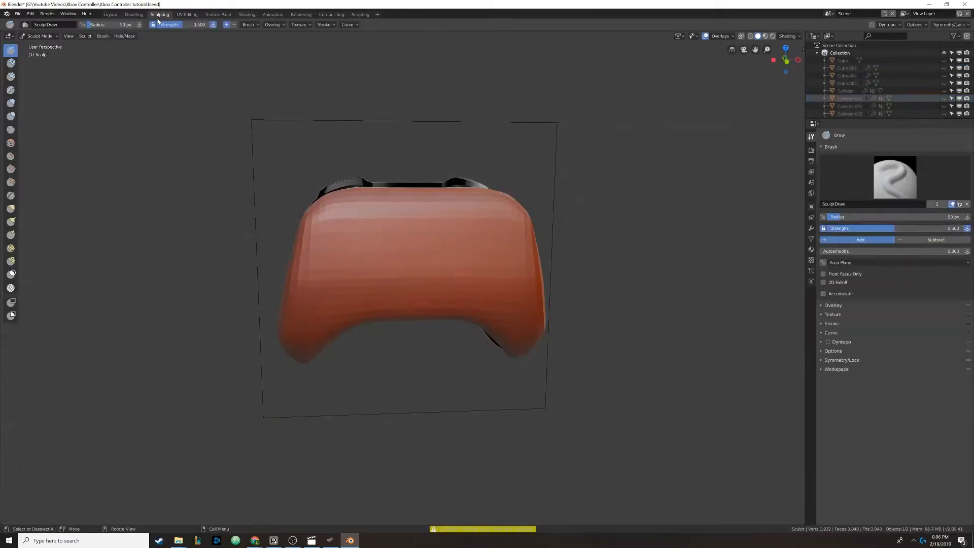
middle_click_drag(394, 202, 392, 206)
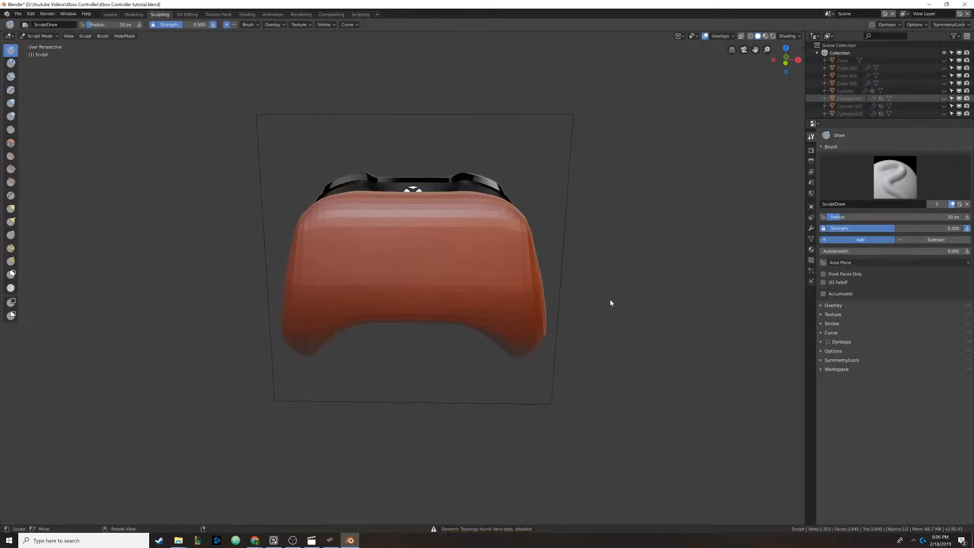
- Enable Dyntopo again and show the body in front view with wireframe shading over the controller reference image
right_click(827, 346)
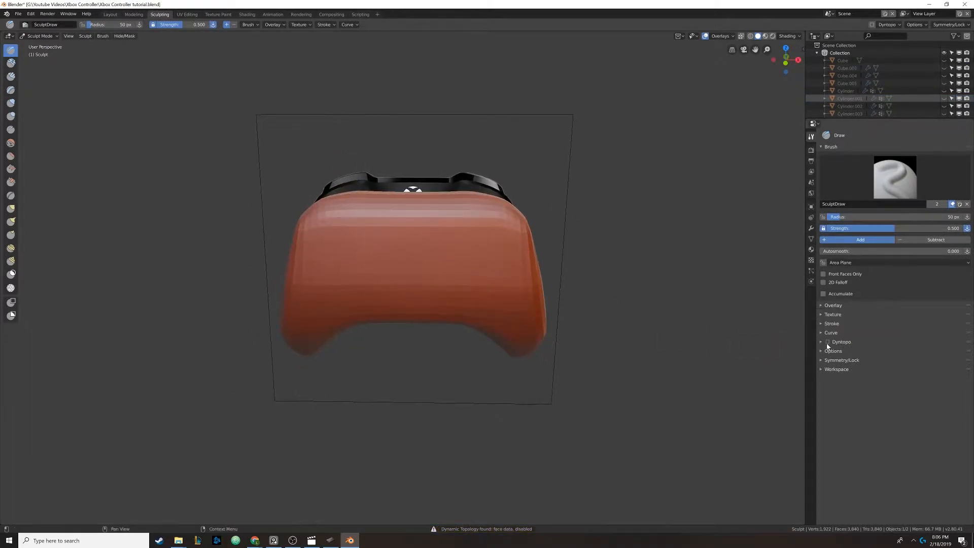
left_click(827, 342)
left_click(827, 343)
key("KP_1")
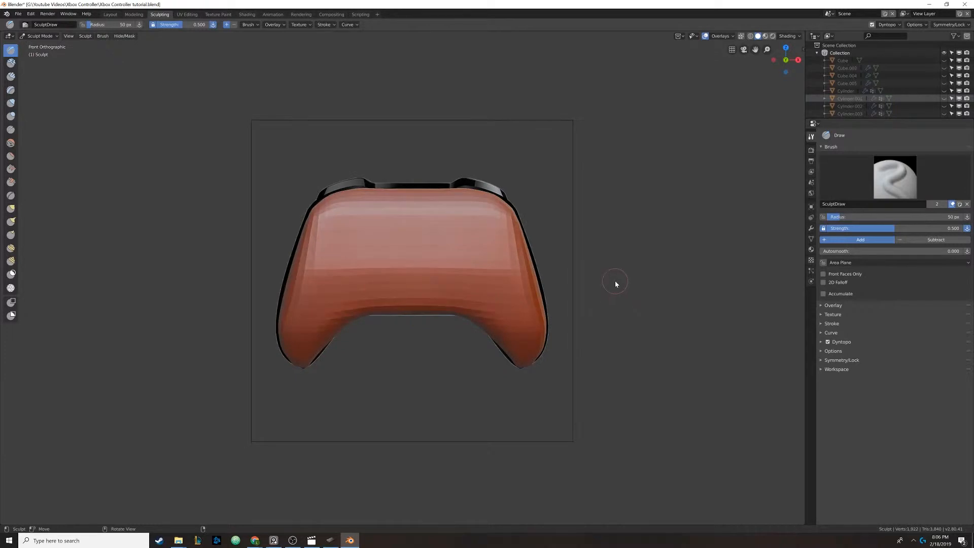
key("z")
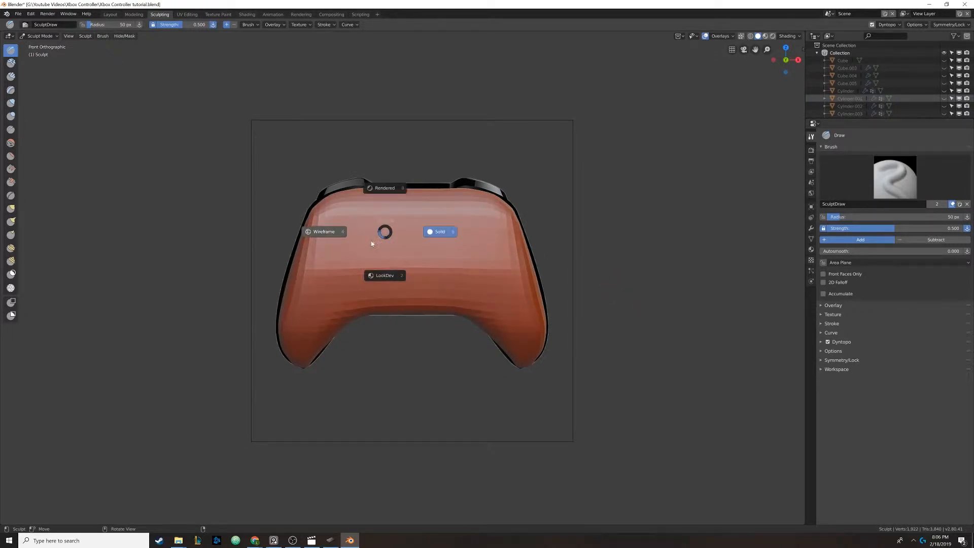
left_click(329, 231)
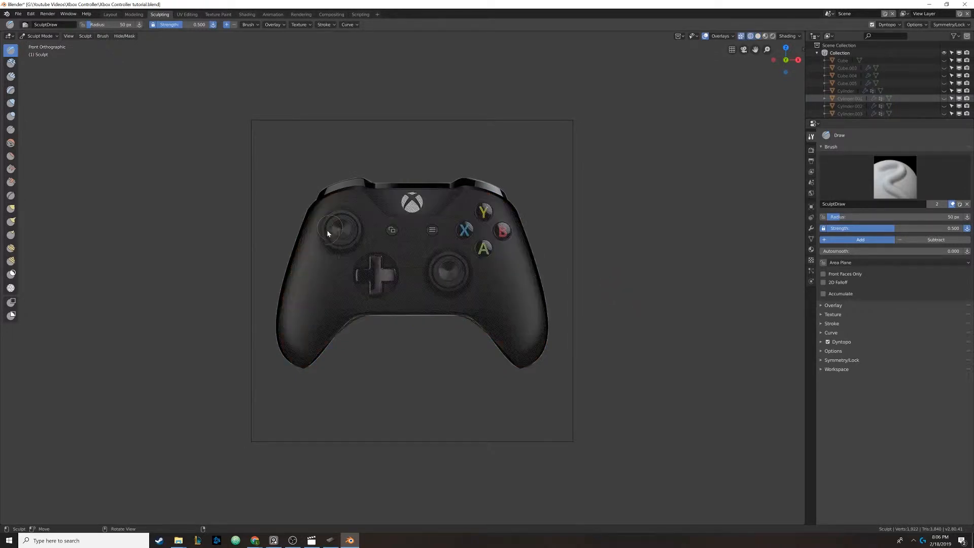
- Flatten a first stroke across the logo panel area, following the reference image in wireframe, and return to solid shading
left_click(10, 157)
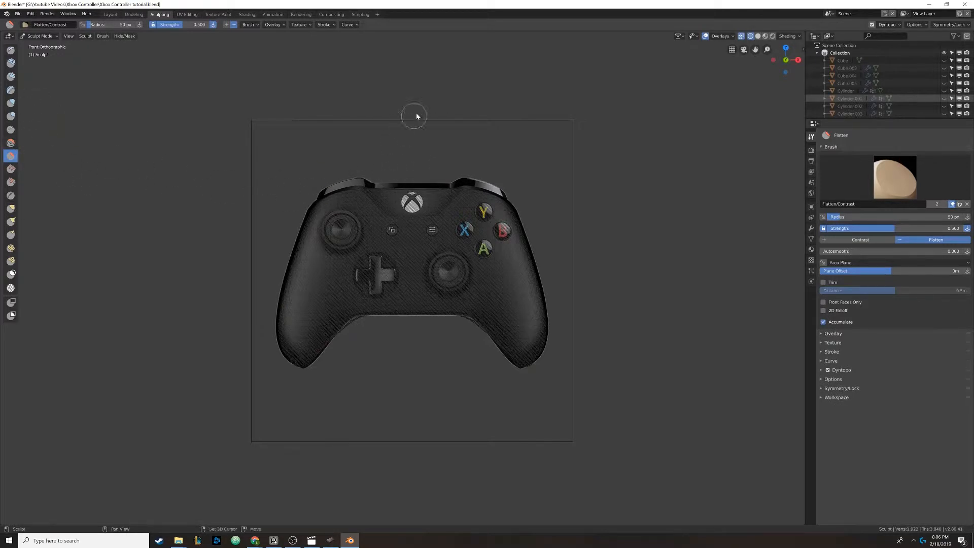
middle_click_drag(369, 186, 373, 199, "shift")
scroll(399, 211, "up", 4)
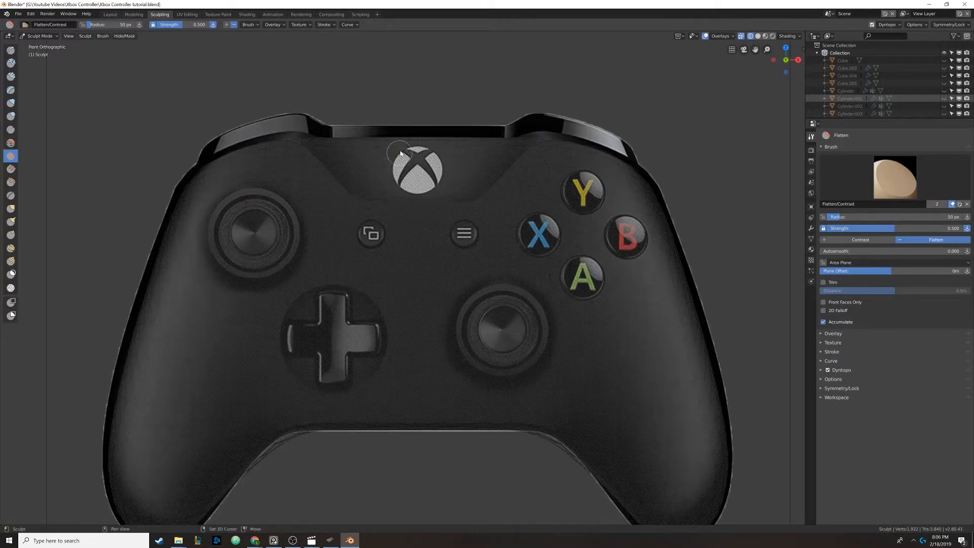
middle_click_drag(401, 153, 405, 216, "shift")
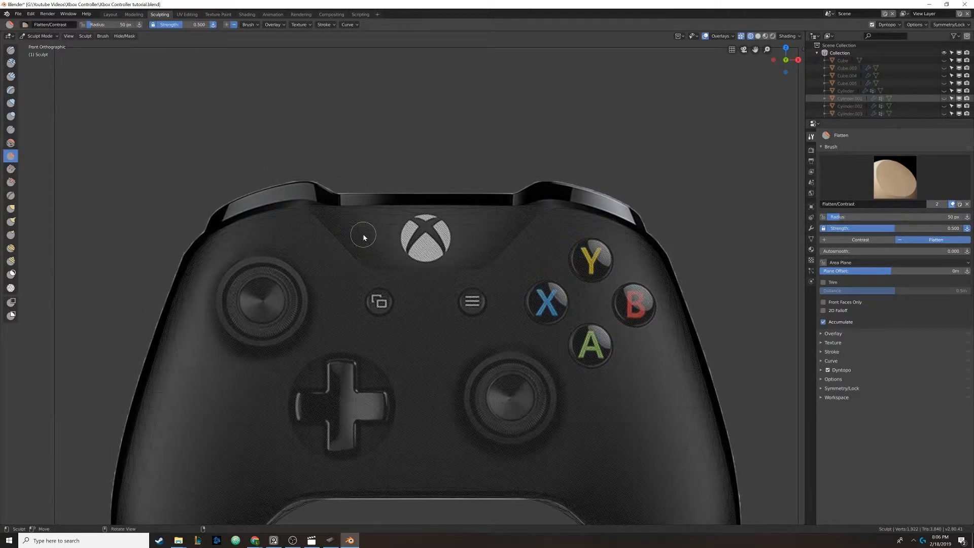
key("z")
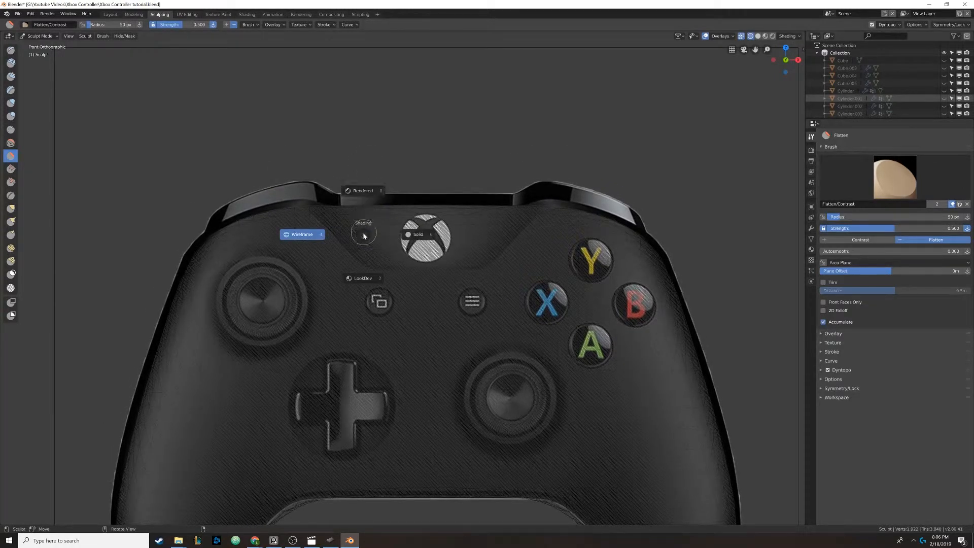
left_click(318, 234)
mouse_move(343, 217)
left_mouse_down()
mouse_move(379, 254)
mouse_move(428, 263)
mouse_move(496, 231)
mouse_move(416, 223)
left_mouse_up()
key("z")
left_click(475, 225)
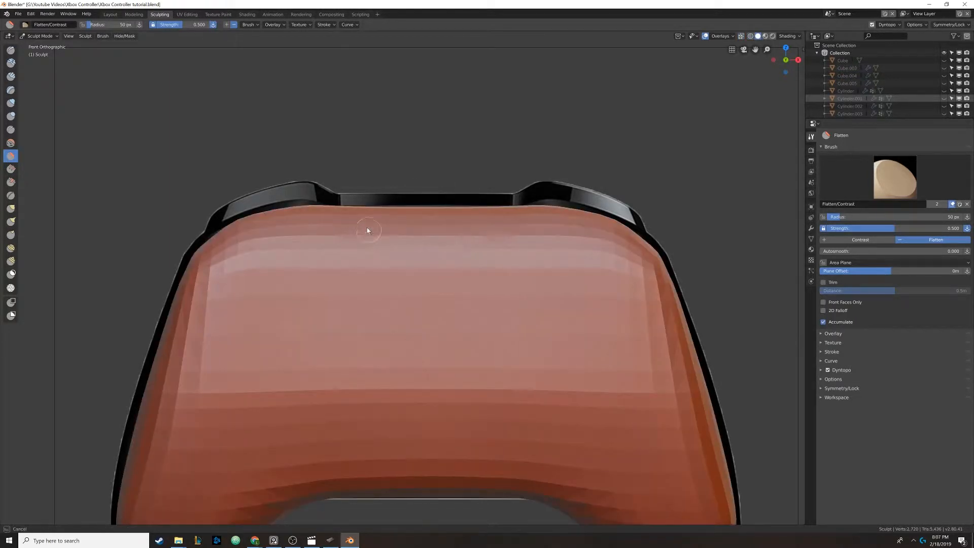
- Raise the Flatten brush strength to 1.000 and flatten the logo panel area at the body's upper centre, undoing the stray strokes on the sides
left_click_drag(367, 243, 355, 225)
left_click_drag(196, 24, 220, 38)
mouse_move(364, 237)
left_mouse_down()
mouse_move(443, 248)
mouse_move(411, 238)
left_mouse_up()
mouse_move(477, 235)
left_mouse_down()
mouse_move(498, 215)
mouse_move(414, 247)
mouse_move(431, 220)
mouse_move(467, 240)
mouse_move(509, 211)
mouse_move(452, 230)
left_mouse_up()
mouse_move(381, 220)
left_mouse_down()
mouse_move(424, 233)
mouse_move(489, 227)
left_mouse_up()
left_click_drag(389, 238, 494, 223)
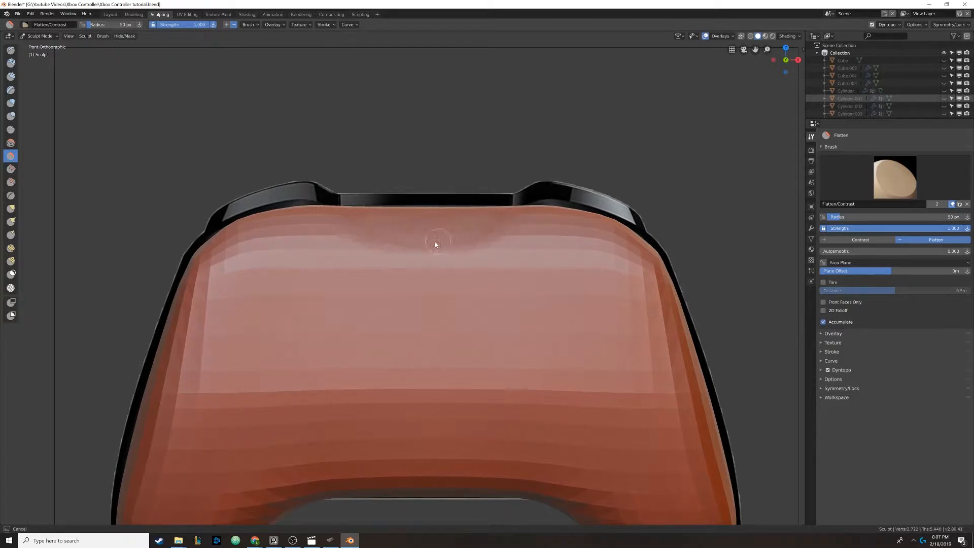
left_click_drag(347, 220, 426, 238)
left_click_drag(619, 334, 669, 352)
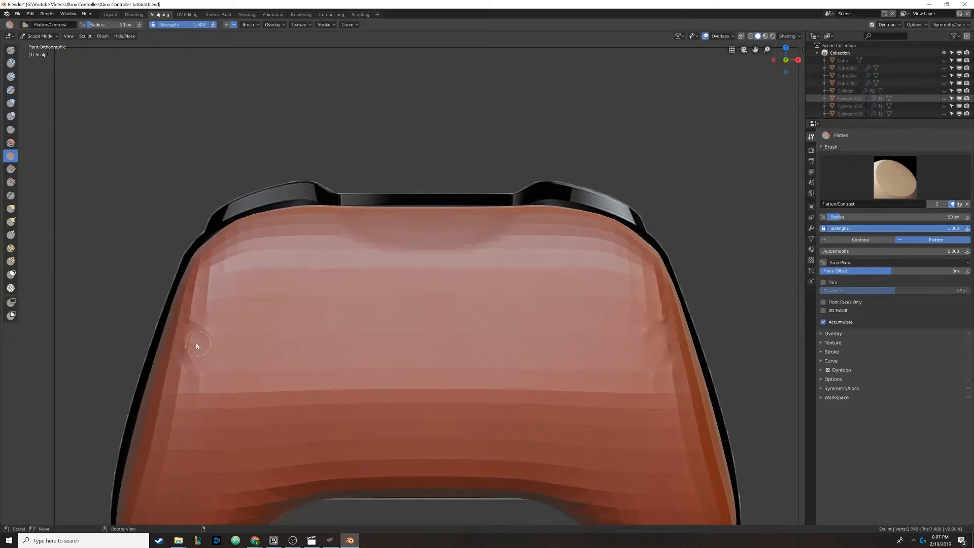
key("ctrl+z")
- Set the Flatten brush radius to 86 px and flatten the logo panel area at the body's upper centre with broad strokes
mouse_move(459, 223)
left_mouse_down()
mouse_move(442, 232)
mouse_move(468, 230)
mouse_move(517, 153)
left_mouse_up()
mouse_move(518, 152)
middle_mouse_down()
mouse_move(476, 168)
mouse_move(525, 178)
middle_mouse_up()
middle_click_drag(483, 253, 506, 219)
key("f")
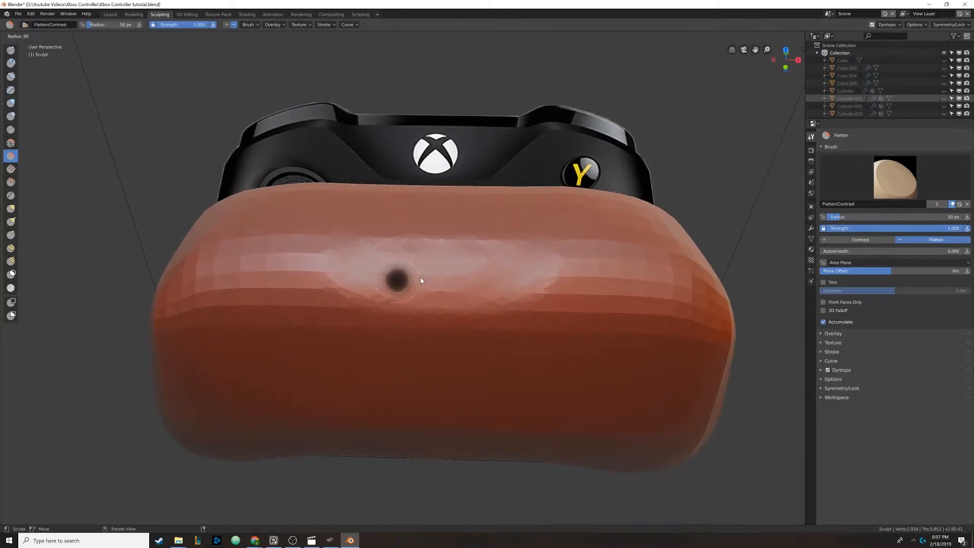
left_click(422, 277)
key("f")
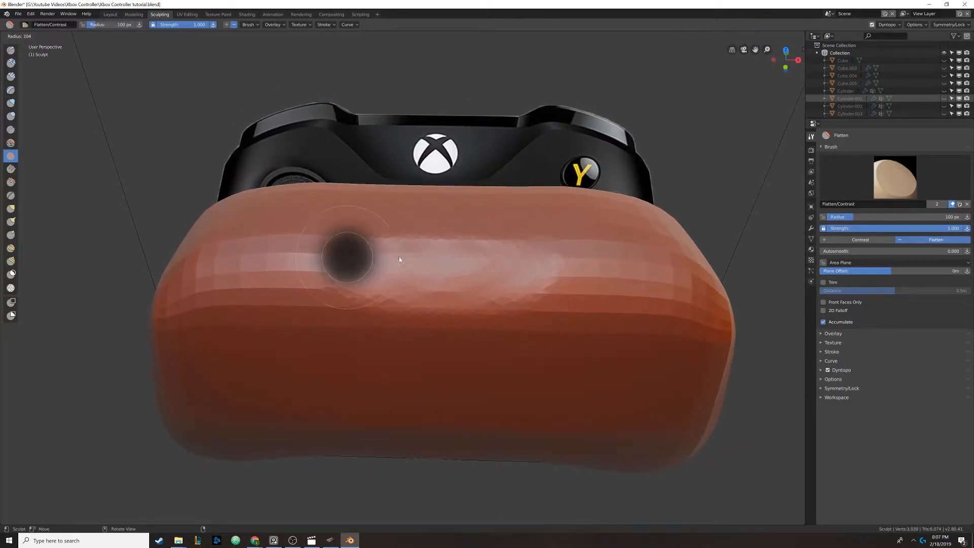
left_click(373, 259)
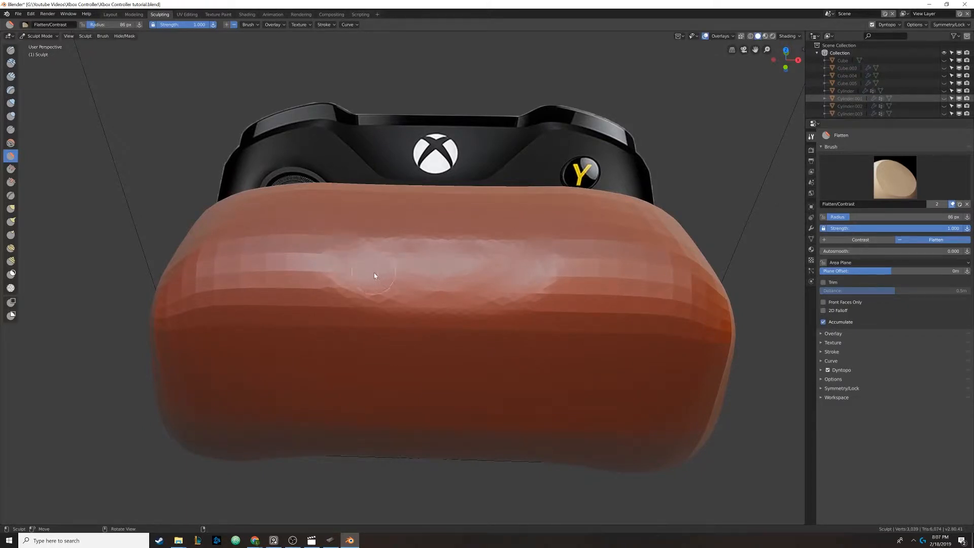
mouse_move(374, 275)
left_mouse_down()
mouse_move(495, 287)
mouse_move(445, 265)
mouse_move(441, 287)
mouse_move(470, 274)
mouse_move(503, 283)
mouse_move(461, 276)
left_mouse_up()
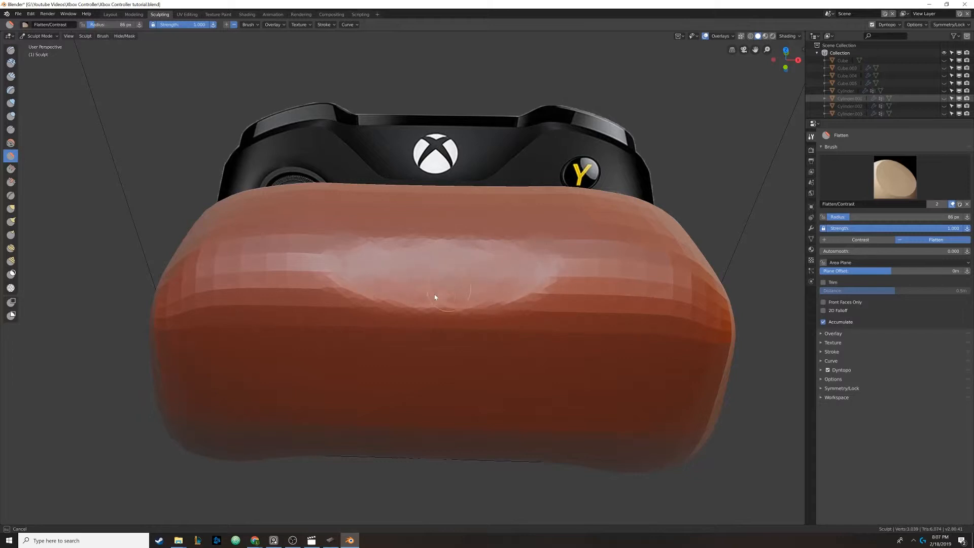
mouse_move(346, 280)
left_mouse_down()
mouse_move(337, 272)
mouse_move(374, 263)
mouse_move(389, 280)
mouse_move(441, 285)
left_mouse_up()
- Even out the lower edge and both ends of the logo panel with further Flatten strokes
mouse_move(441, 283)
middle_mouse_down()
mouse_move(400, 248)
mouse_move(458, 263)
mouse_move(439, 289)
middle_mouse_up()
mouse_move(362, 269)
left_mouse_down()
mouse_move(463, 277)
mouse_move(467, 290)
mouse_move(446, 294)
mouse_move(386, 287)
mouse_move(422, 297)
left_mouse_up()
left_click_drag(381, 290, 381, 297)
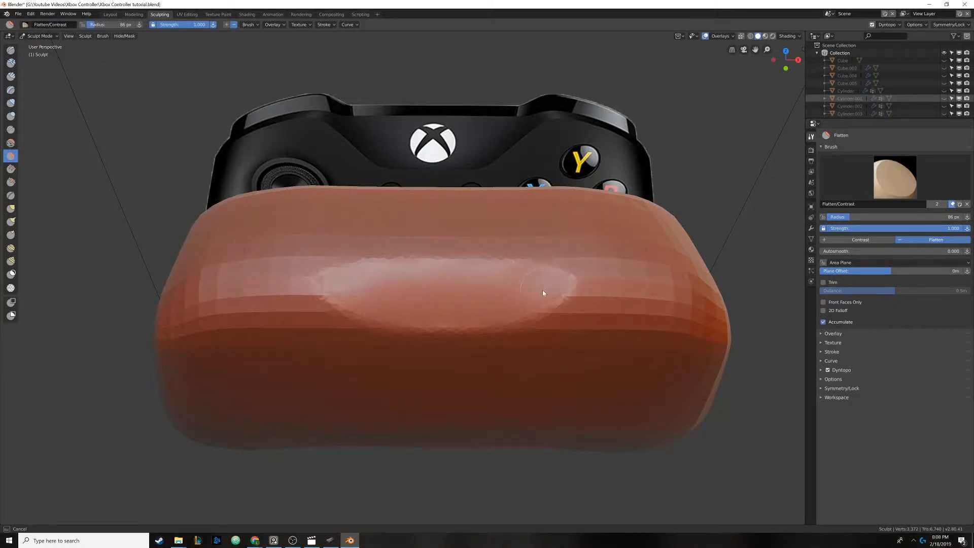
left_click_drag(467, 318, 435, 267)
mouse_move(435, 267)
middle_mouse_down()
mouse_move(390, 246)
mouse_move(406, 250)
mouse_move(463, 230)
mouse_move(451, 239)
mouse_move(463, 252)
mouse_move(470, 232)
mouse_move(457, 248)
middle_mouse_up()
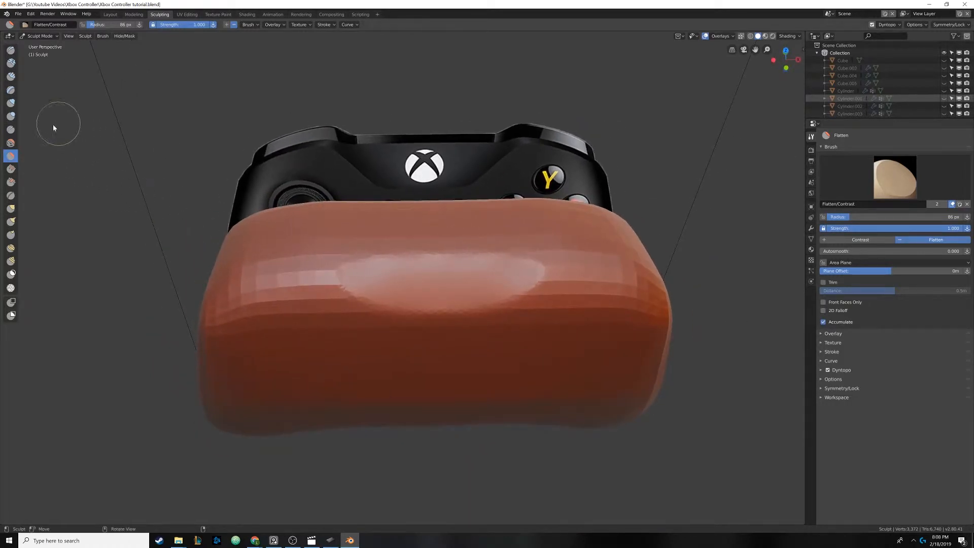
- Build up the body beside the logo panel's left end with Clay Strips at radius 149 px and strength 0.298
left_click(11, 143)
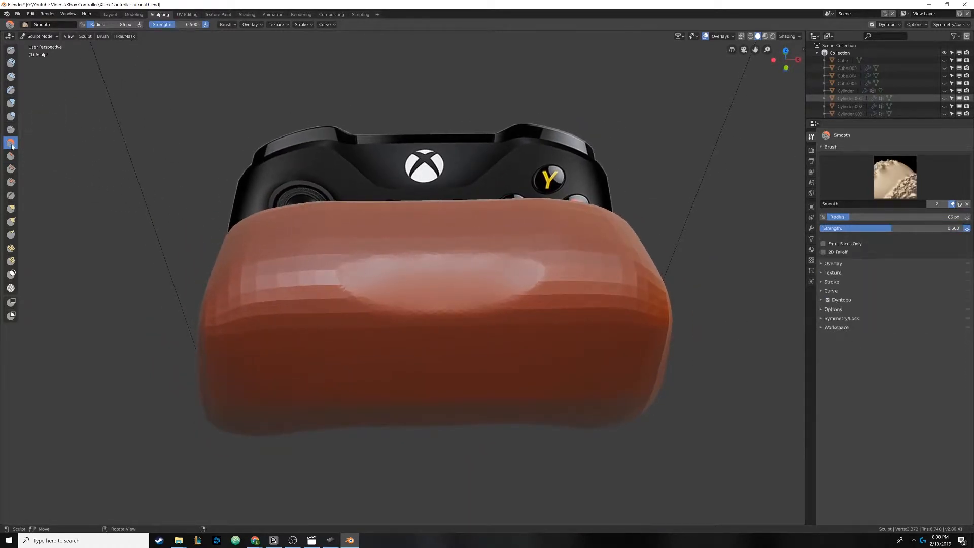
left_click(11, 76)
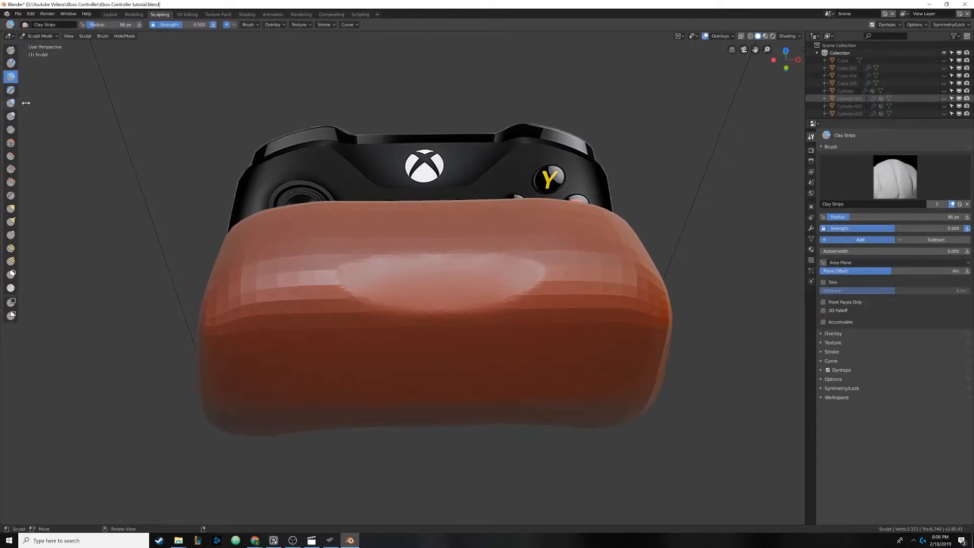
key("f")
left_click(400, 262)
left_click_drag(172, 26, 168, 26)
mouse_move(378, 251)
middle_mouse_down()
mouse_move(405, 207)
mouse_move(371, 251)
middle_mouse_up()
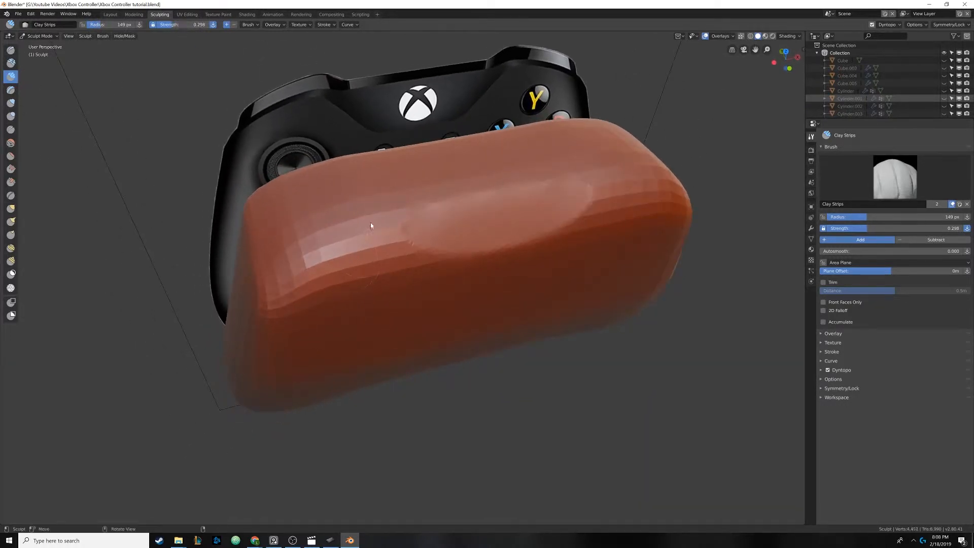
left_click_drag(370, 225, 356, 263)
left_click_drag(449, 185, 439, 184)
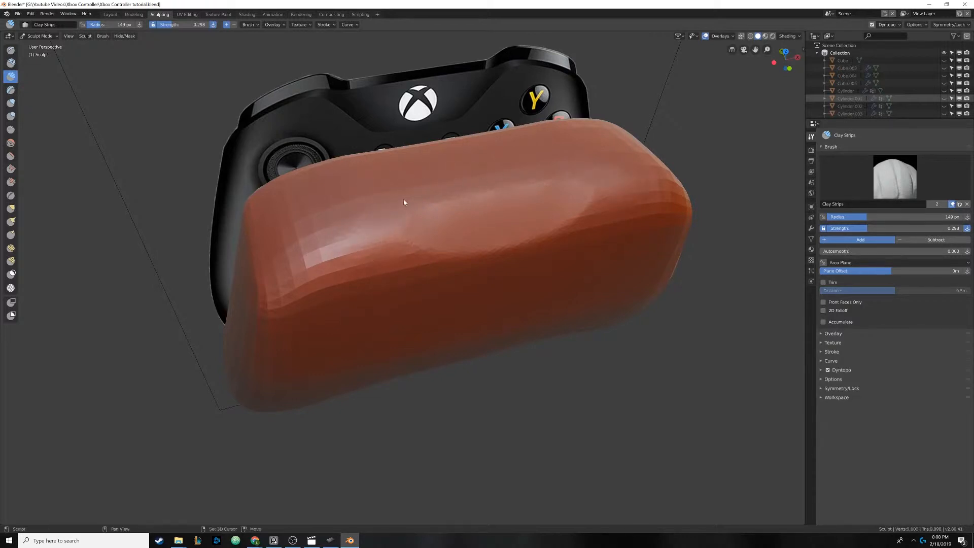
- Build up the surface around the logo panel's lower edge and right end with Clay Strips, smoothing the transition below the panel
middle_click_drag(547, 169, 522, 221)
mouse_move(521, 221)
left_mouse_down()
mouse_move(539, 235)
mouse_move(499, 245)
mouse_move(523, 238)
left_mouse_up()
middle_click_drag(520, 240, 569, 241)
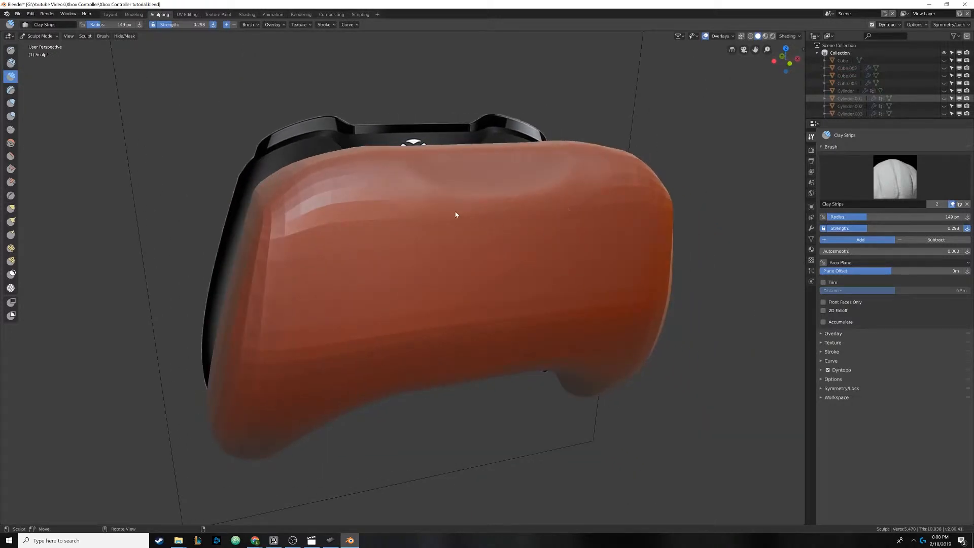
mouse_move(457, 214)
left_mouse_down("shift")
mouse_move(504, 228)
mouse_move(389, 187)
left_mouse_up("shift")
mouse_move(399, 203)
middle_mouse_down()
mouse_move(459, 207)
mouse_move(463, 233)
mouse_move(383, 288)
middle_mouse_up()
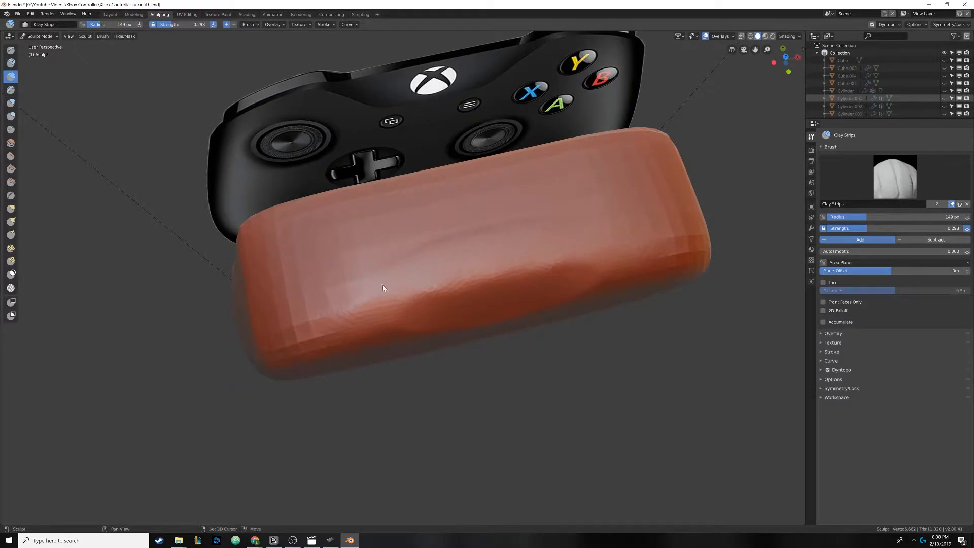
mouse_move(532, 232)
middle_mouse_down()
mouse_move(468, 206)
mouse_move(483, 213)
middle_mouse_up()
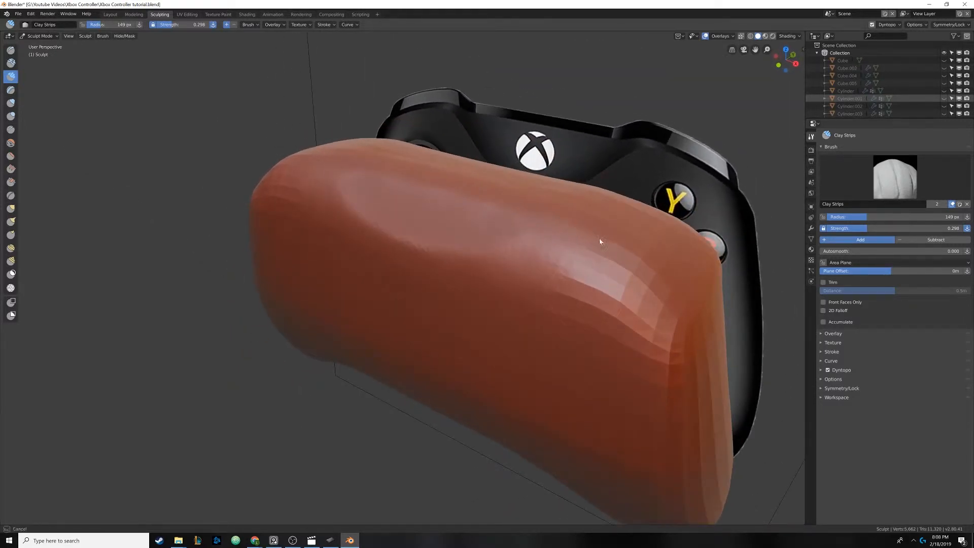
left_click_drag(599, 241, 586, 281)
left_click_drag(583, 326, 602, 273)
mouse_move(337, 231)
middle_mouse_down()
mouse_move(436, 236)
mouse_move(396, 224)
mouse_move(369, 242)
mouse_move(369, 251)
mouse_move(402, 256)
mouse_move(411, 233)
mouse_move(366, 240)
middle_mouse_up()
- Flatten the built-up logo panel again with the Flatten brush at radius 149 px, sharpening its curved outline
left_click(11, 155)
mouse_move(366, 239)
left_mouse_down()
mouse_move(373, 230)
mouse_move(446, 234)
mouse_move(462, 251)
mouse_move(426, 239)
mouse_move(445, 230)
mouse_move(457, 244)
mouse_move(395, 240)
left_mouse_up()
mouse_move(395, 240)
middle_mouse_down()
mouse_move(350, 219)
mouse_move(344, 227)
mouse_move(396, 231)
mouse_move(396, 205)
mouse_move(382, 194)
middle_mouse_up()
mouse_move(382, 195)
left_mouse_down()
mouse_move(413, 192)
mouse_move(412, 213)
mouse_move(425, 202)
mouse_move(387, 180)
mouse_move(456, 184)
left_mouse_up()
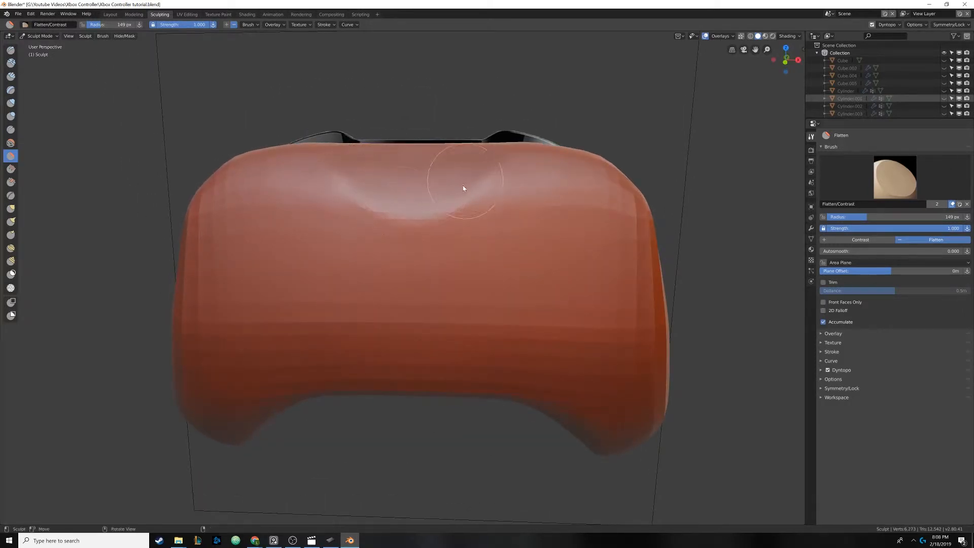
mouse_move(463, 184)
middle_mouse_down()
mouse_move(413, 191)
mouse_move(458, 200)
mouse_move(397, 197)
middle_mouse_up()
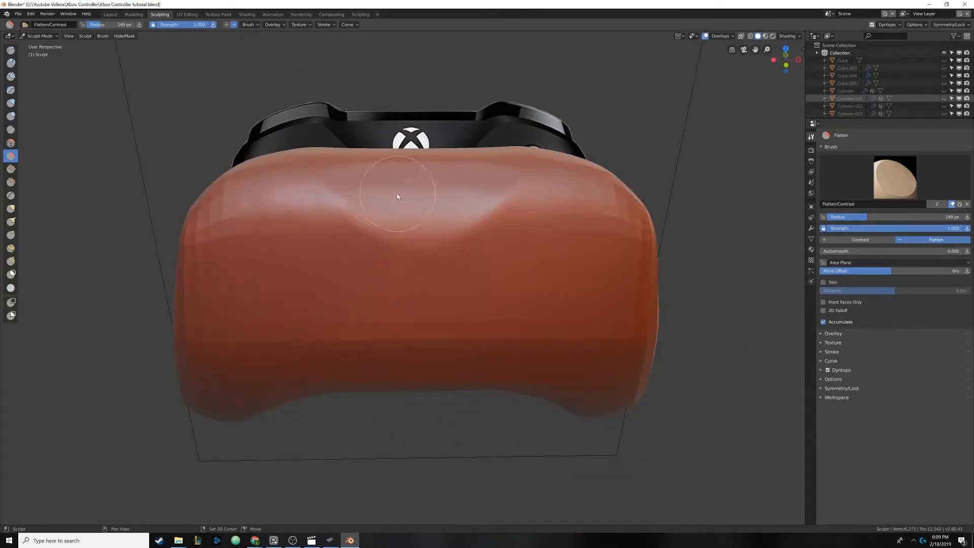
mouse_move(410, 194)
left_mouse_down()
mouse_move(374, 192)
mouse_move(421, 203)
left_mouse_up()
mouse_move(458, 197)
middle_mouse_down()
mouse_move(403, 210)
mouse_move(511, 213)
mouse_move(457, 199)
mouse_move(447, 223)
middle_mouse_up()
- Size the Flatten brush to a 191 px radius to match the D-pad circle on the front reference image, and return to solid shading
key("KP_1")
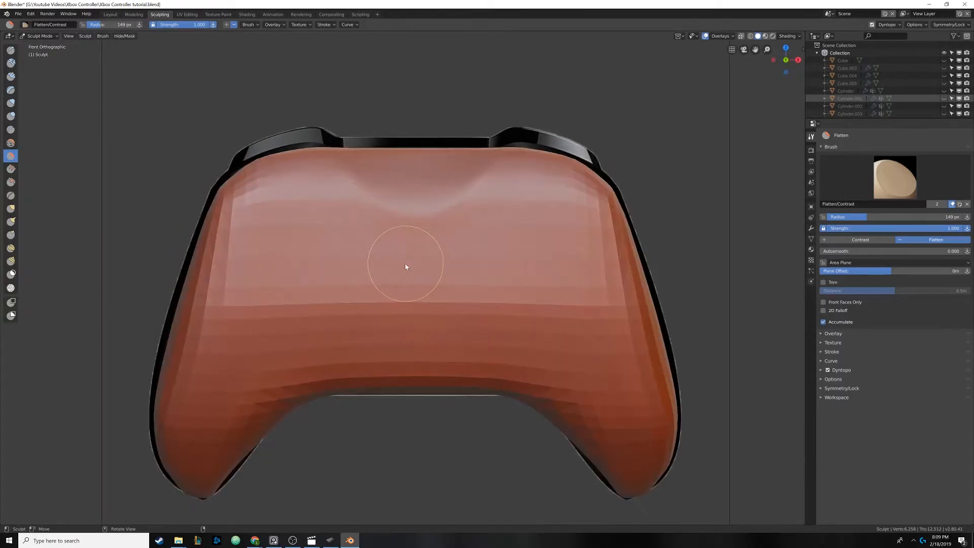
mouse_move(348, 288)
middle_mouse_down("shift")
mouse_move(384, 224)
mouse_move(393, 237)
middle_mouse_up("shift")
key("z")
left_click(254, 230)
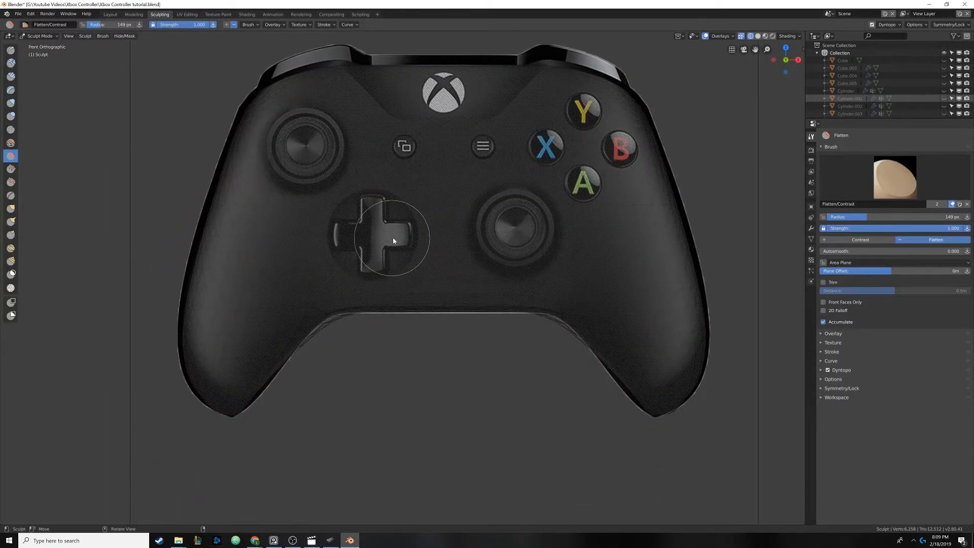
key("f")
left_click(378, 234)
key("f")
left_click(379, 232)
key("z")
left_click(406, 238)
- Flatten the D-pad area over the wireframe reference, undoing the first stroke and showing the symmetry settings, and finish in solid shading
key("z")
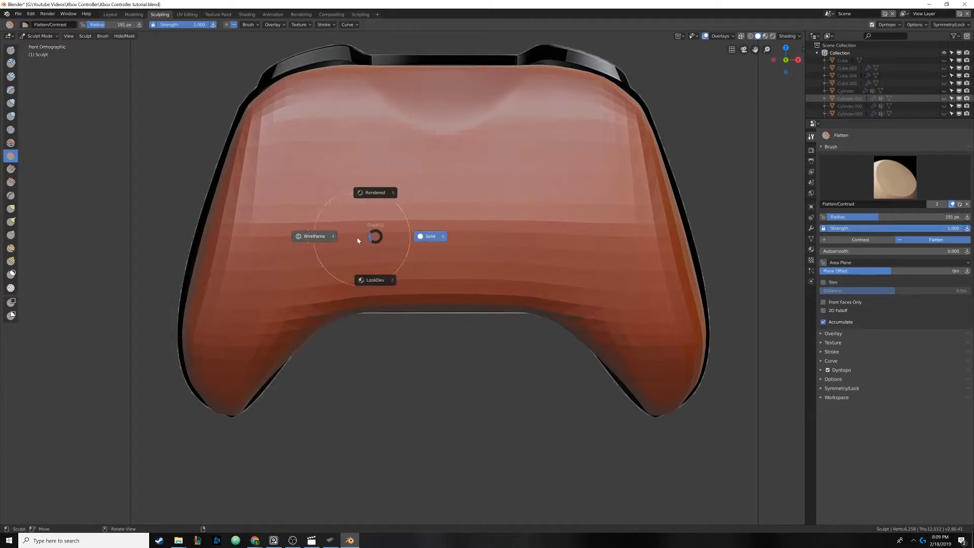
left_click(363, 239)
left_click(371, 234)
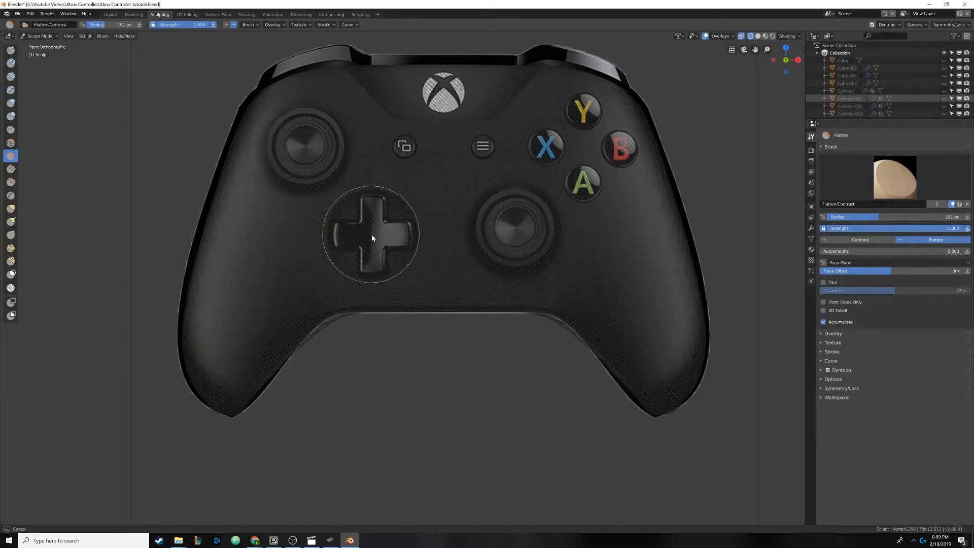
key("ctrl+z")
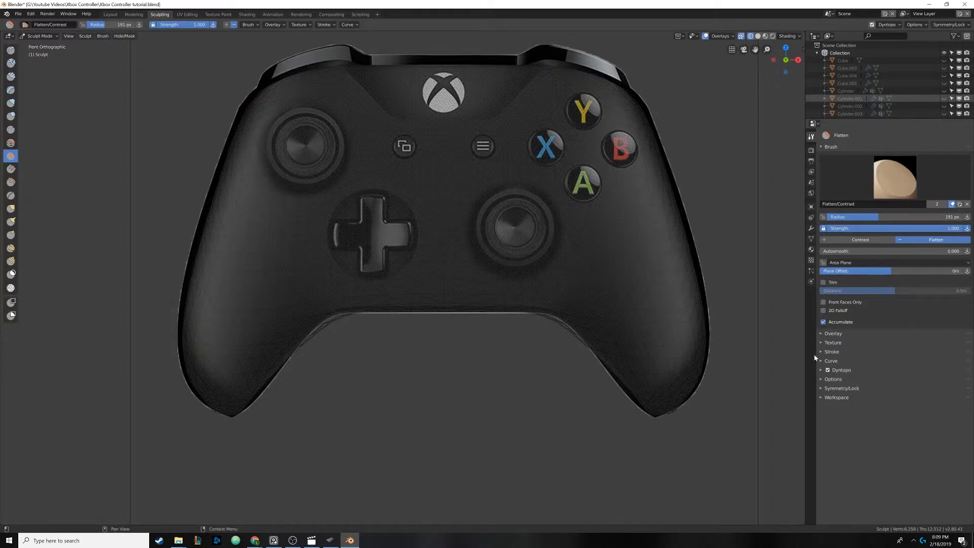
left_click(822, 389)
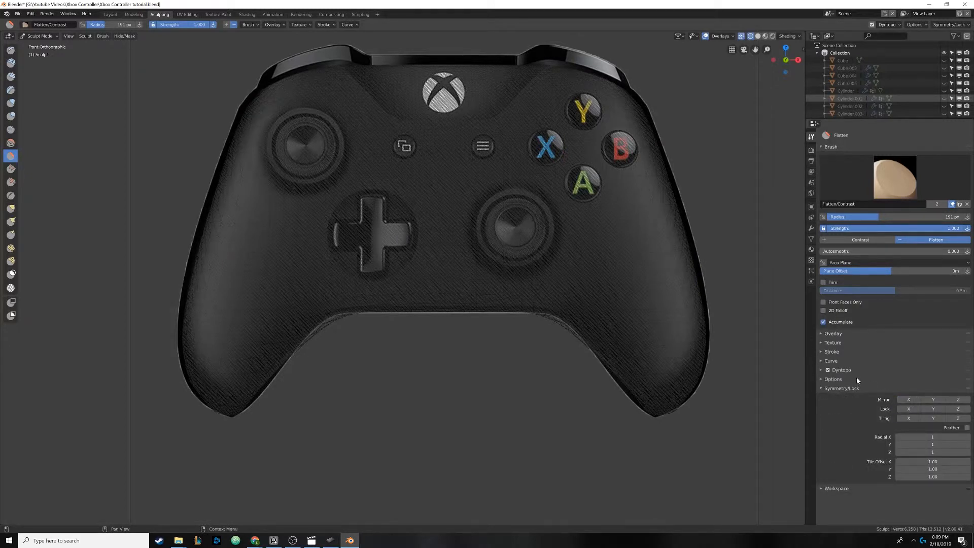
left_click_drag(373, 236, 376, 235)
key("z")
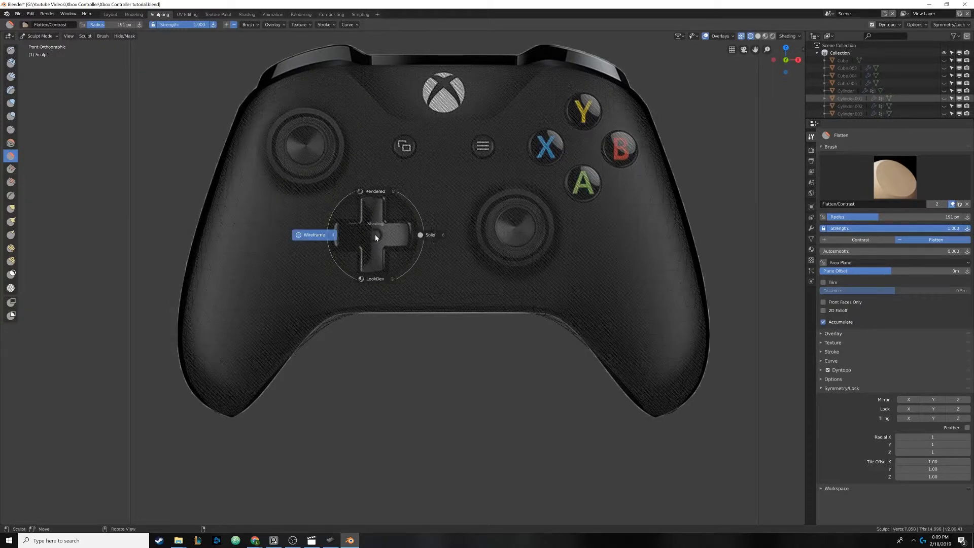
left_click(421, 235)
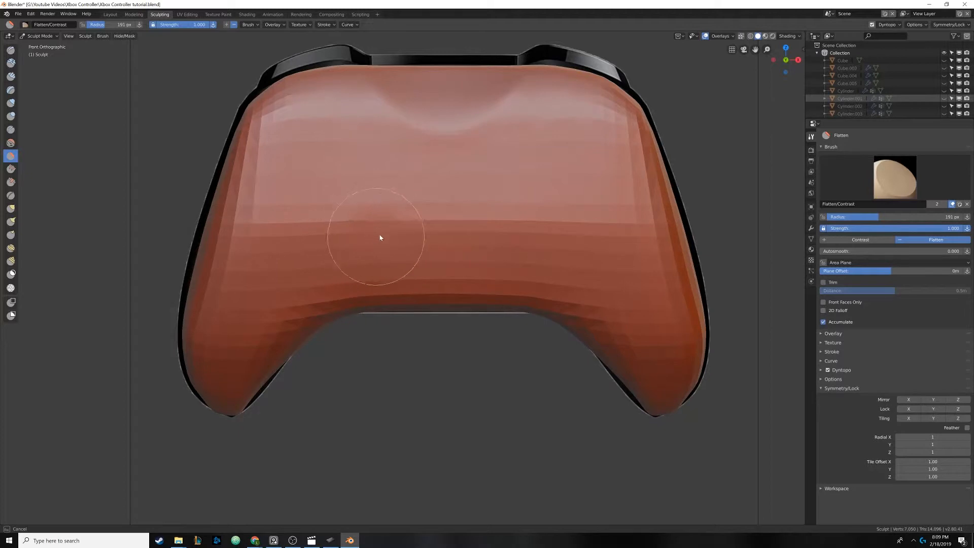
left_click_drag(380, 237, 366, 244)
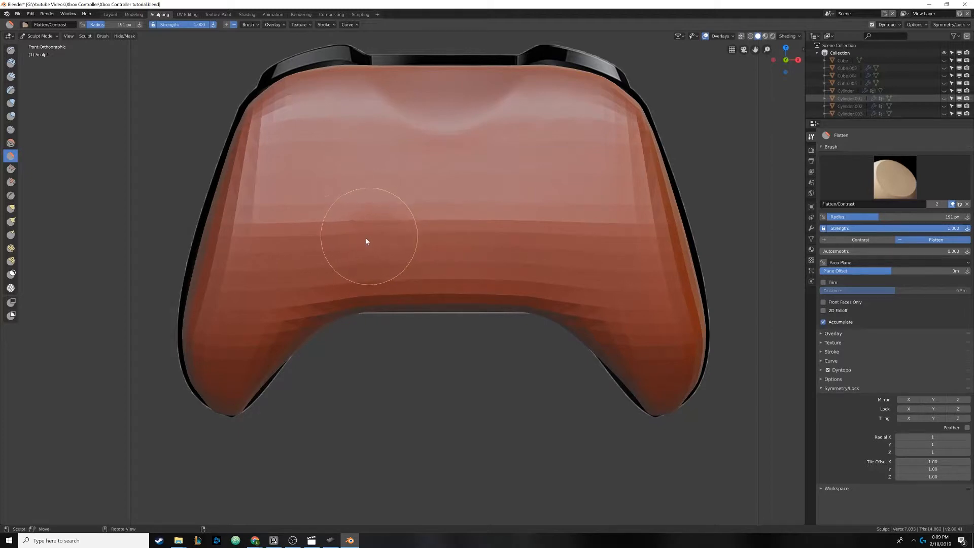
- Press a round D-pad recess into the body with the Blob brush in Subtract mode, placed over the wireframe reference, and return to solid shading
left_click(11, 116)
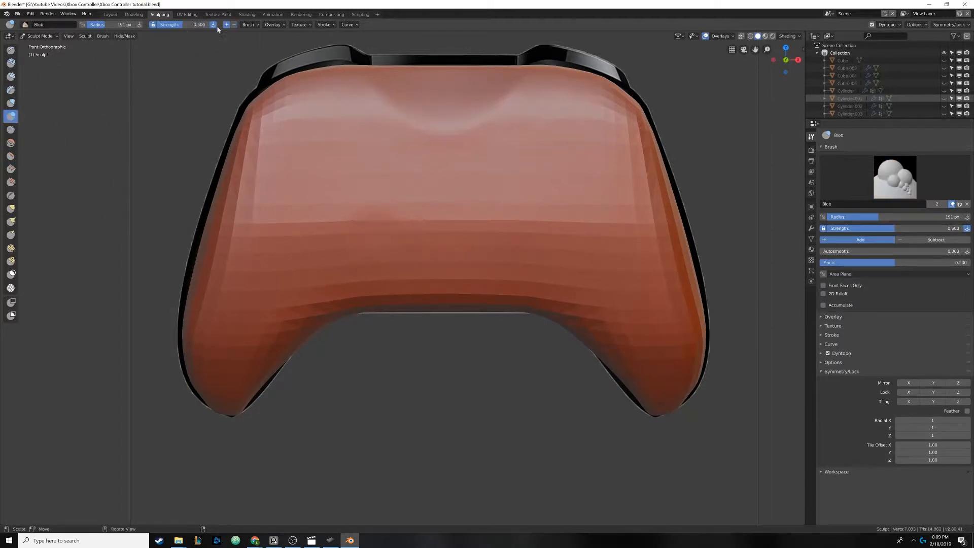
left_click(233, 25)
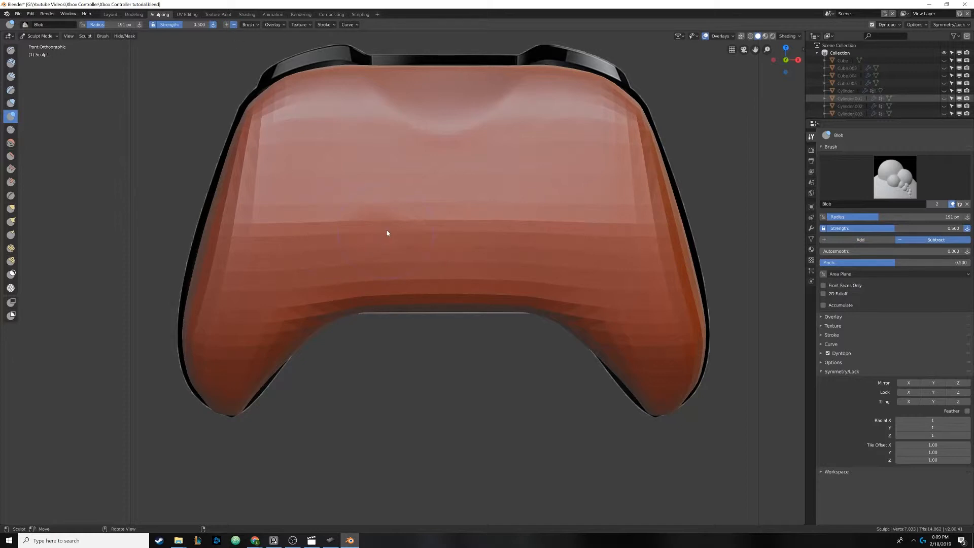
key("z")
key("z")
left_click(295, 231)
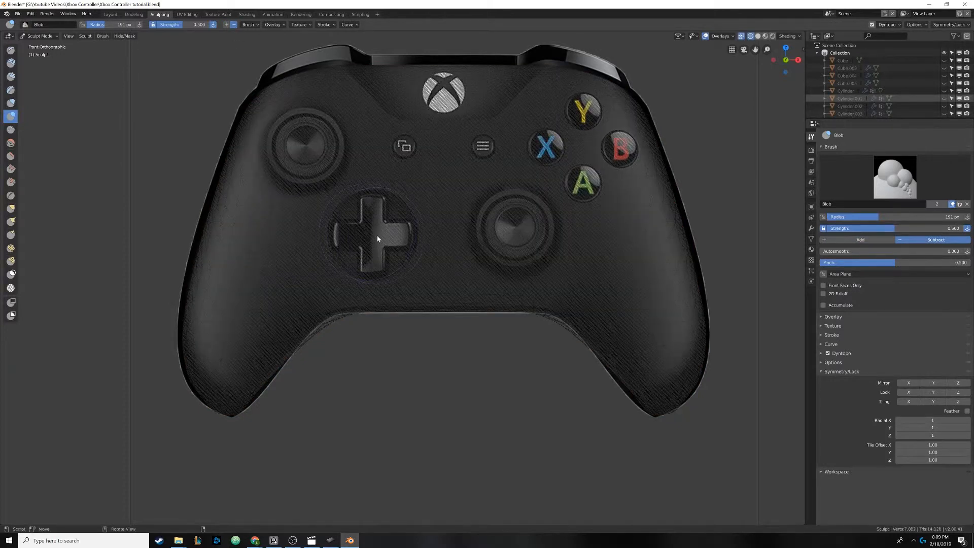
key("z")
left_click(439, 236)
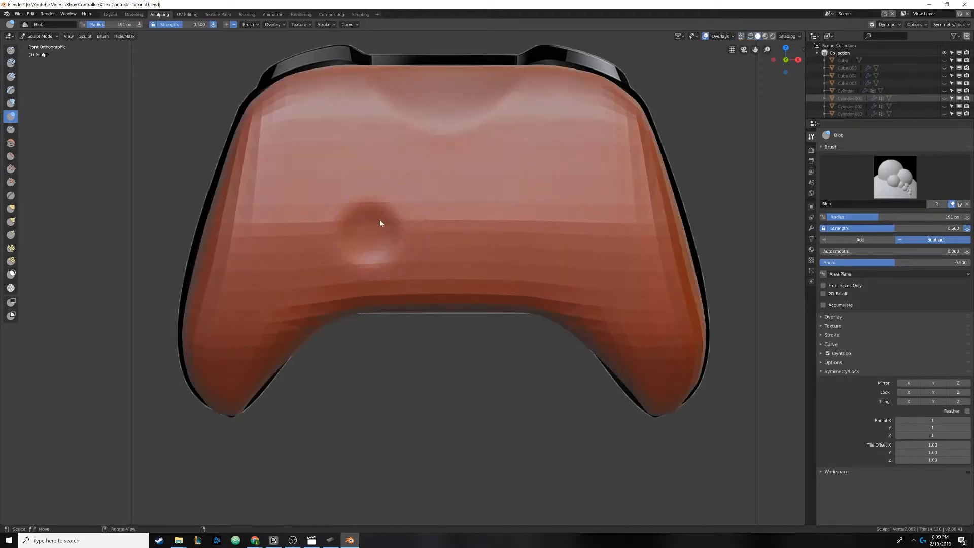
- Deepen and widen the D-pad recess with more subtracting Blob strokes
mouse_move(381, 223)
middle_mouse_down()
mouse_move(360, 223)
mouse_move(394, 220)
mouse_move(376, 230)
mouse_move(386, 231)
mouse_move(365, 230)
middle_mouse_up()
left_click_drag(364, 234, 371, 226)
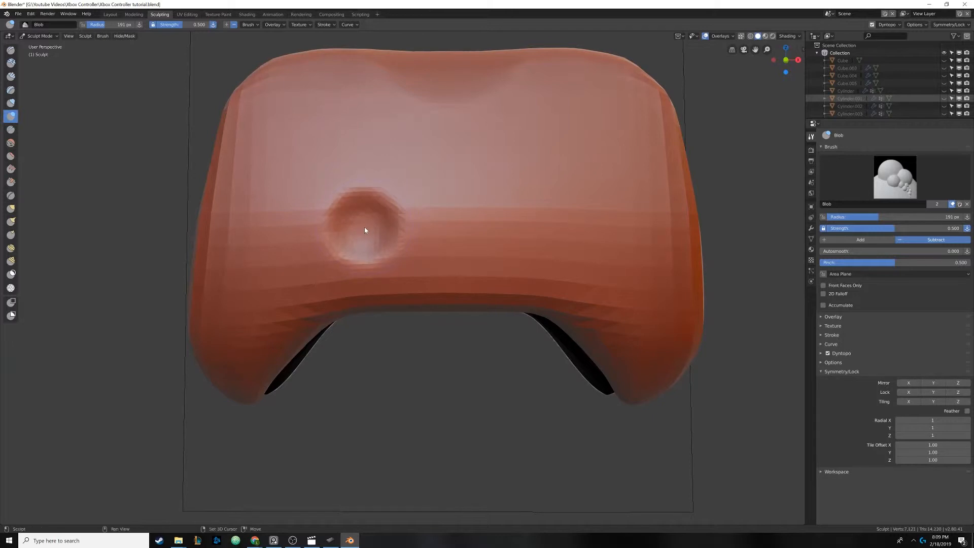
middle_click_drag(346, 233, 372, 239)
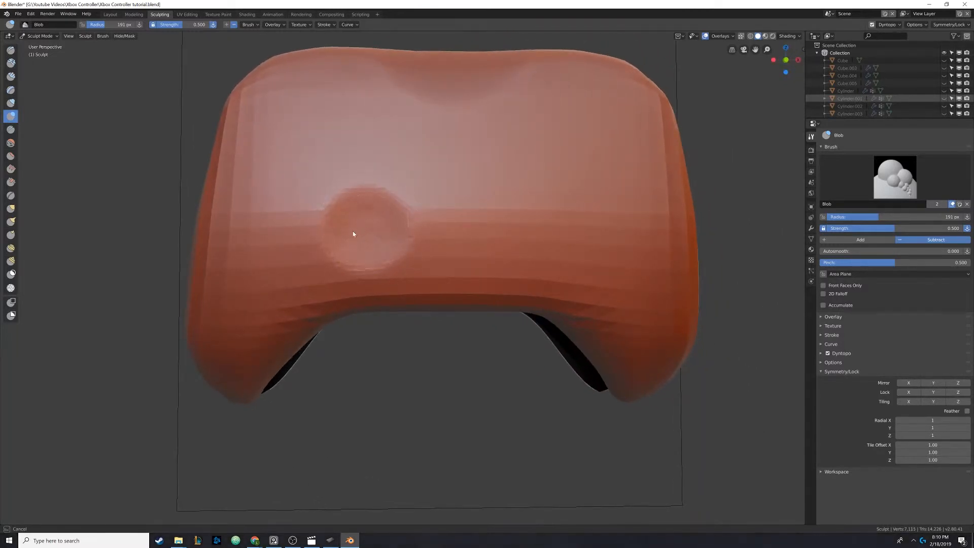
mouse_move(391, 219)
middle_mouse_down()
mouse_move(344, 237)
mouse_move(374, 226)
middle_mouse_up()
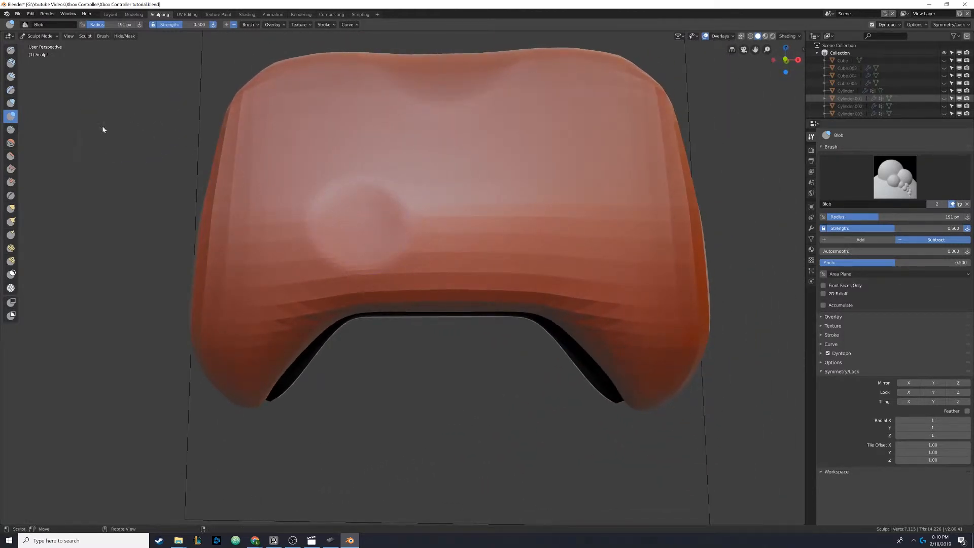
mouse_move(362, 238)
left_mouse_down()
mouse_move(359, 225)
mouse_move(346, 234)
mouse_move(381, 220)
left_mouse_up()
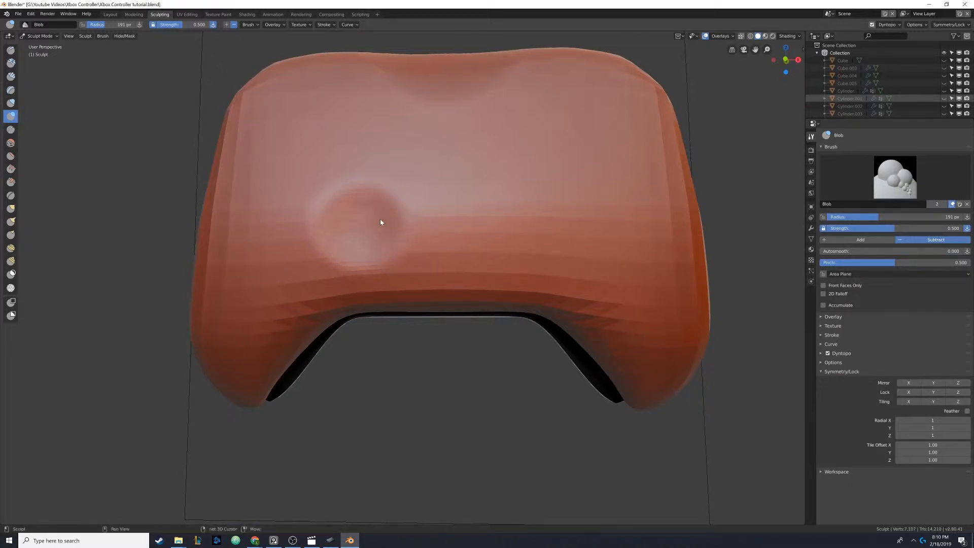
mouse_move(380, 220)
middle_mouse_down()
mouse_move(333, 231)
mouse_move(385, 223)
mouse_move(406, 233)
middle_mouse_up()
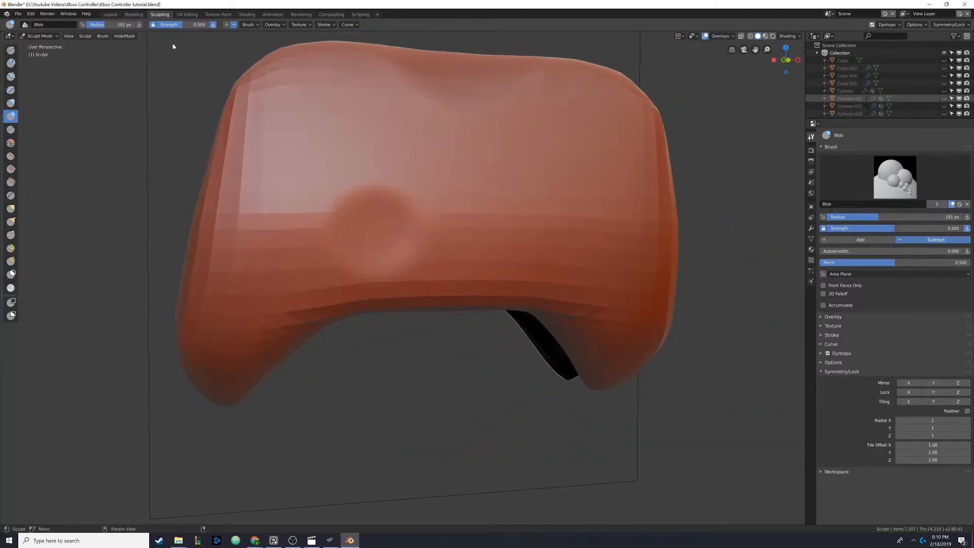
- Show the Sculpt body in the Layout workspace and set its viewport lighting to the red MatCap
left_click(111, 14)
scroll(458, 205, "up", 4)
mouse_move(441, 208)
middle_mouse_down()
mouse_move(522, 202)
mouse_move(500, 202)
middle_mouse_up()
left_click(787, 36)
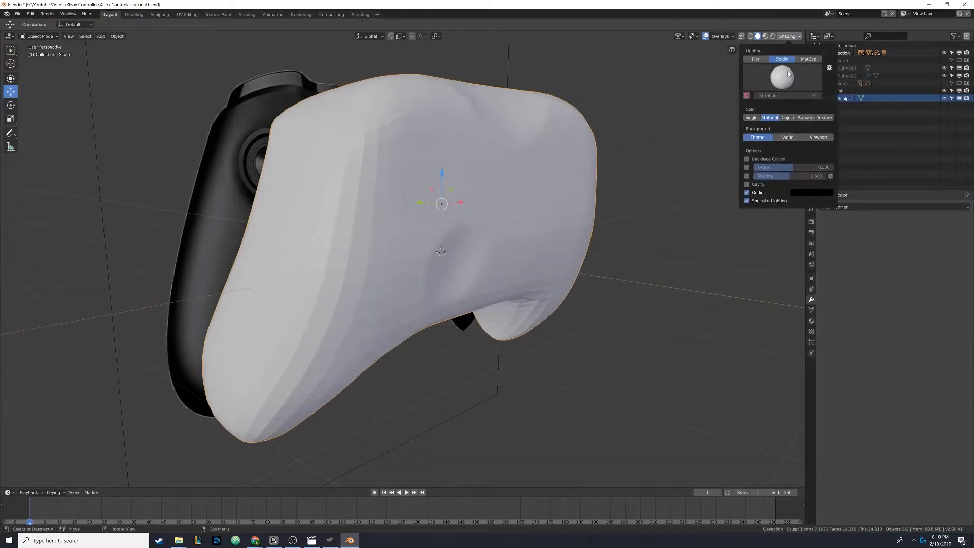
left_click(808, 59)
left_click(788, 80)
left_click(701, 124)
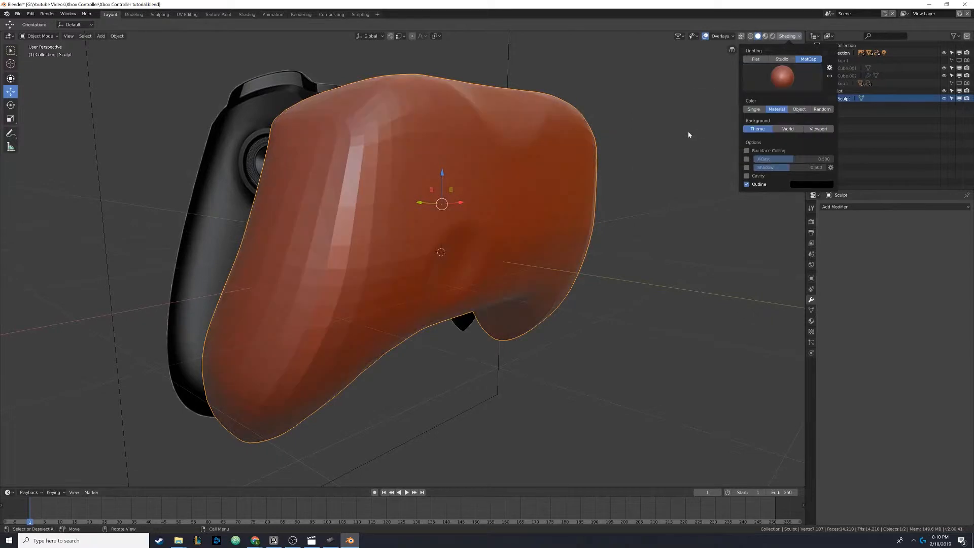
- Shade the Sculpt body smooth and check its front surface and D-pad recess
middle_click_drag(486, 167, 551, 179)
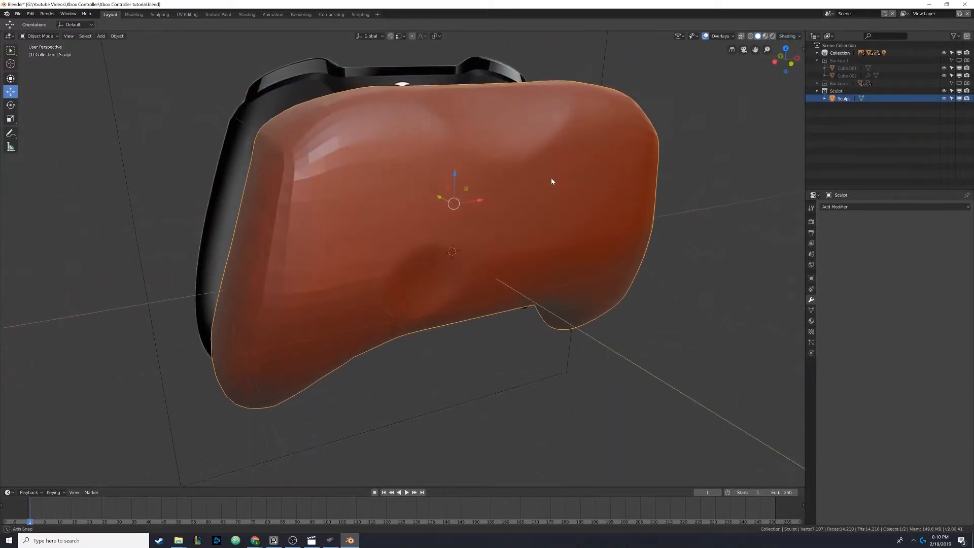
left_click(117, 36)
left_click(146, 191)
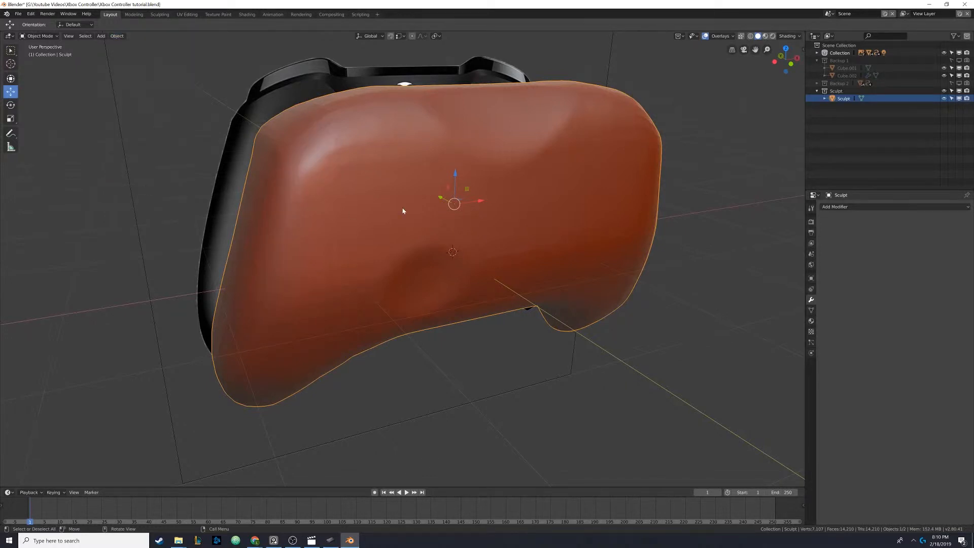
middle_click_drag(403, 211, 430, 235)
middle_click_drag(382, 312, 377, 244)
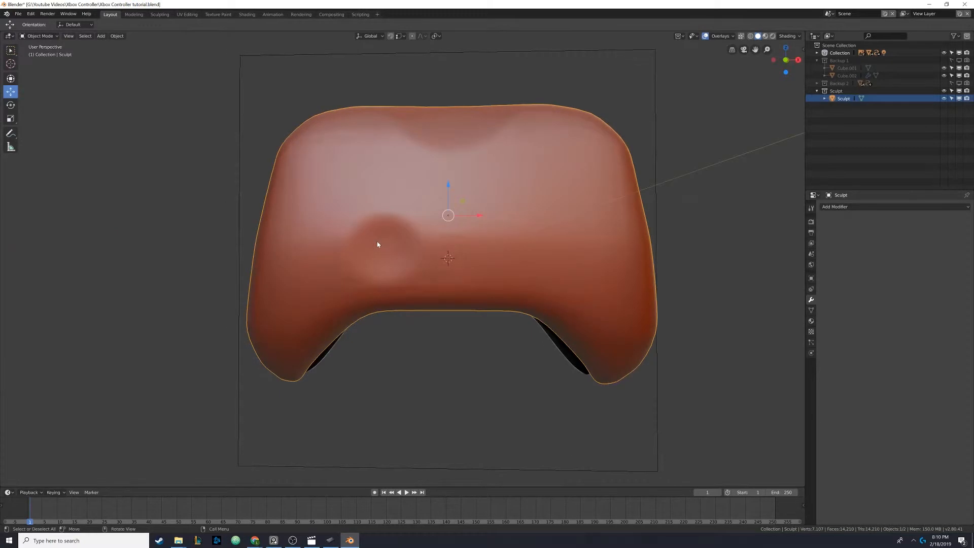
- Set the Sculpt body back to flat shading in the Layout workspace
left_click(166, 14)
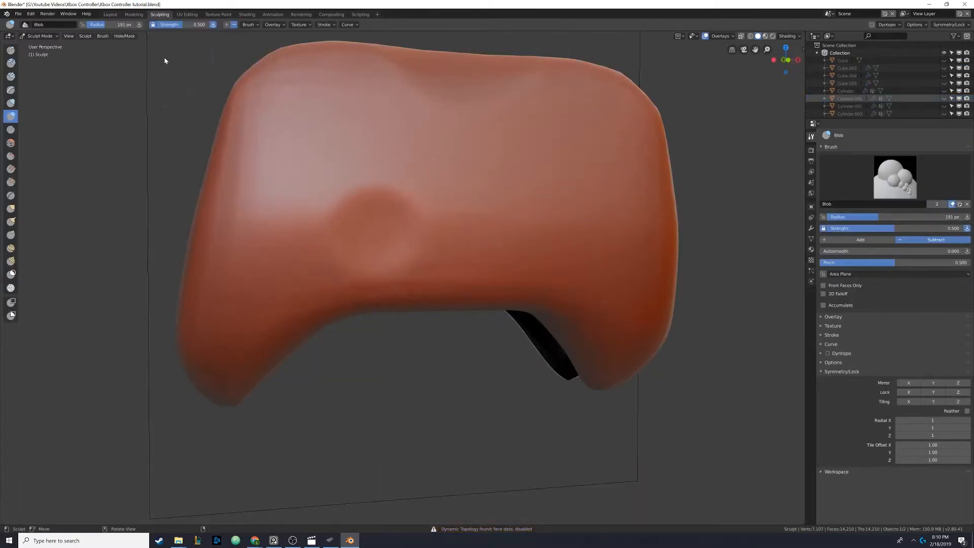
left_click(119, 15)
left_click(117, 36)
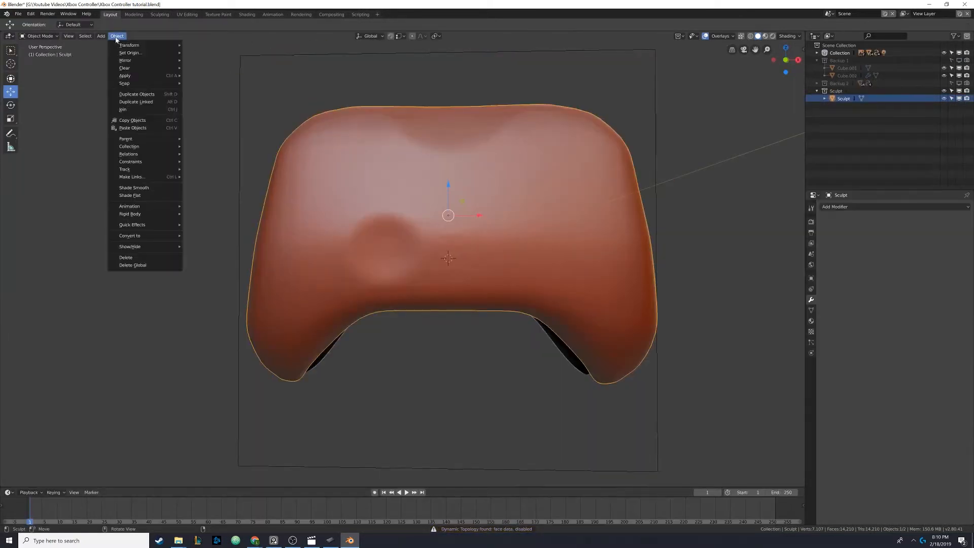
left_click(143, 199)
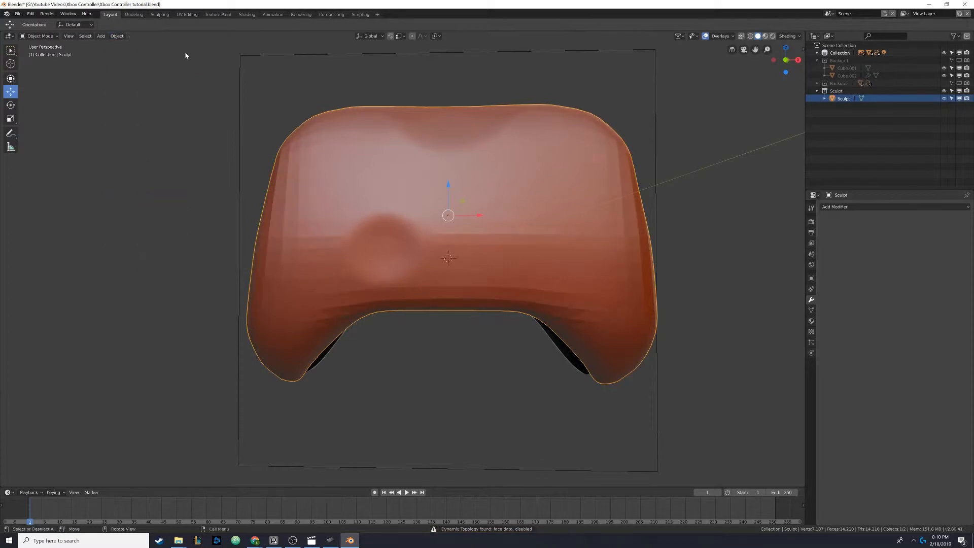
- Enable Dyntopo for the Sculpt body in the Sculpting workspace and choose the Clay Strips brush
left_click(167, 16)
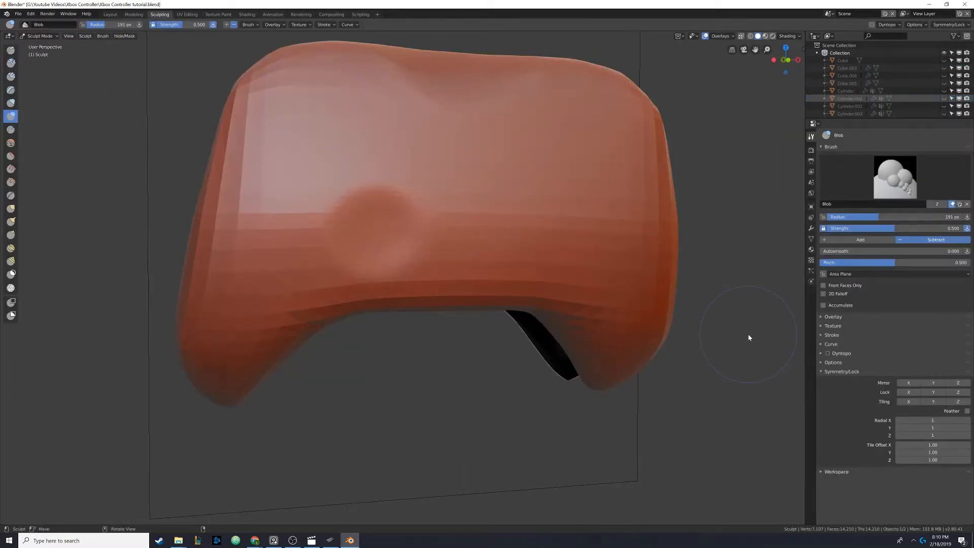
left_click(828, 353)
left_click(827, 358)
middle_click_drag(412, 241, 402, 225)
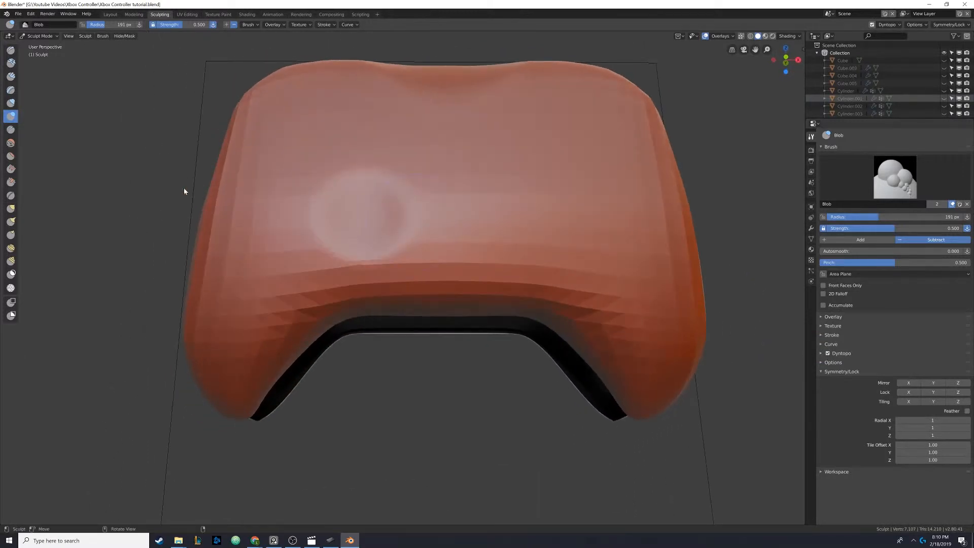
left_click(10, 77)
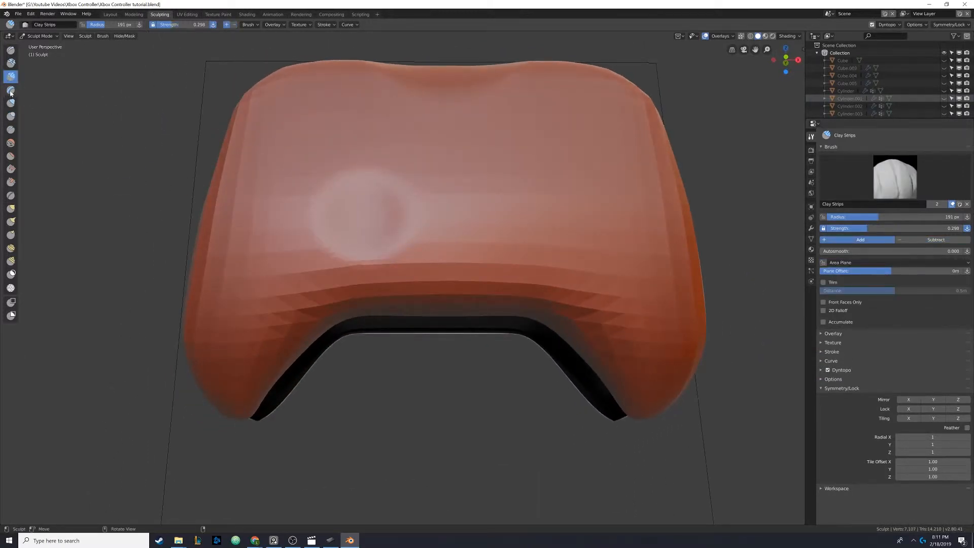
- Smooth the faceted lower edge of the body from one grip across the centre to the other grip
middle_click_drag(382, 255, 374, 276)
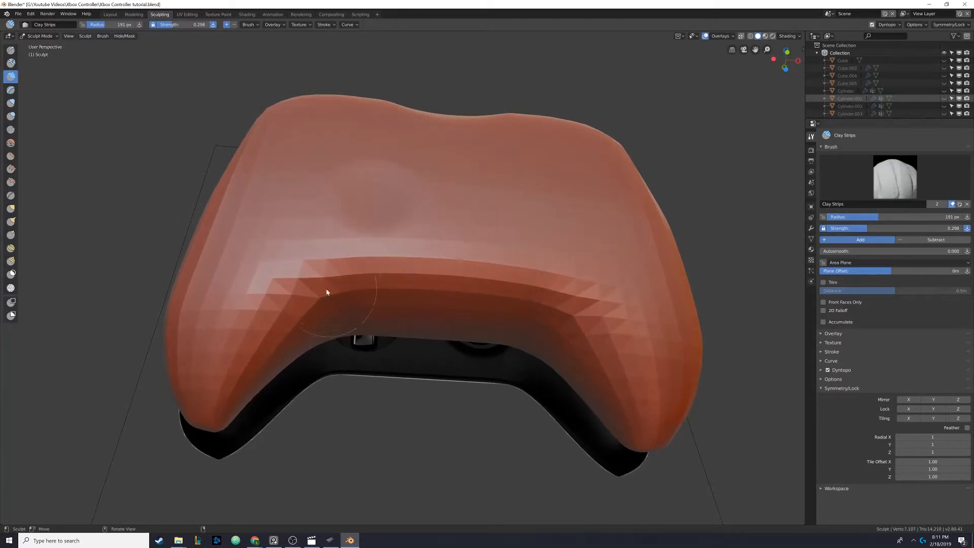
mouse_move(326, 290)
left_mouse_down("shift")
mouse_move(368, 285)
mouse_move(303, 282)
left_mouse_up("shift")
left_click_drag(307, 281, 307, 272, "shift")
mouse_move(485, 274)
left_mouse_down()
mouse_move(454, 274)
mouse_move(491, 275)
left_mouse_up()
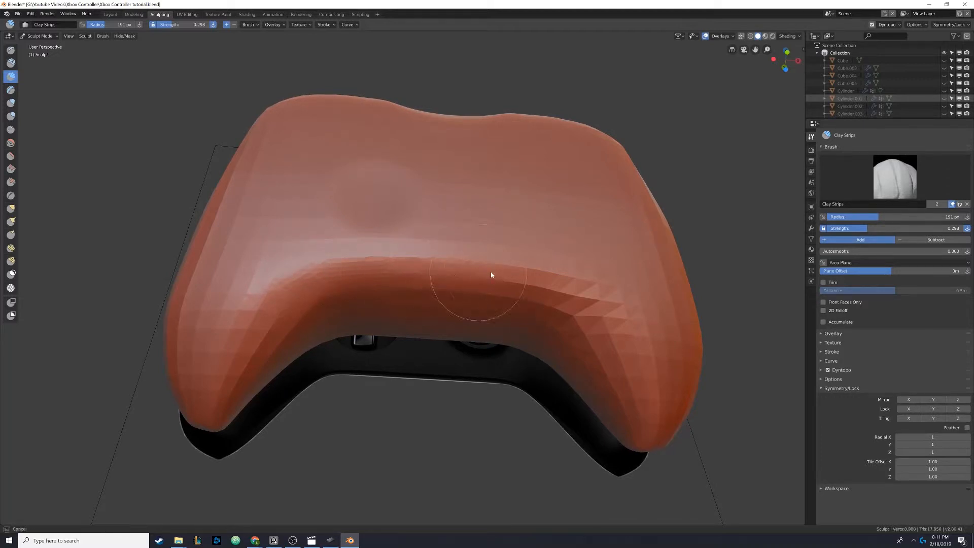
mouse_move(599, 315)
left_mouse_down()
mouse_move(561, 280)
mouse_move(539, 305)
mouse_move(610, 354)
mouse_move(612, 373)
left_mouse_up()
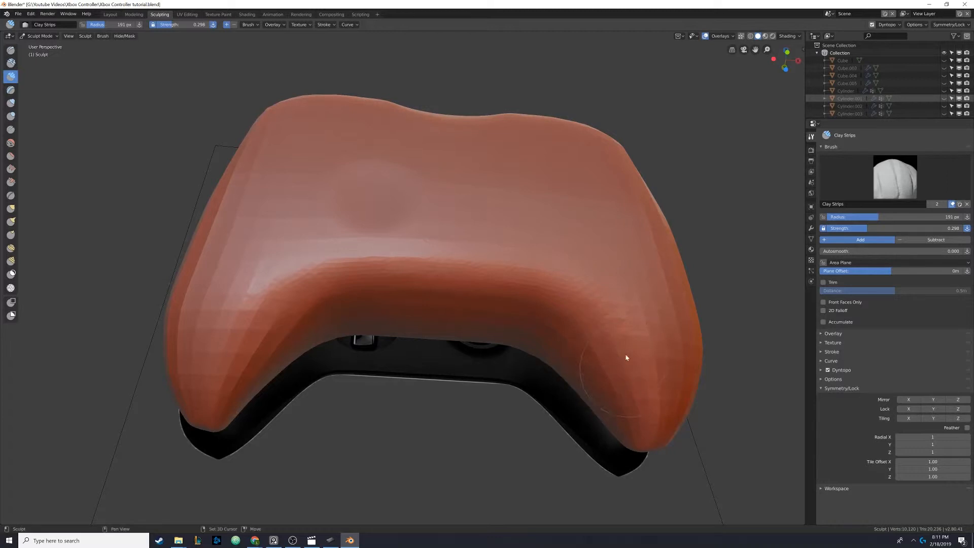
- Smooth the remaining ridge along the lower centre edge below the D-pad recess
middle_click_drag(626, 357, 519, 305)
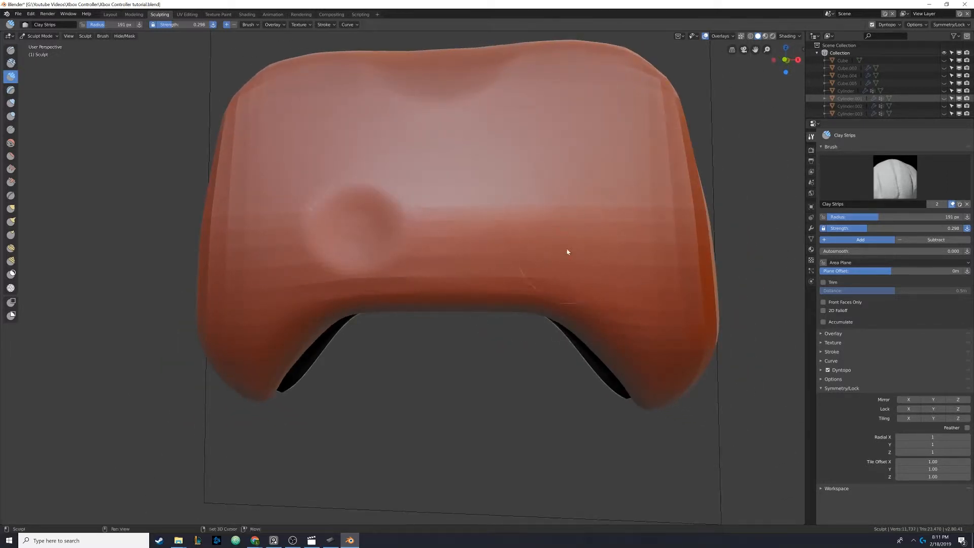
middle_click_drag(437, 212, 362, 199)
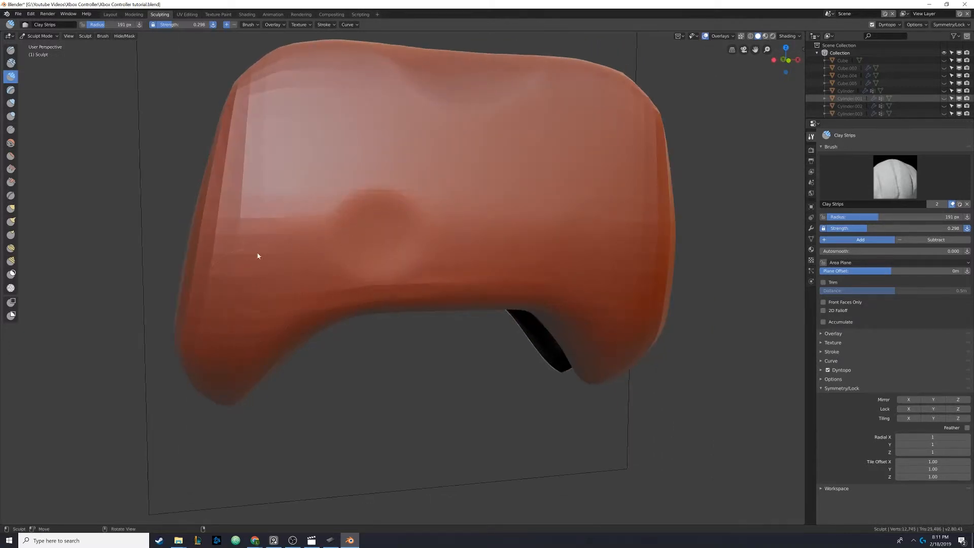
mouse_move(294, 257)
middle_mouse_down()
mouse_move(282, 217)
mouse_move(290, 239)
middle_mouse_up()
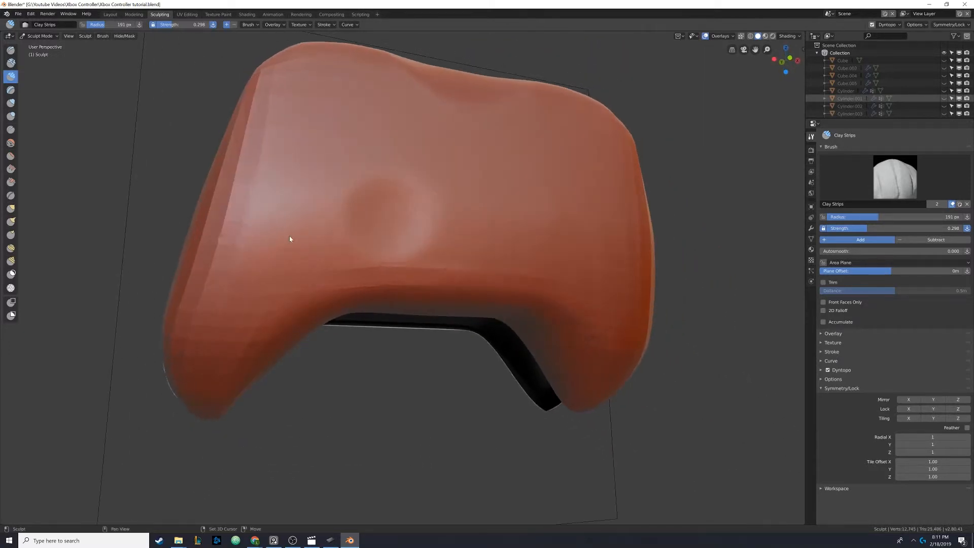
middle_click_drag(266, 169, 435, 150)
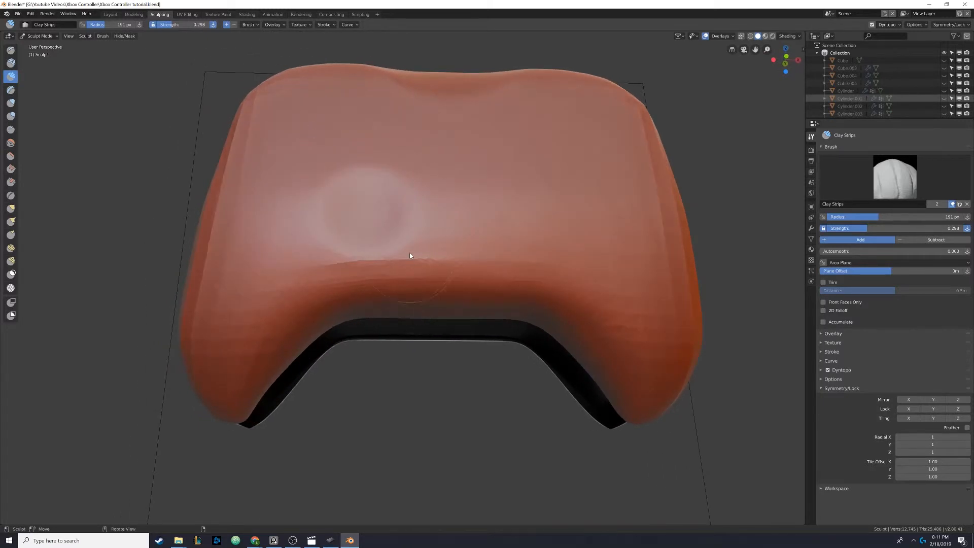
left_click_drag(410, 256, 408, 269, "shift")
left_click_drag(346, 272, 343, 273, "shift")
mouse_move(413, 216)
middle_mouse_down()
mouse_move(367, 232)
mouse_move(428, 230)
mouse_move(410, 207)
middle_mouse_up()
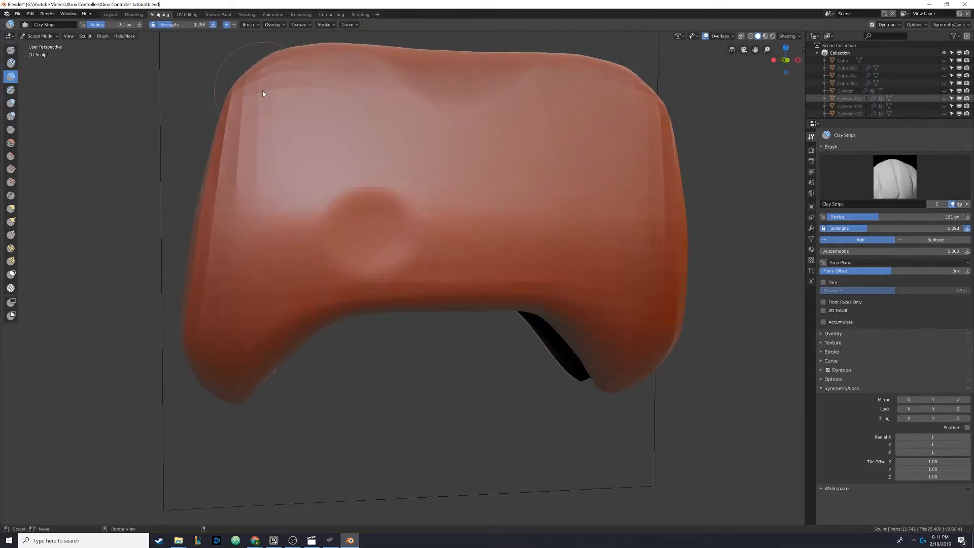
- Shade the sculpted body smooth in the Layout workspace
left_click(110, 15)
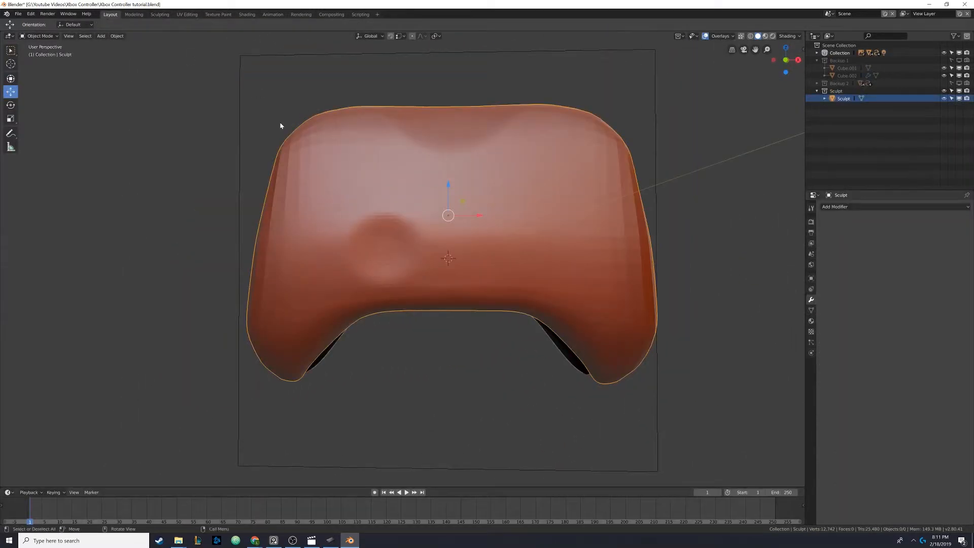
left_click(114, 39)
left_click(144, 190)
mouse_move(237, 195)
middle_mouse_down("shift")
mouse_move(174, 200)
mouse_move(203, 226)
mouse_move(195, 222)
mouse_move(215, 224)
middle_mouse_up("shift")
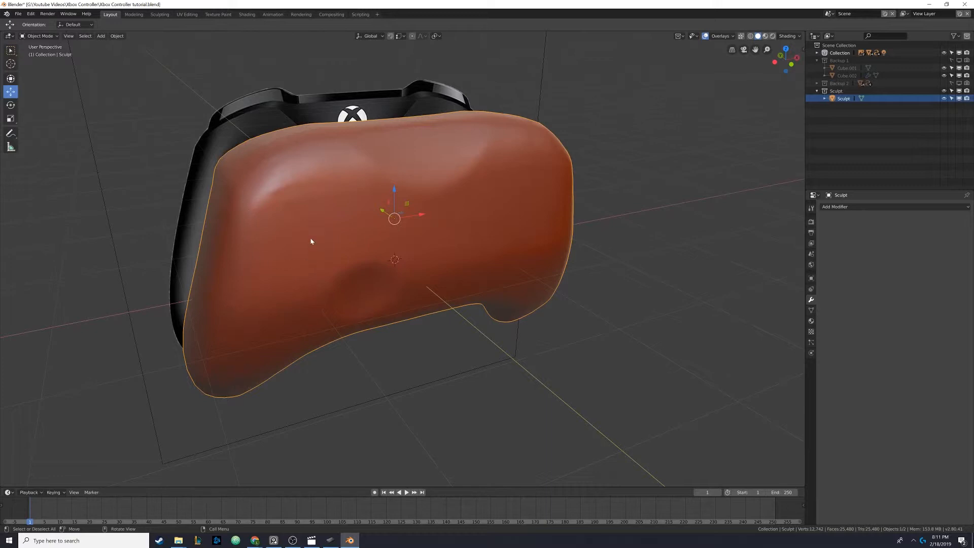
- Reveal the hidden controller parts and isolate the Sculpt body together with the original Cube body
middle_click_drag(354, 233, 335, 237)
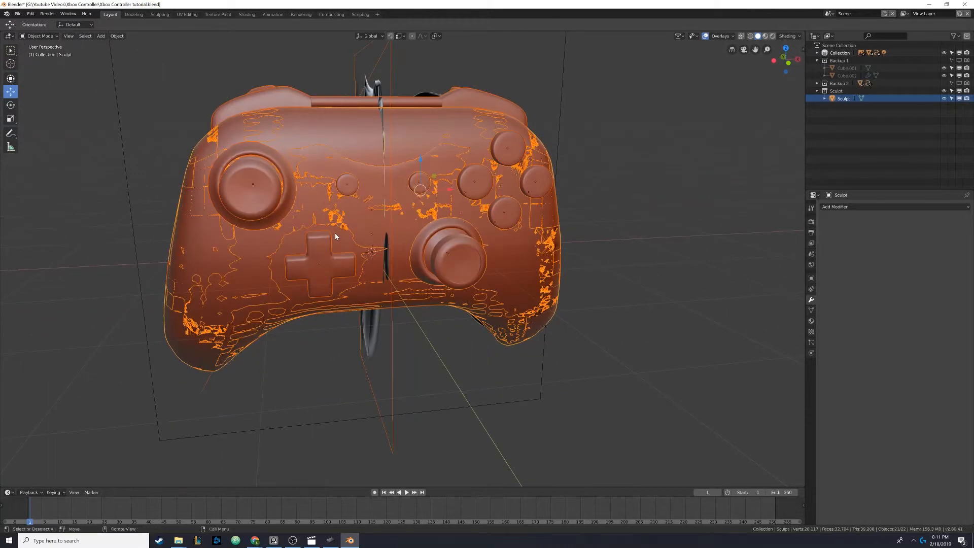
middle_click_drag(335, 233, 600, 220)
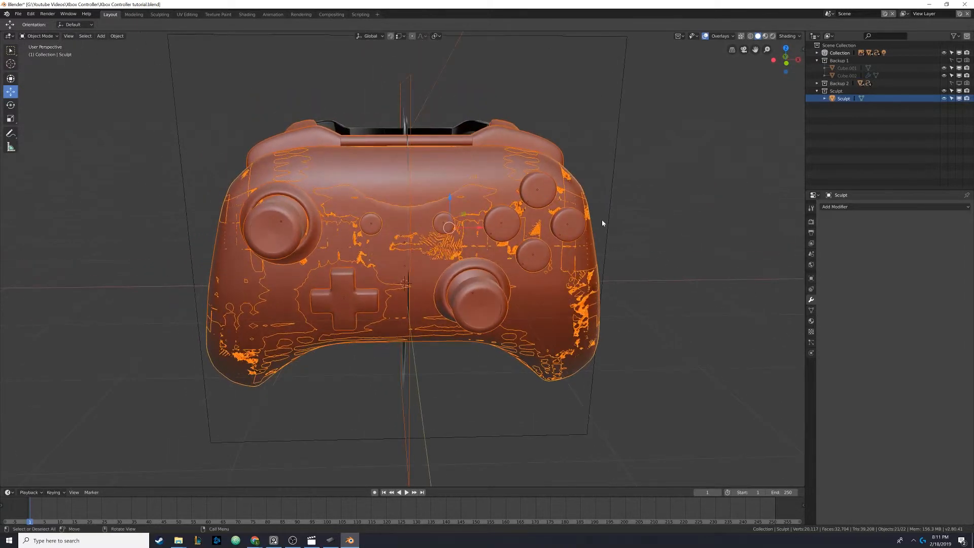
left_click(840, 100)
left_click(432, 168, "shift")
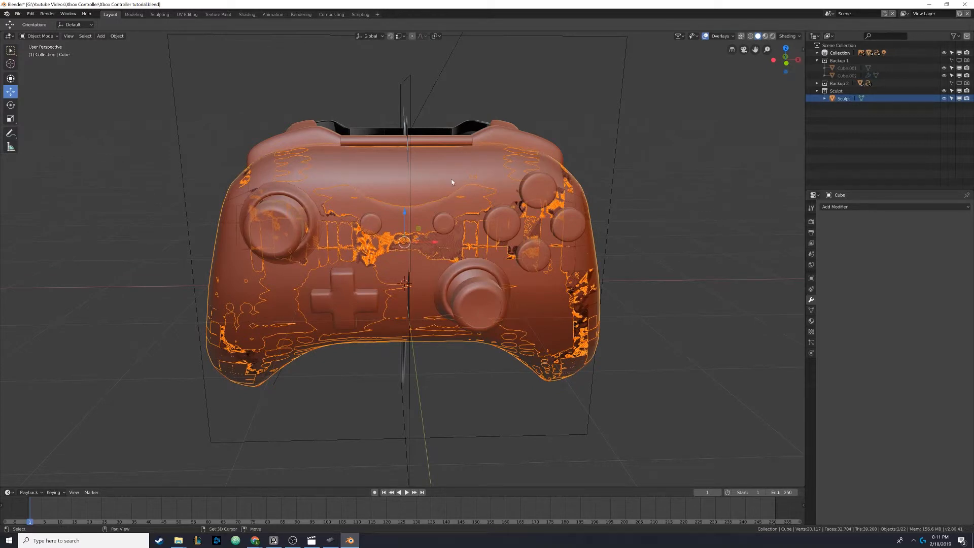
key("KP_Divide")
middle_click_drag(400, 194, 430, 209, "shift")
scroll(430, 208, "down", 3)
scroll(430, 239, "up", 2)
- Temporarily move the overlapping Cube and Sculpt bodies to tell them apart, cancelling each move
key("g")
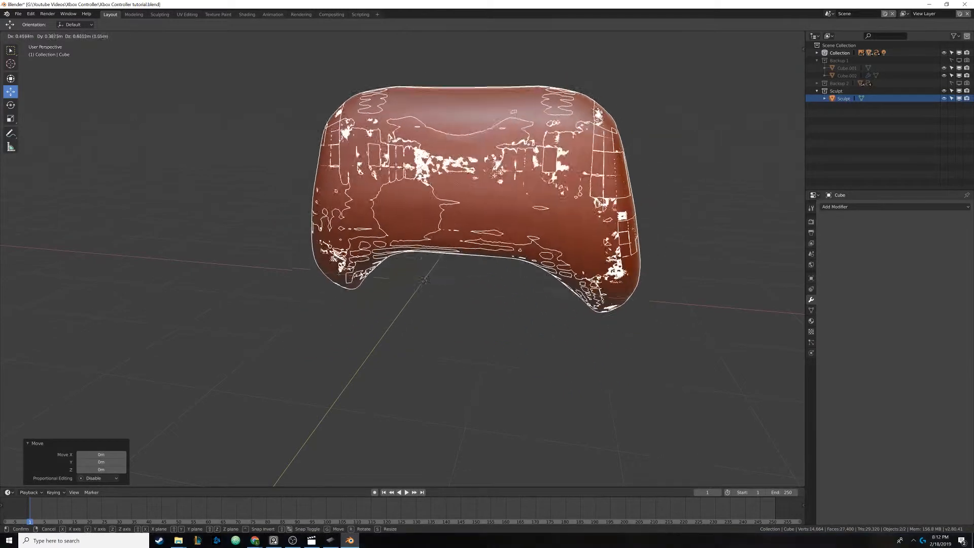
key("Escape")
left_click(448, 217)
key("g")
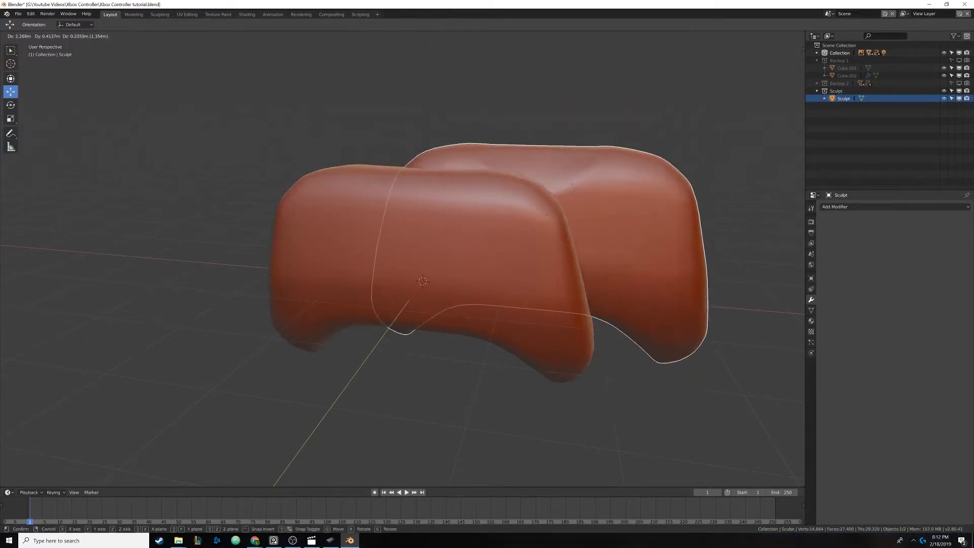
right_click(455, 180)
mouse_move(443, 221)
middle_mouse_down("shift")
mouse_move(422, 215)
mouse_move(377, 240)
middle_mouse_up("shift")
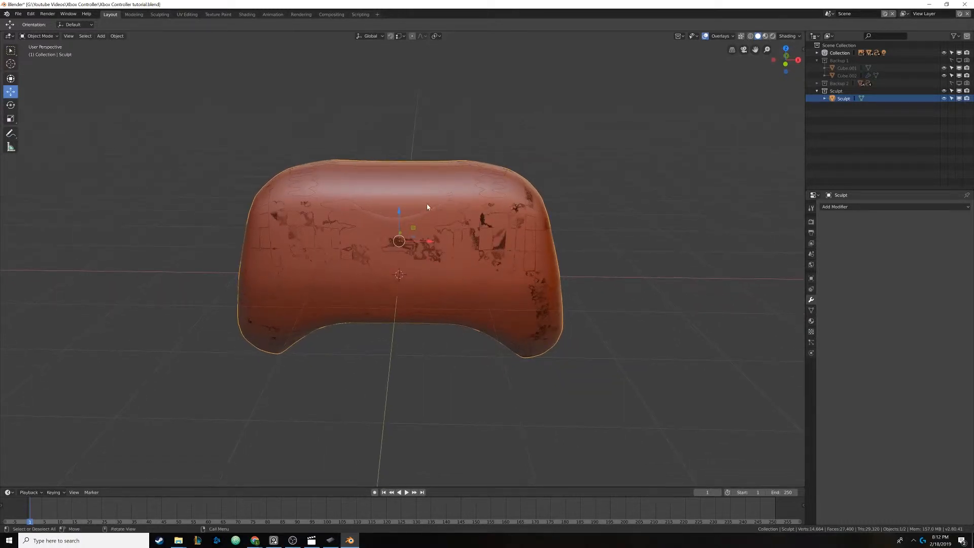
mouse_move(428, 205)
middle_mouse_down()
mouse_move(400, 210)
mouse_move(405, 199)
middle_mouse_up()
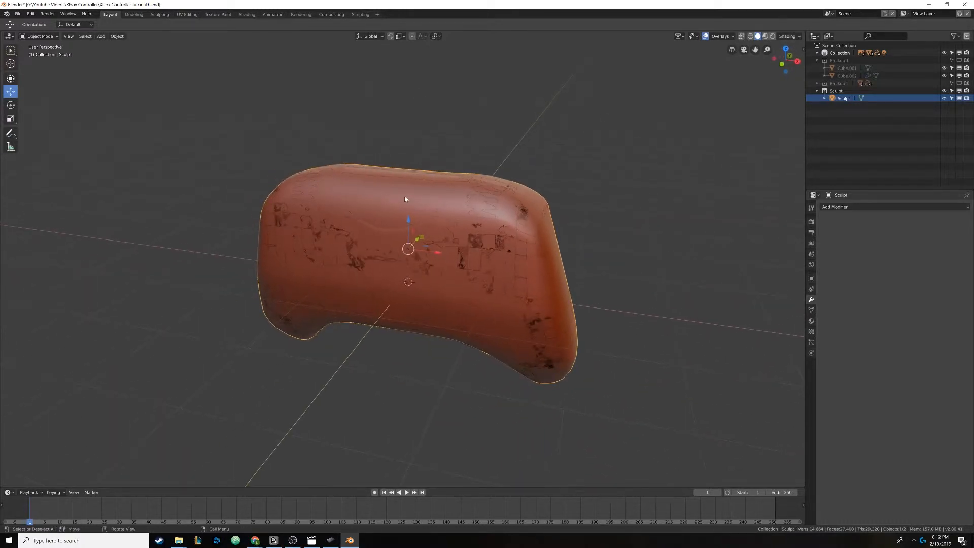
- Rename the original Cube body as Controller Body
left_click(383, 201)
left_click(817, 53)
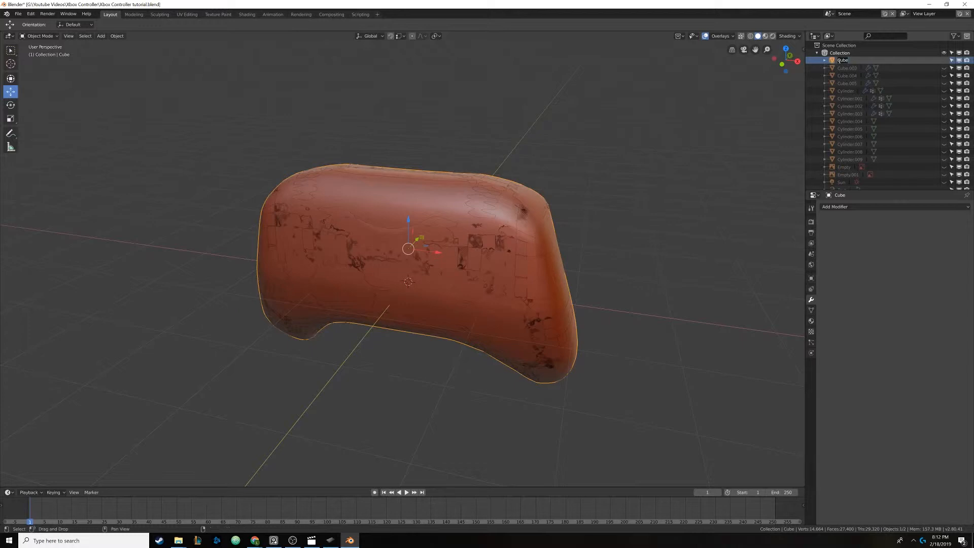
type("Controller Body")
key("Return")
left_click(816, 53)
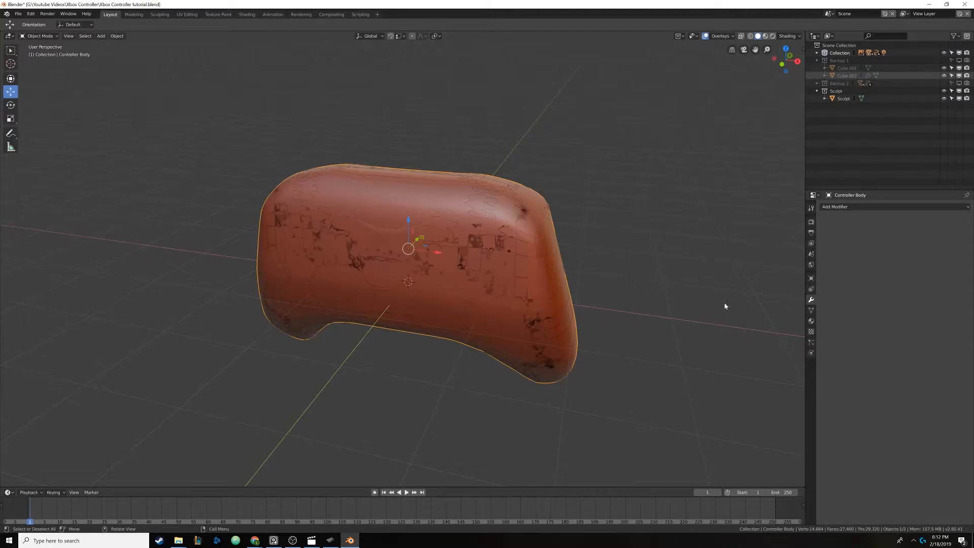
- Make the body's Black Plastic material a single-user copy and rename it Controller Body
left_click(811, 321)
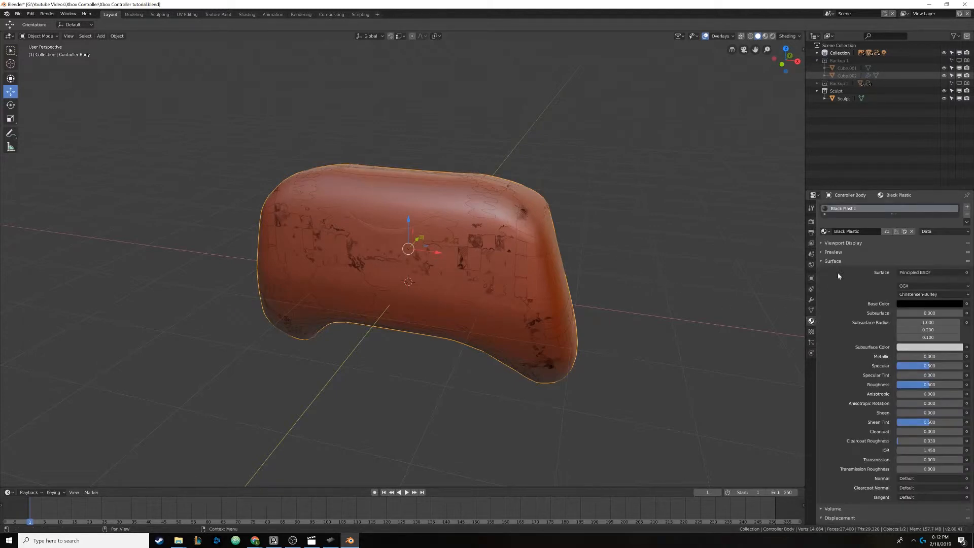
left_click(887, 231)
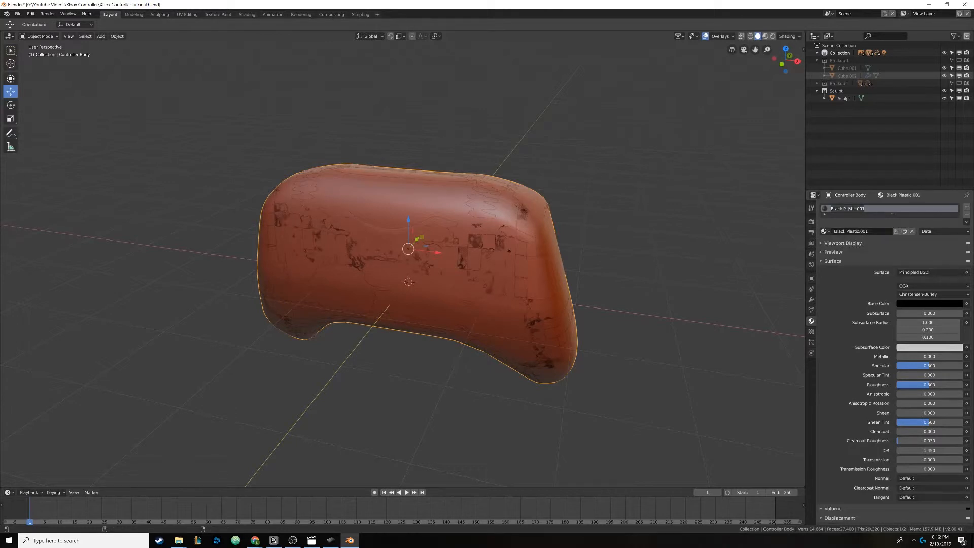
type("Controller Body")
key("Return")
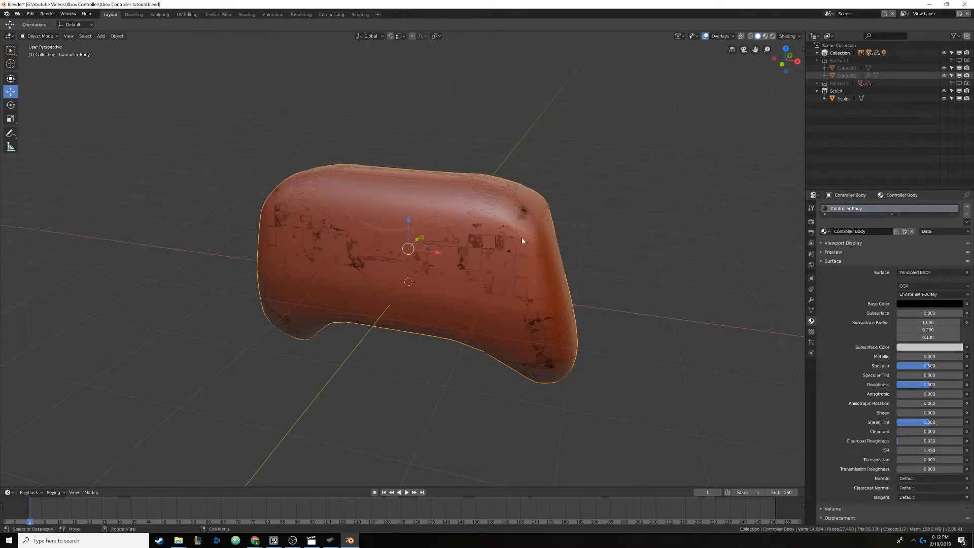
- Switch to the Shading workspace and start a new image named Controller Normal Map
left_click(256, 14)
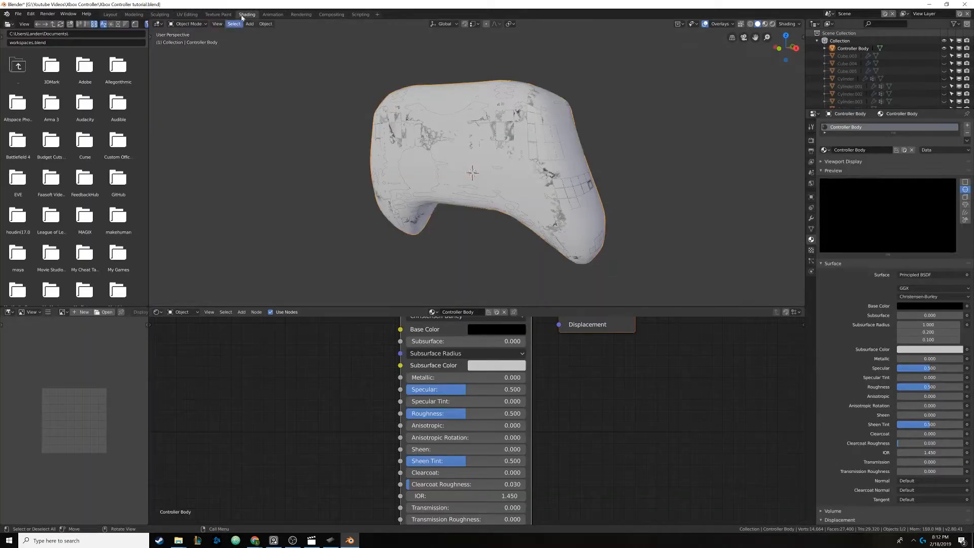
scroll(91, 404, "down", 2)
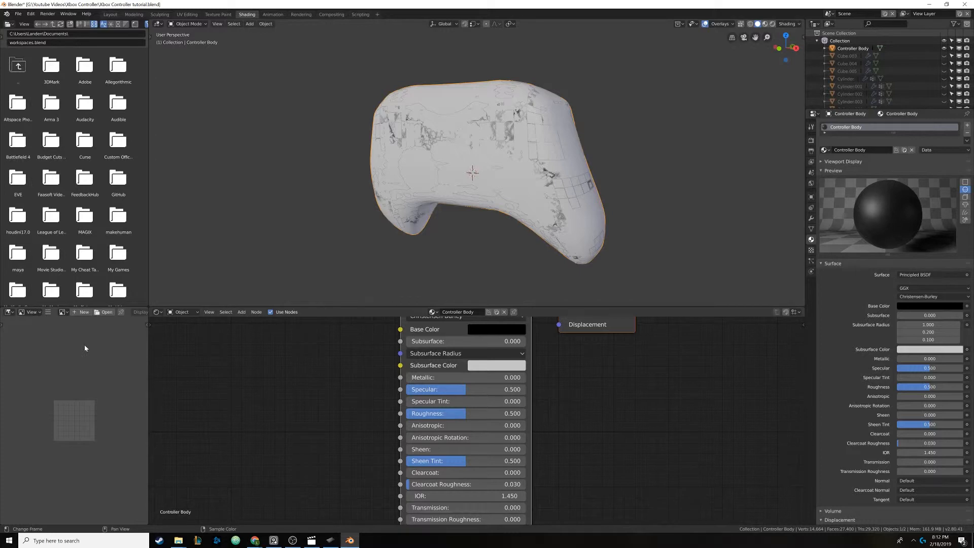
scroll(389, 401, "down", 3)
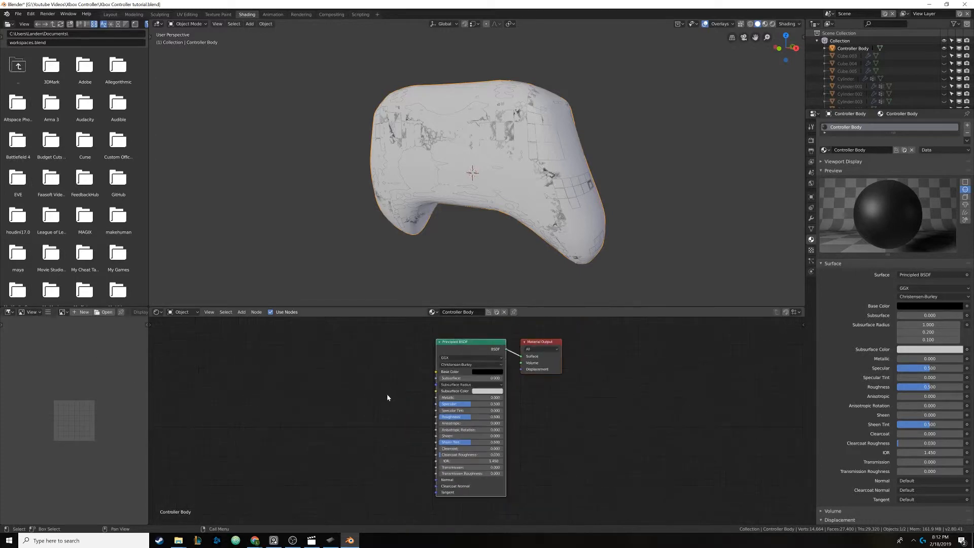
left_click(78, 314)
left_click(89, 306)
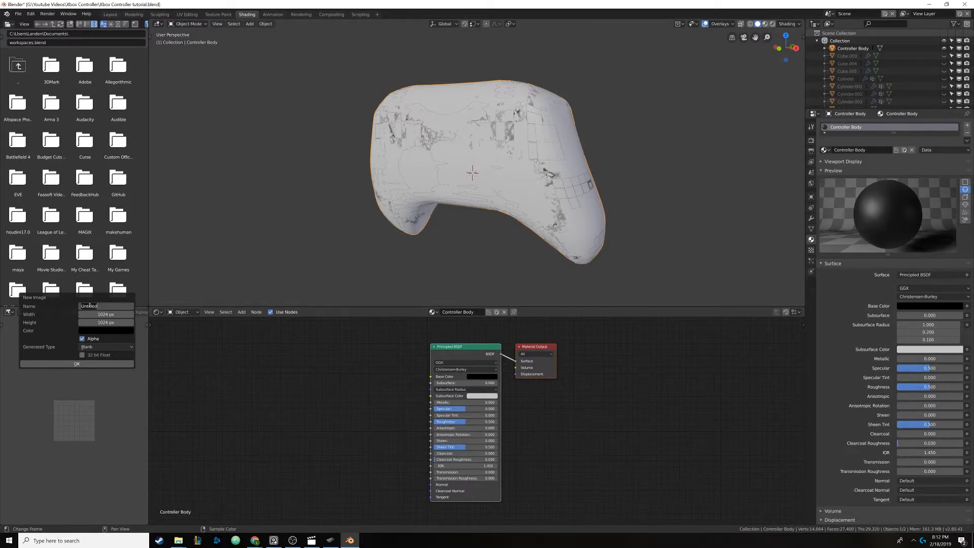
type("Controller Normal Map")
- Set the new image's width and height to 1024*2 px each and create it
left_click(110, 314)
left_click(112, 314)
left_click(112, 314)
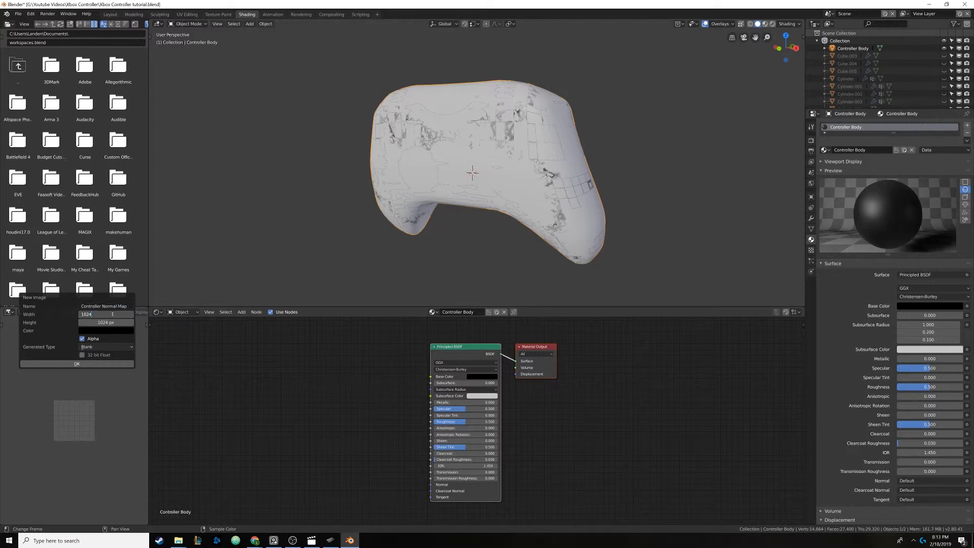
type("*2")
key("Return")
left_click(107, 322)
left_click(107, 322)
type("*2")
key("Return")
left_click(85, 364)
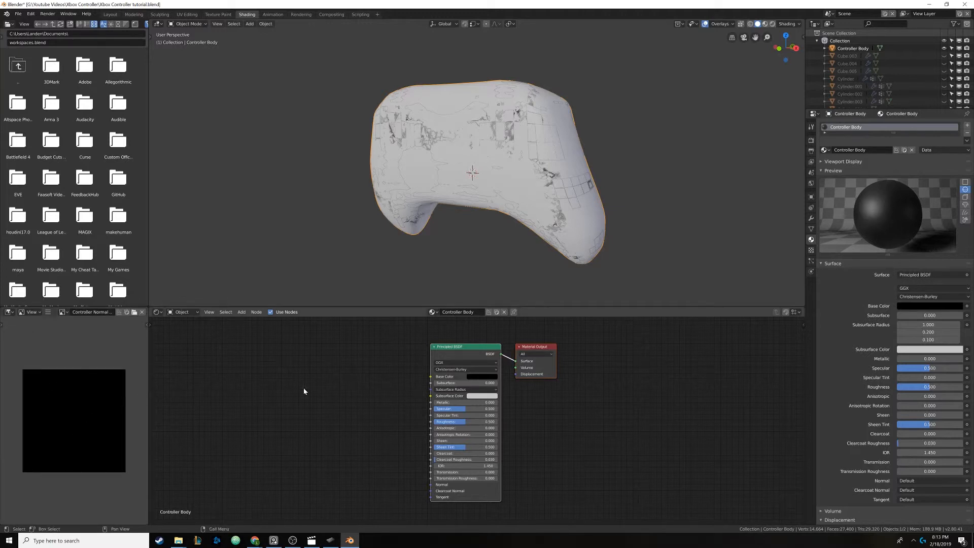
- Try to unwrap all faces of Controller Body with Smart UV Project at its default settings
scroll(303, 388, "up", 2)
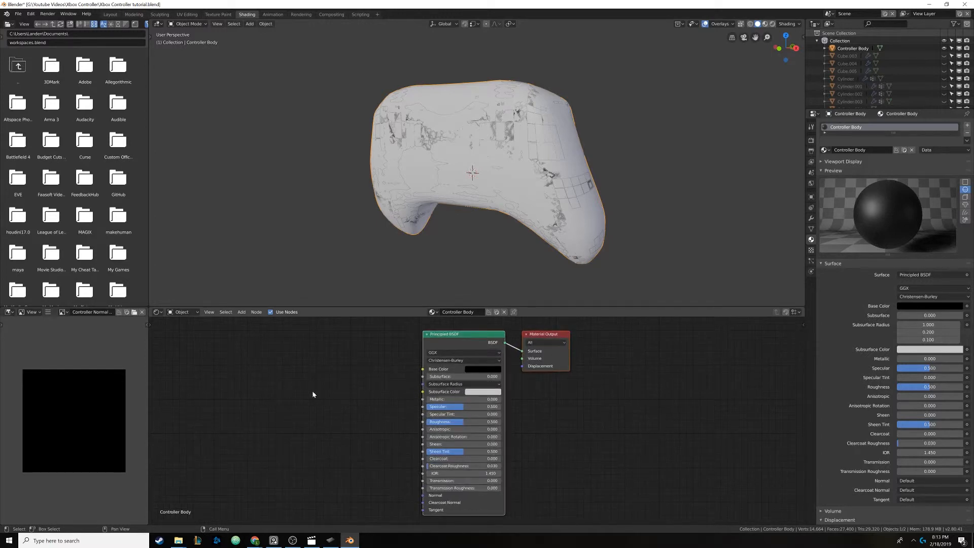
middle_click_drag(436, 269, 464, 244)
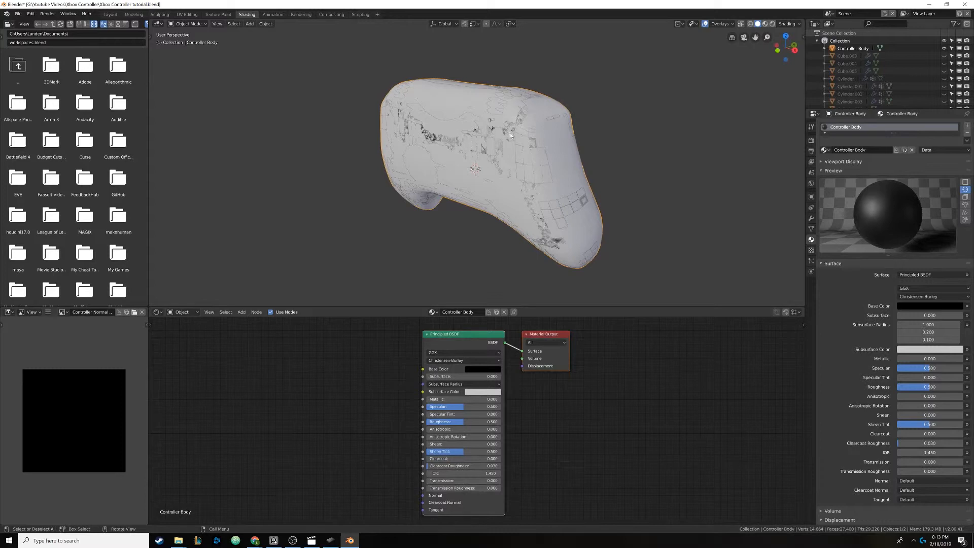
middle_click_drag(434, 123, 485, 109)
key("Tab")
key("Tab")
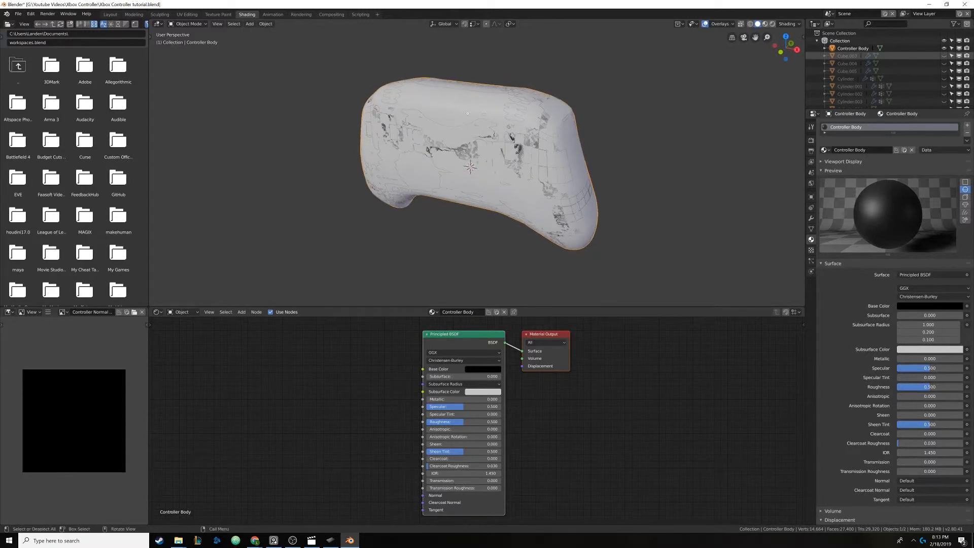
key("Tab")
key("a")
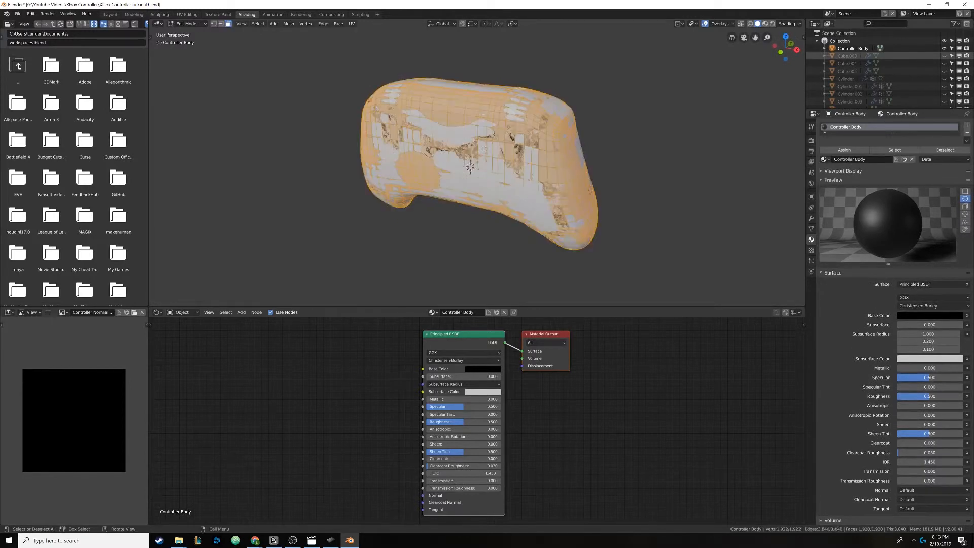
key("u")
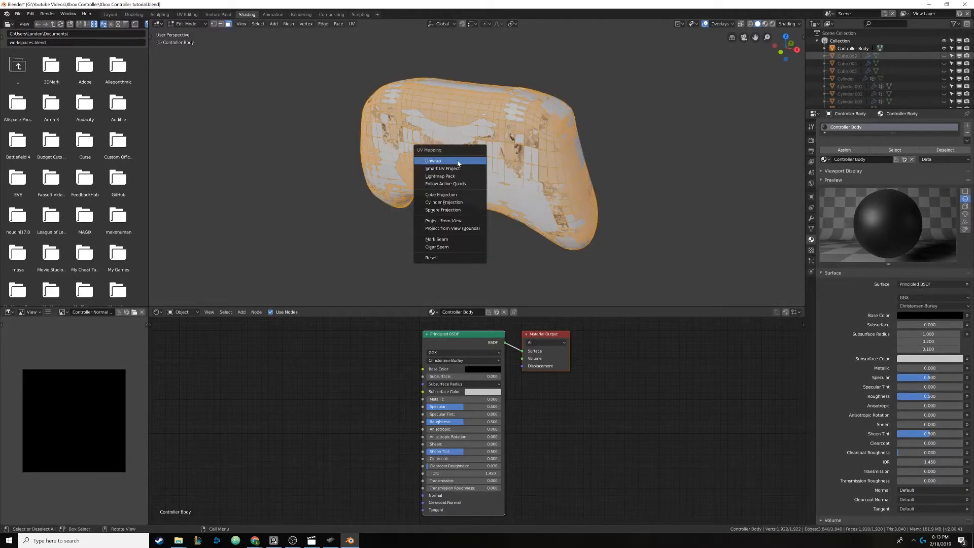
left_click(461, 169)
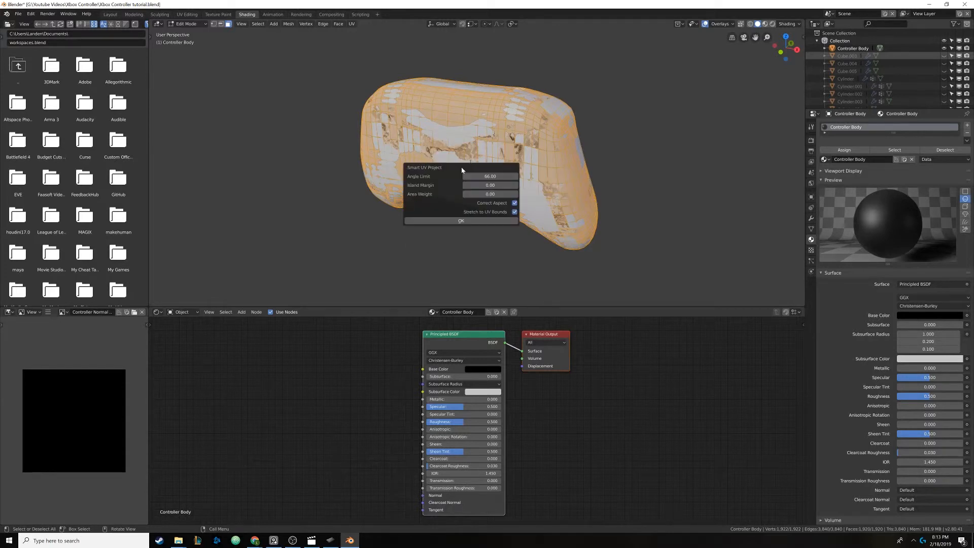
left_click(458, 220)
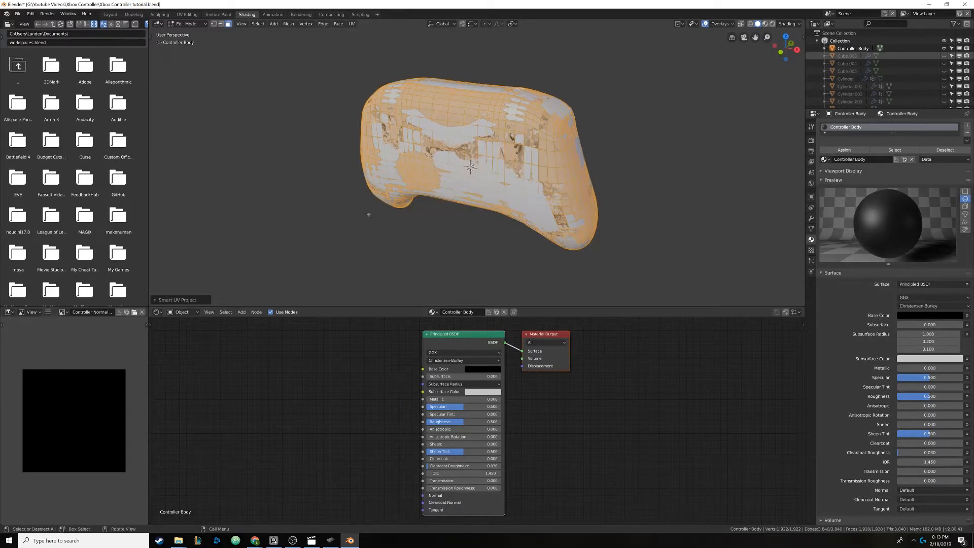
- Undo the Smart UV projection, reselect all faces of the body and return to Object Mode
key("ctrl+z")
mouse_move(441, 180)
middle_mouse_down()
mouse_move(476, 175)
mouse_move(462, 162)
mouse_move(431, 160)
mouse_move(434, 176)
middle_mouse_up()
key("alt+a")
key("a")
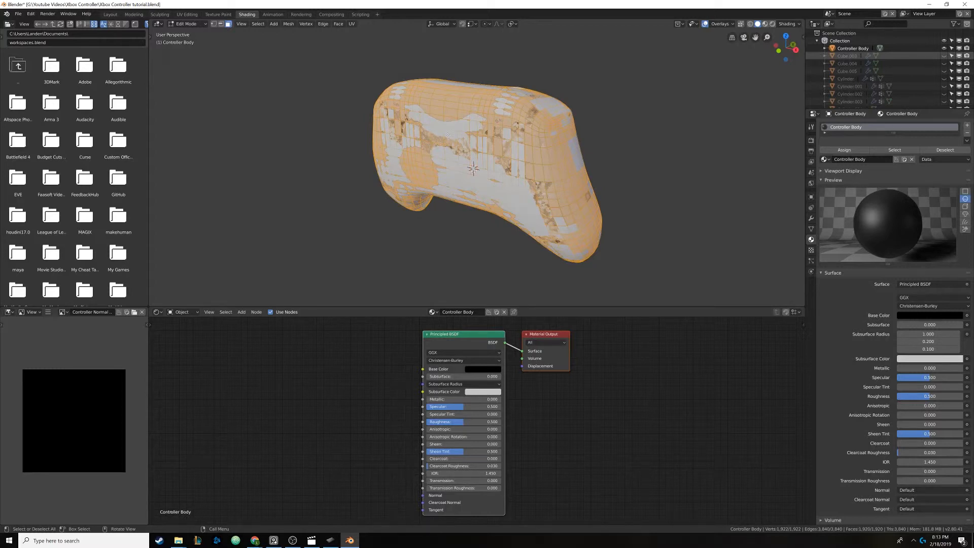
key("Tab")
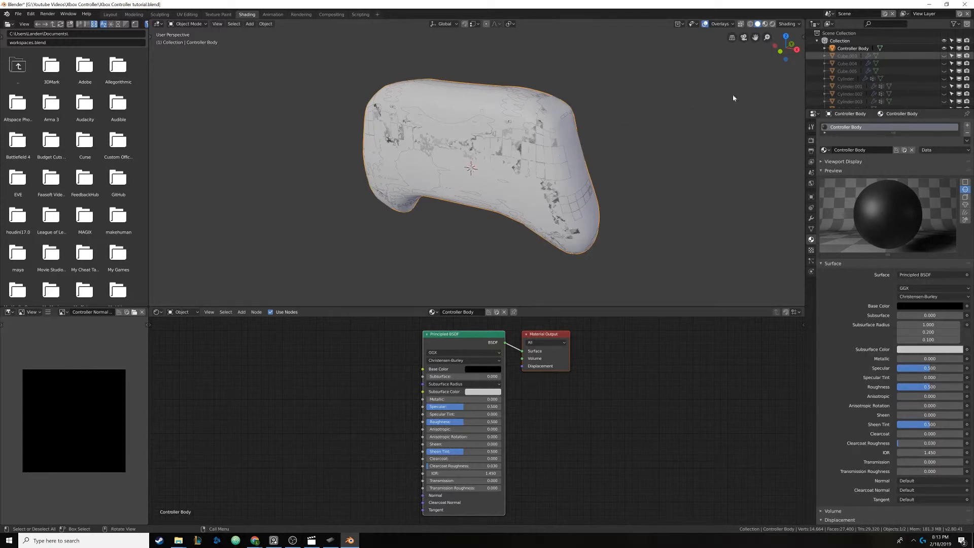
- Collapse the main Collection and both backup collections in the scene's object list
left_click(817, 41)
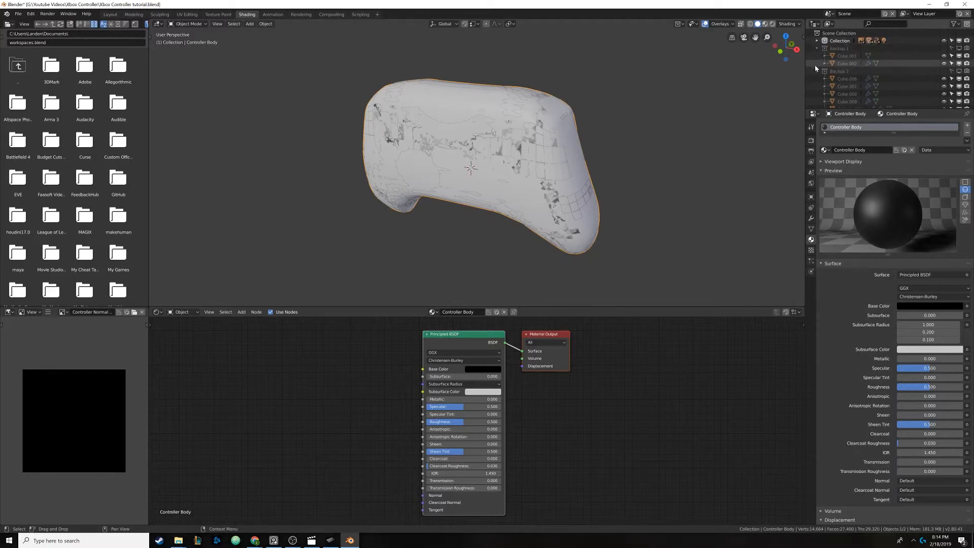
left_click(816, 48)
left_click(816, 56)
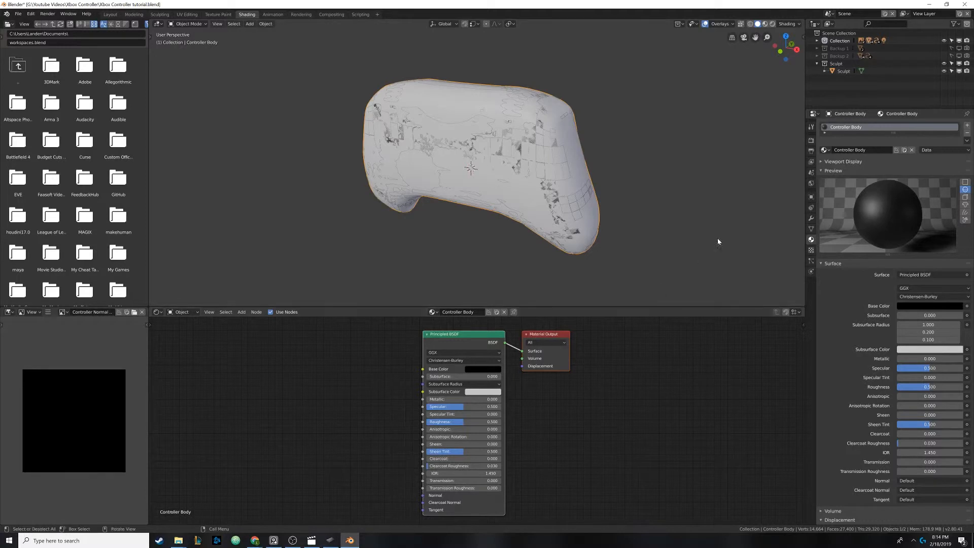
key("shift+a")
left_click(298, 393)
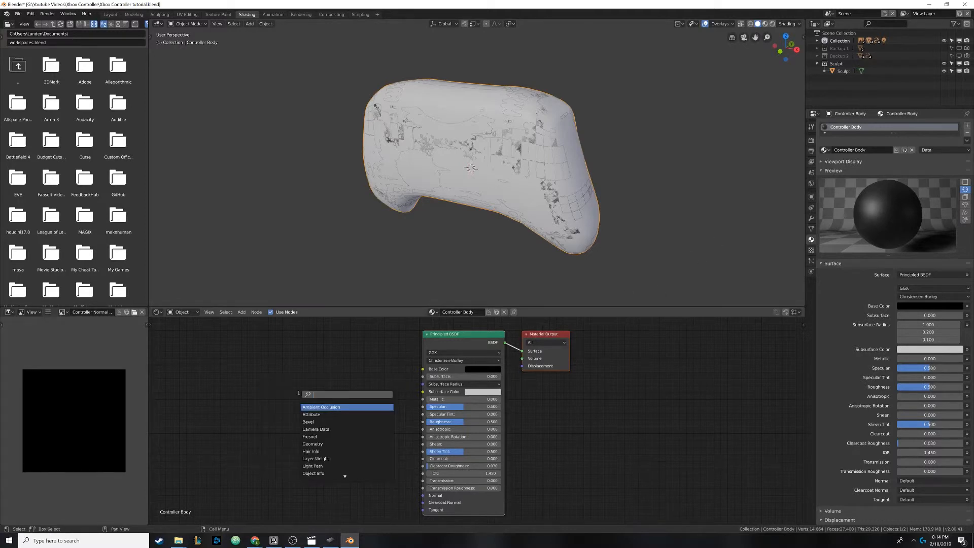
key("Escape")
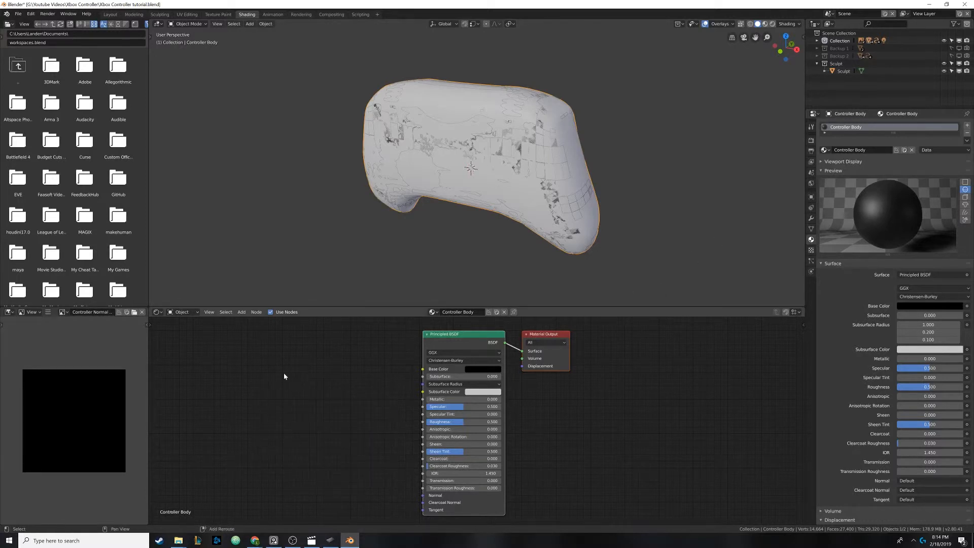
- Add an unconnected Image Texture node using Controller Normal Map beside the Principled BSDF in the Controller Body material
key("shift+a")
left_click(284, 375)
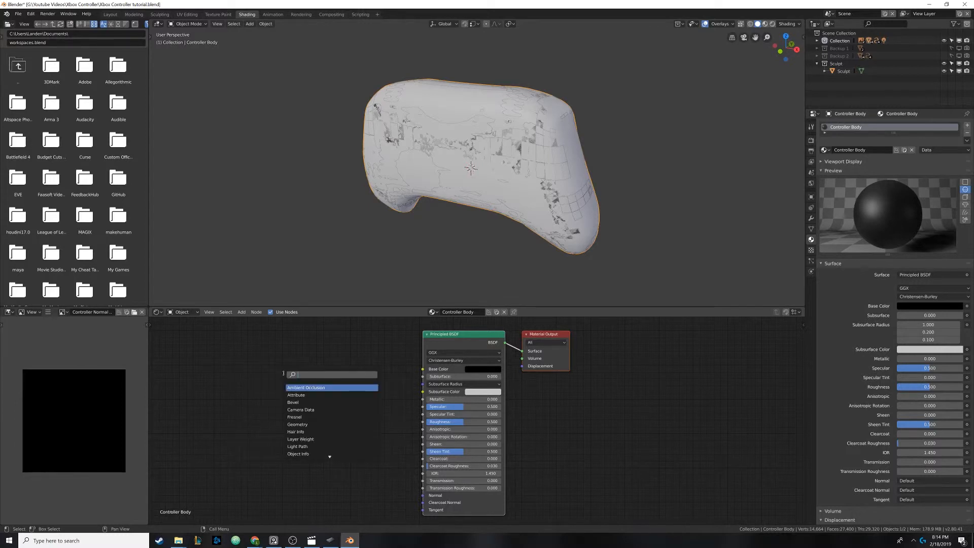
type("image")
key("Return")
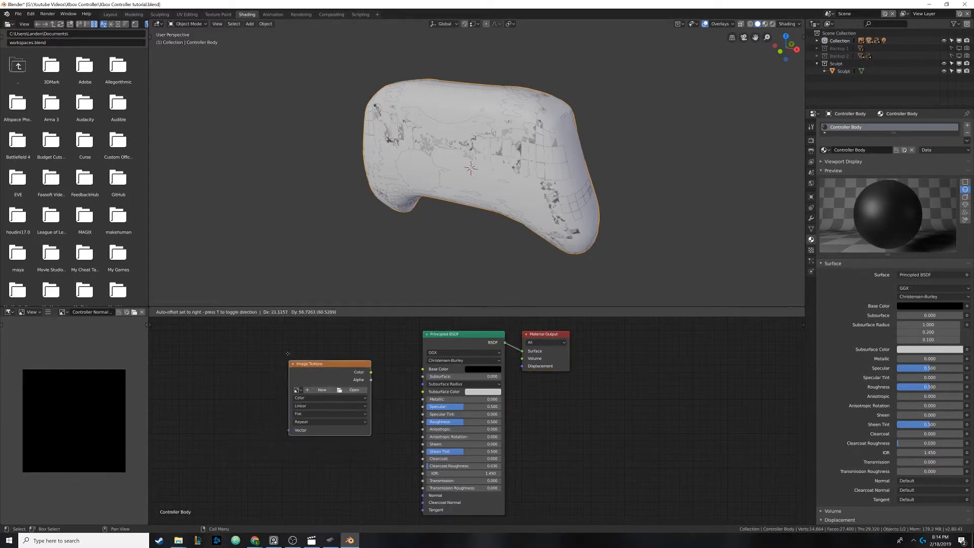
left_click(287, 352)
left_click(299, 380)
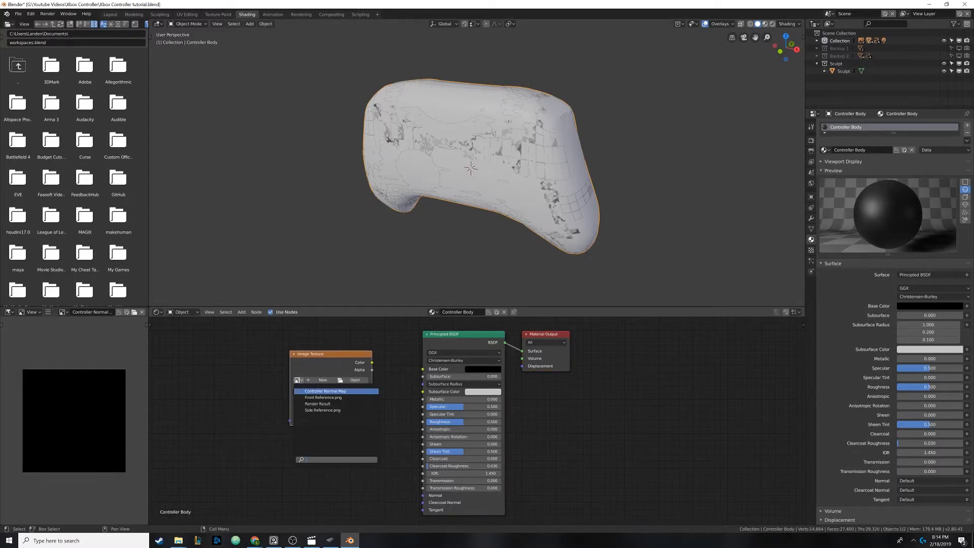
left_click(329, 391)
left_click_drag(317, 360, 304, 362)
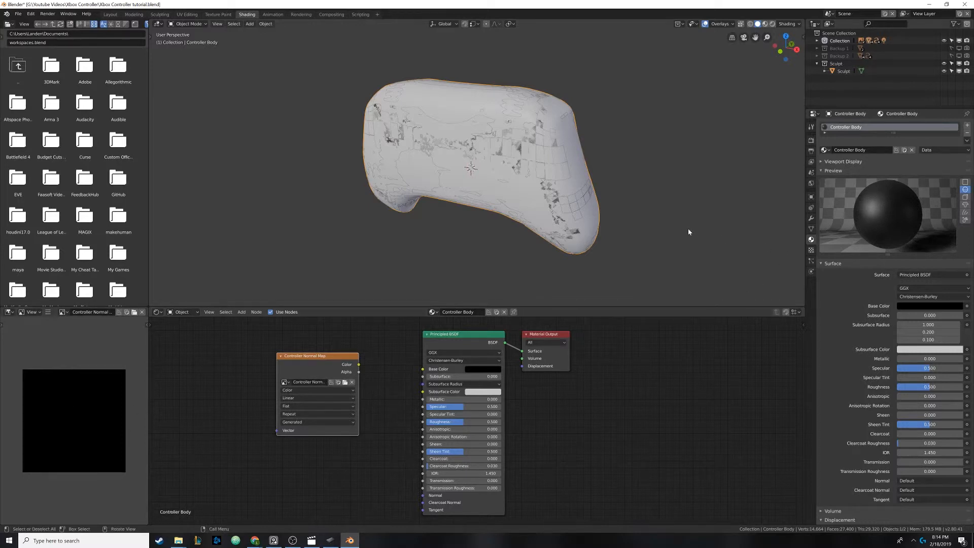
- Open the Cycles bake settings and set the bake type to Normal
left_click(810, 141)
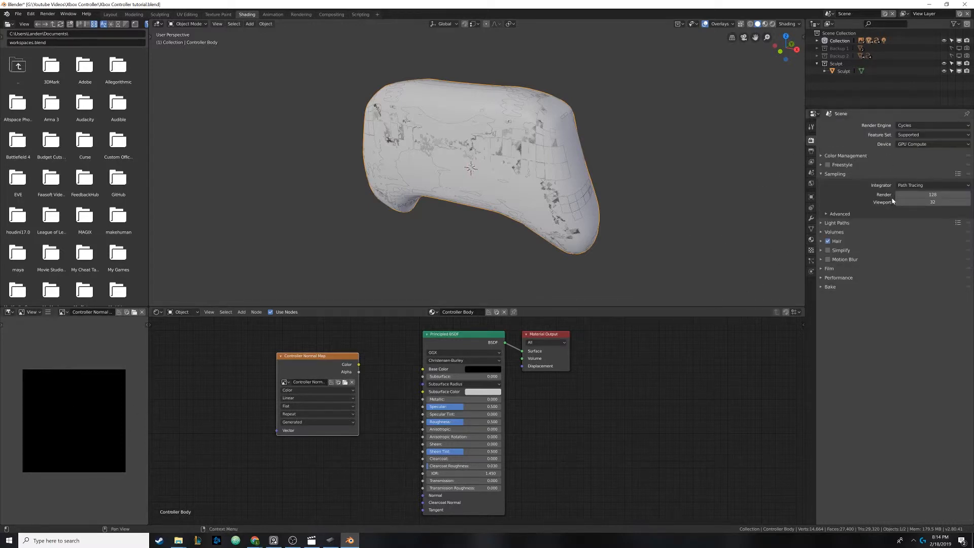
left_click(822, 287)
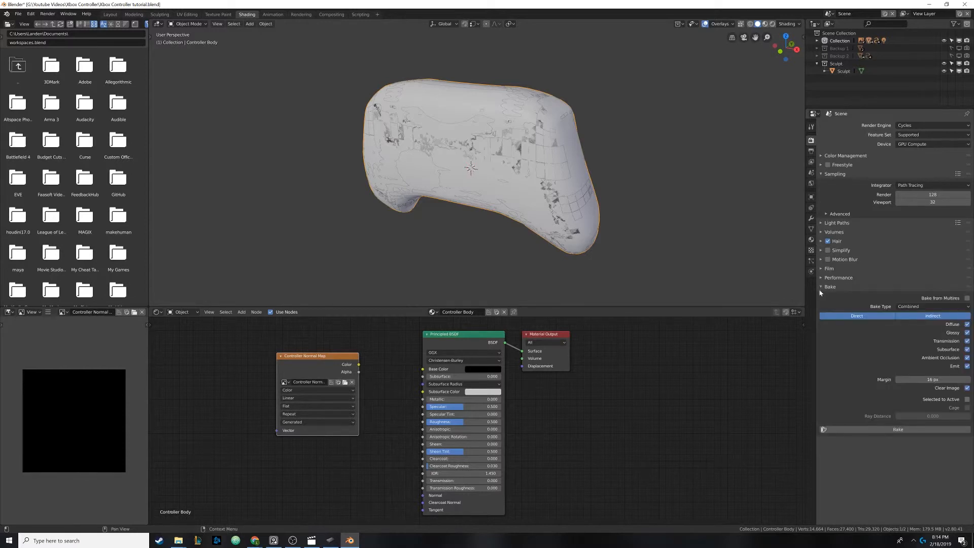
left_click(911, 307)
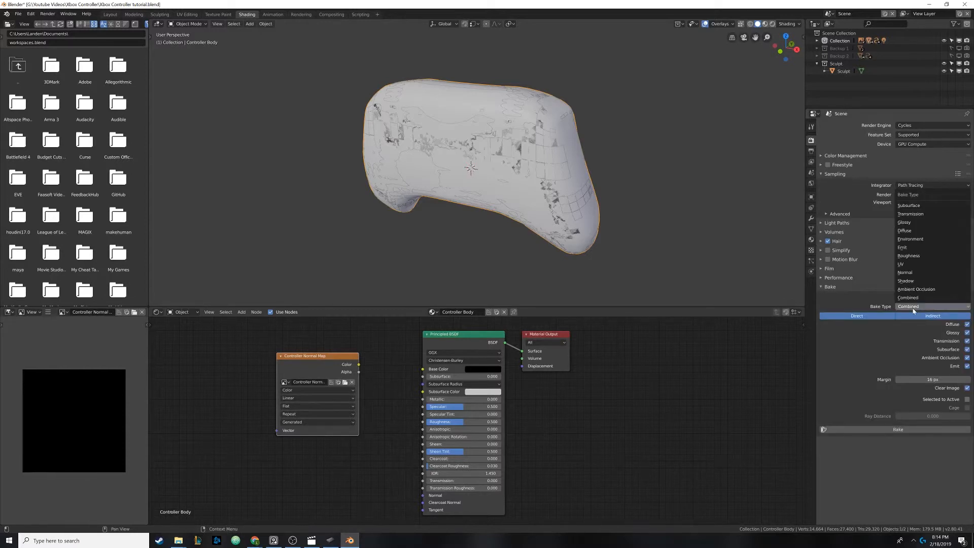
left_click(914, 273)
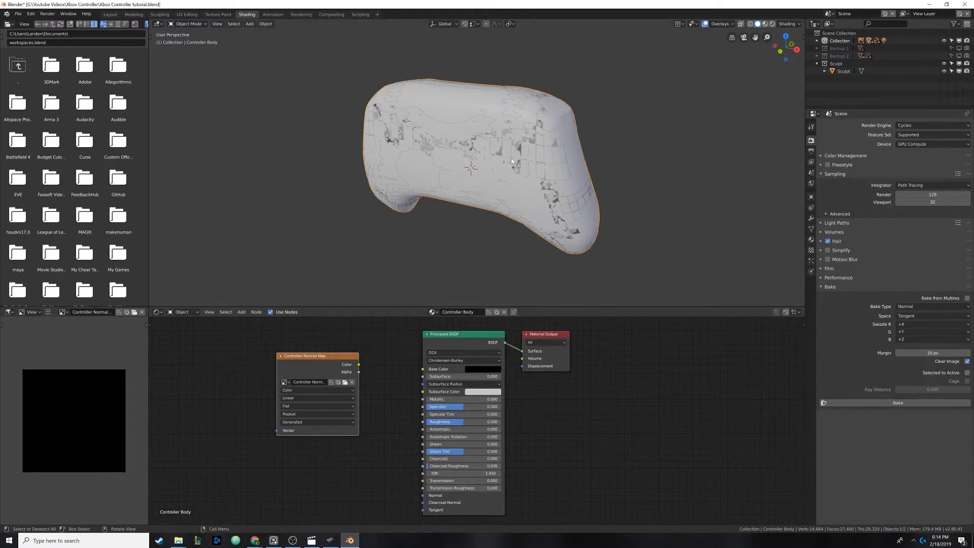
- Enable Selected to Active and bake normals from the Sculpt object onto Controller Body as the active object
left_click(841, 72)
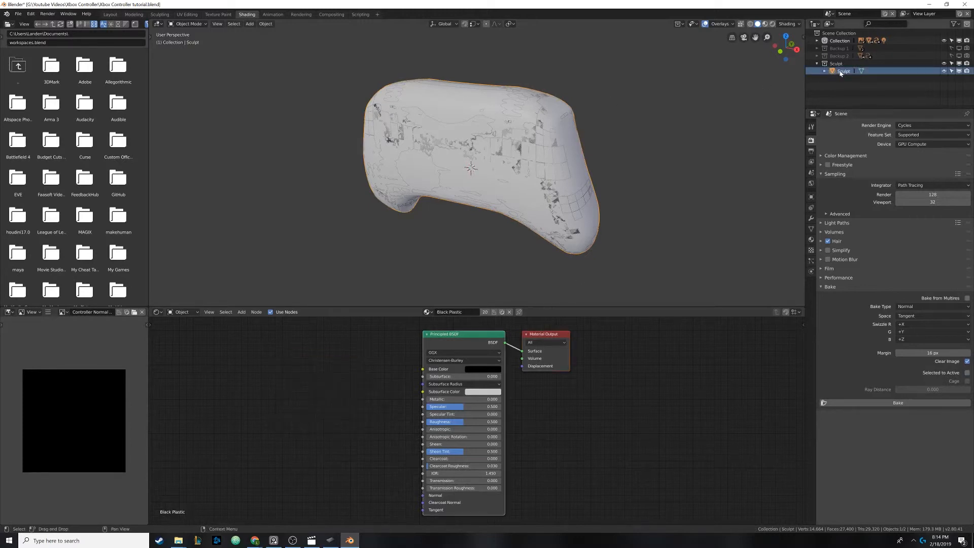
left_click(453, 110, "shift")
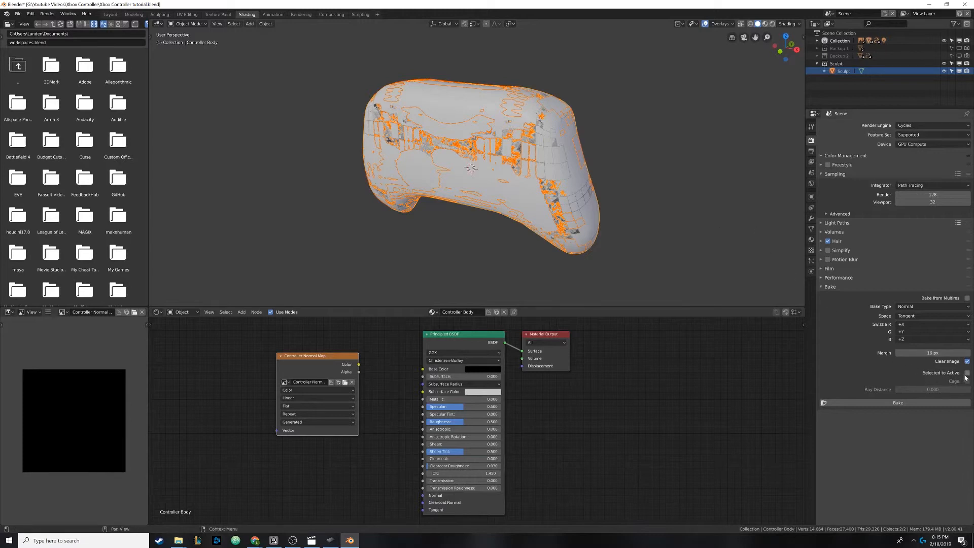
left_click(949, 374)
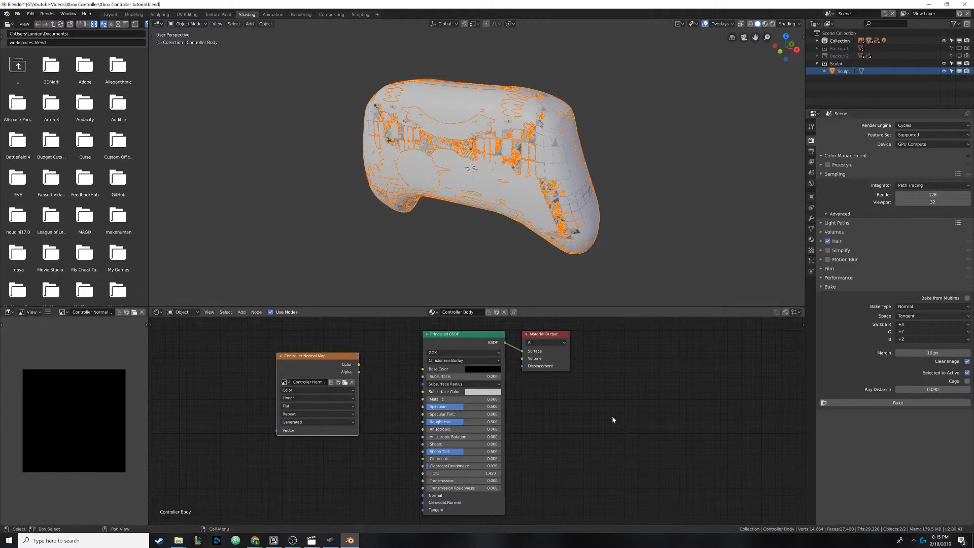
left_click(910, 403)
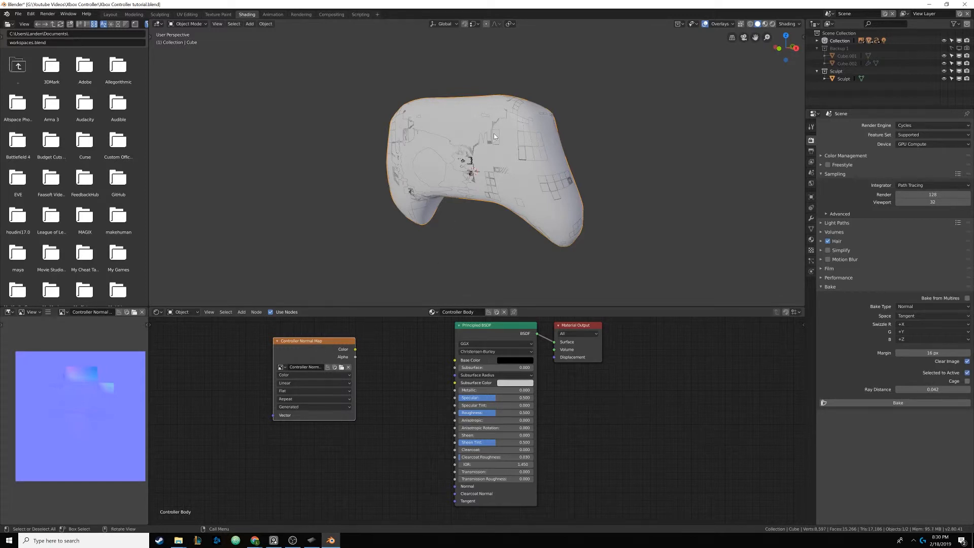
- Select Sculpt with the low-poly body active, rebake Controller Normal Map and inspect the baked image up close
left_click(843, 79)
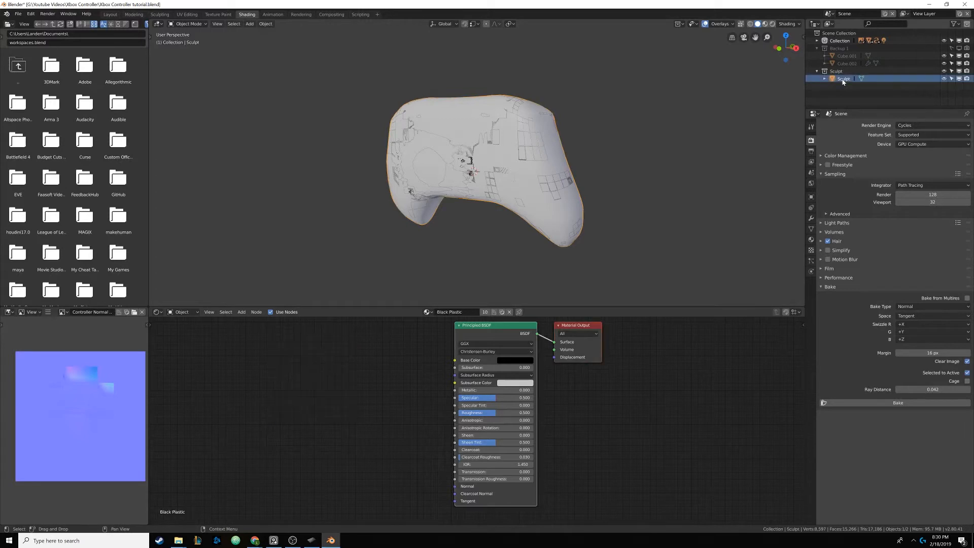
left_click(493, 137, "shift")
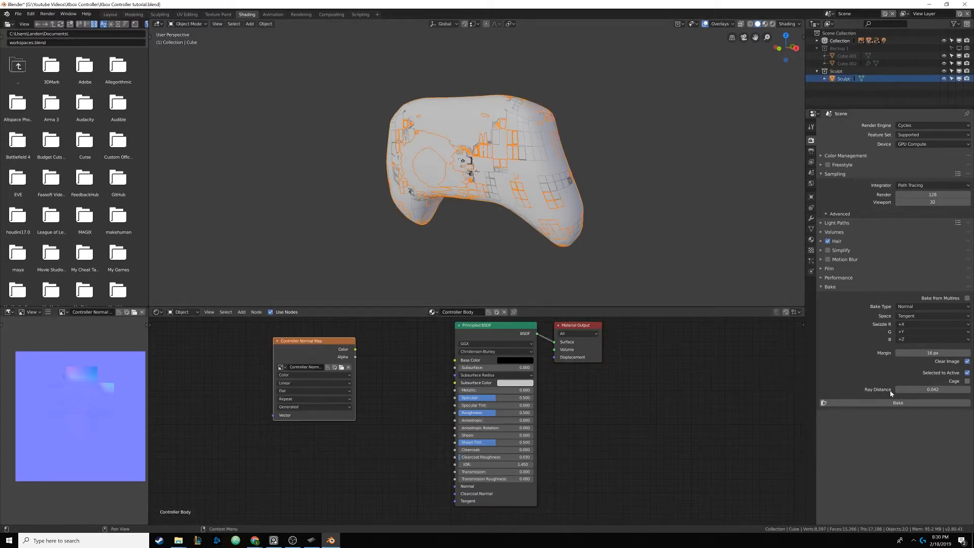
left_click(911, 403)
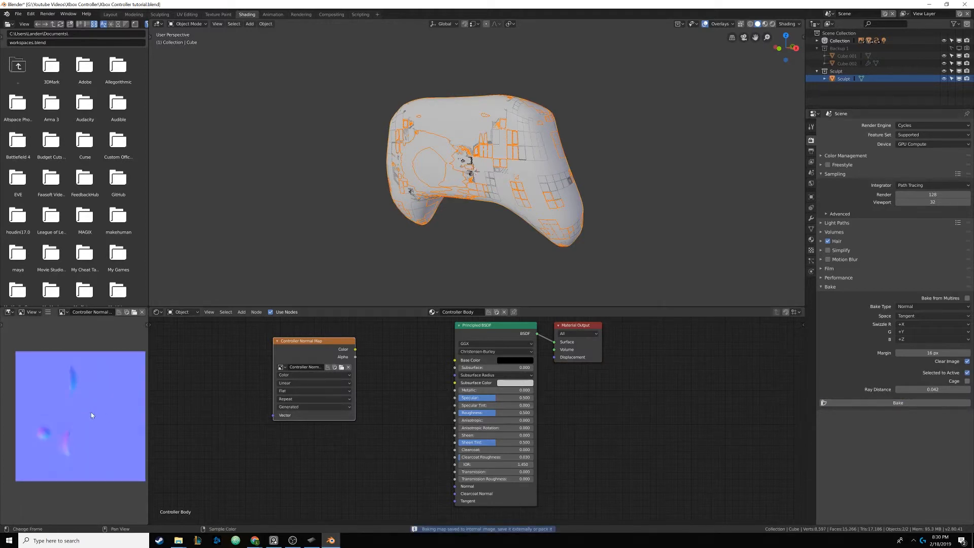
scroll(87, 405, "up", 5)
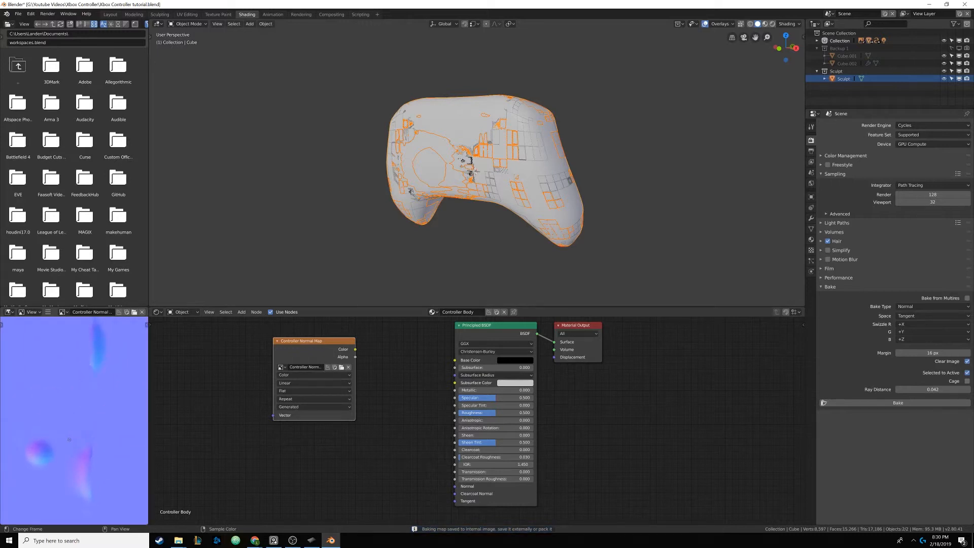
- Move the Controller Normal Map image node farther from the Principled BSDF to make room between them
scroll(69, 452, "down", 3)
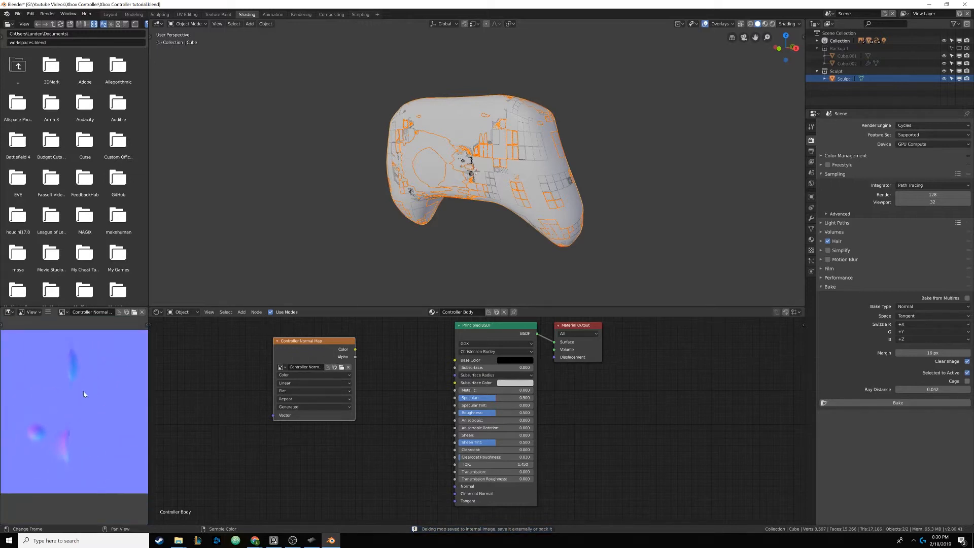
scroll(86, 387, "down", 2)
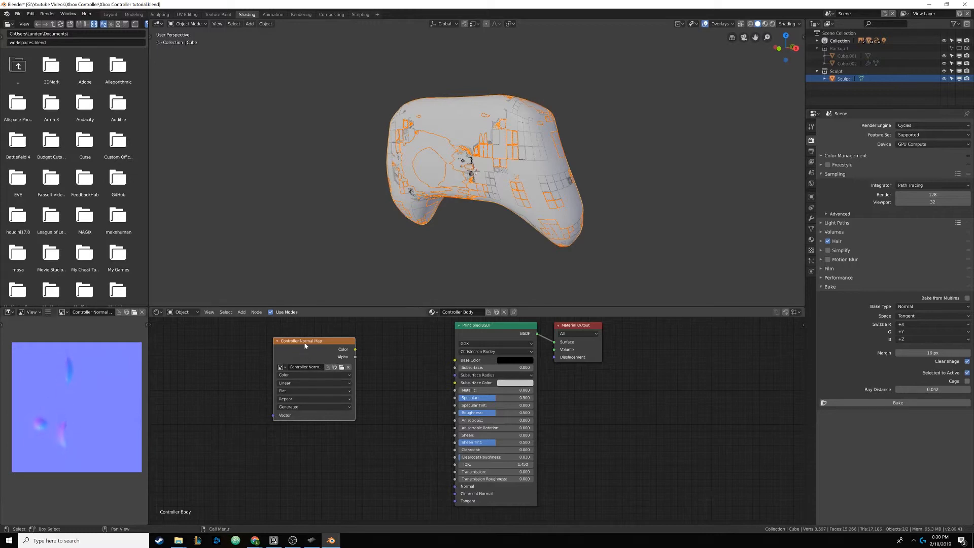
left_click_drag(305, 346, 298, 343)
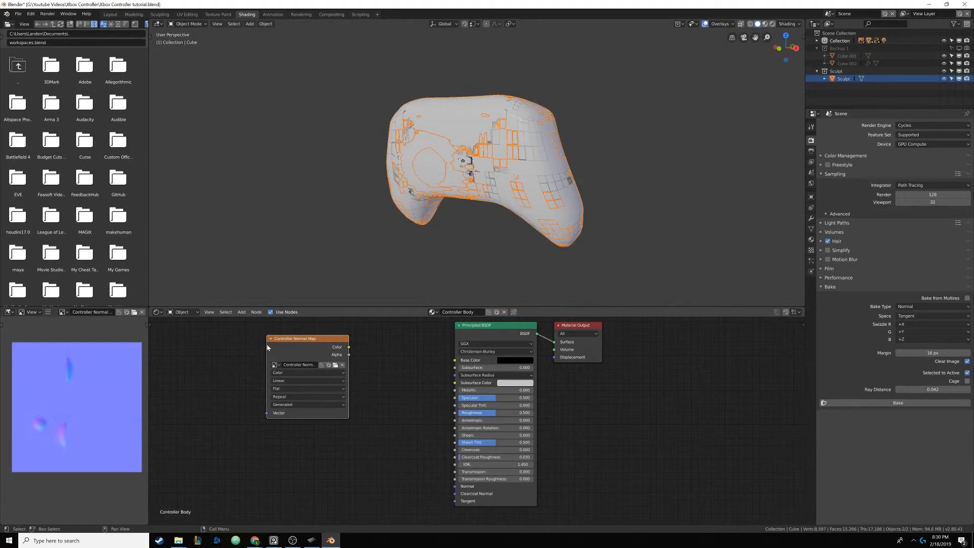
left_click_drag(298, 338, 262, 339)
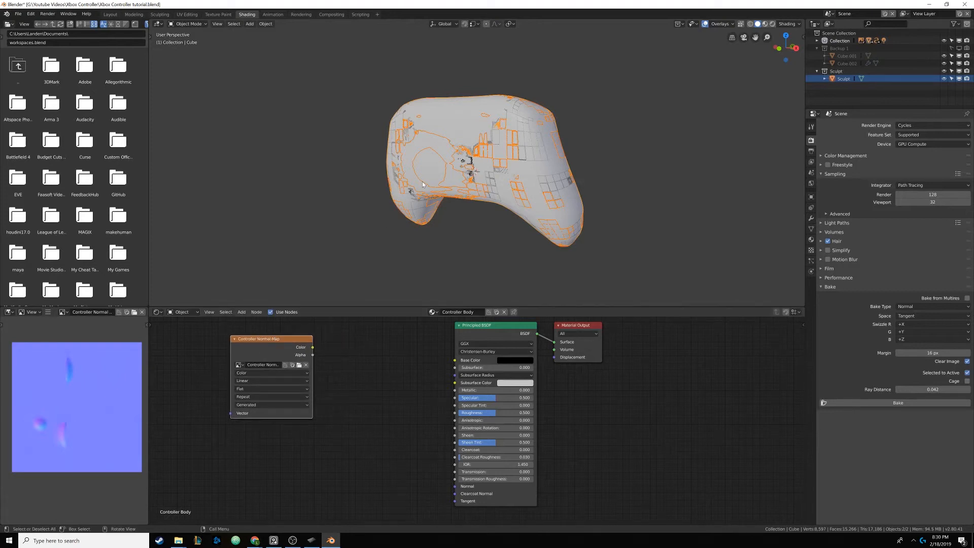
- Hide the Sculpt object and select the low-poly controller body
left_click(842, 79)
key("h")
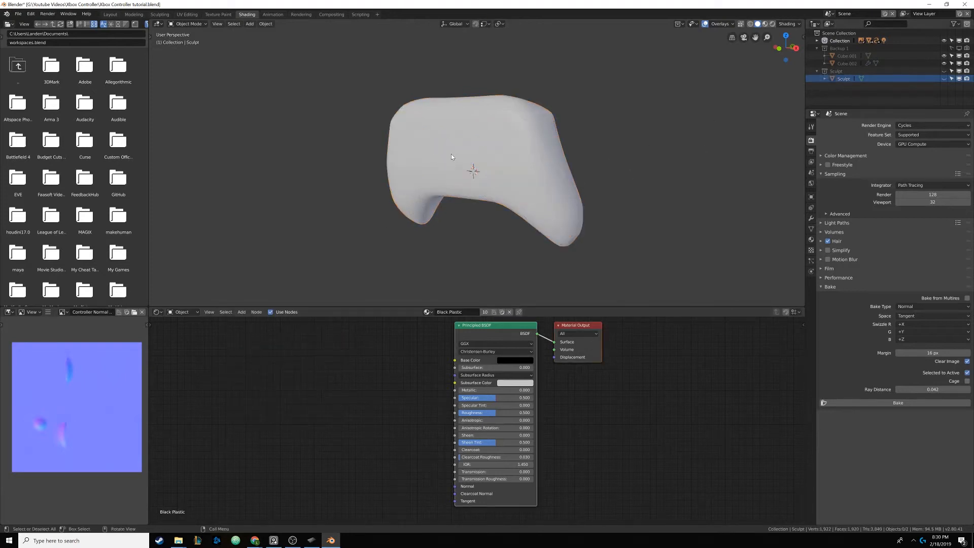
left_click(452, 156)
scroll(462, 147, "up", 3)
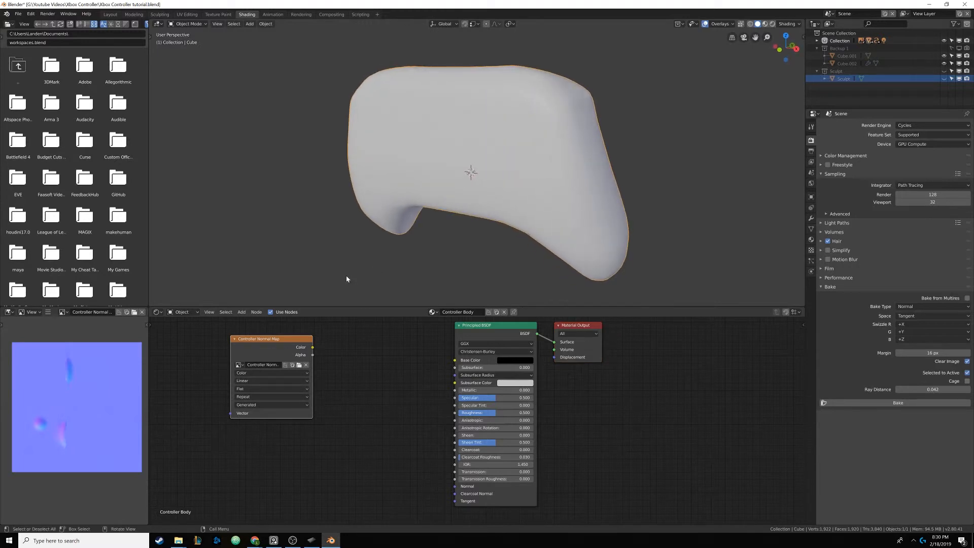
- Add a Normal Map node between the Controller Normal Map image node and the Principled BSDF
left_click_drag(275, 340, 266, 344)
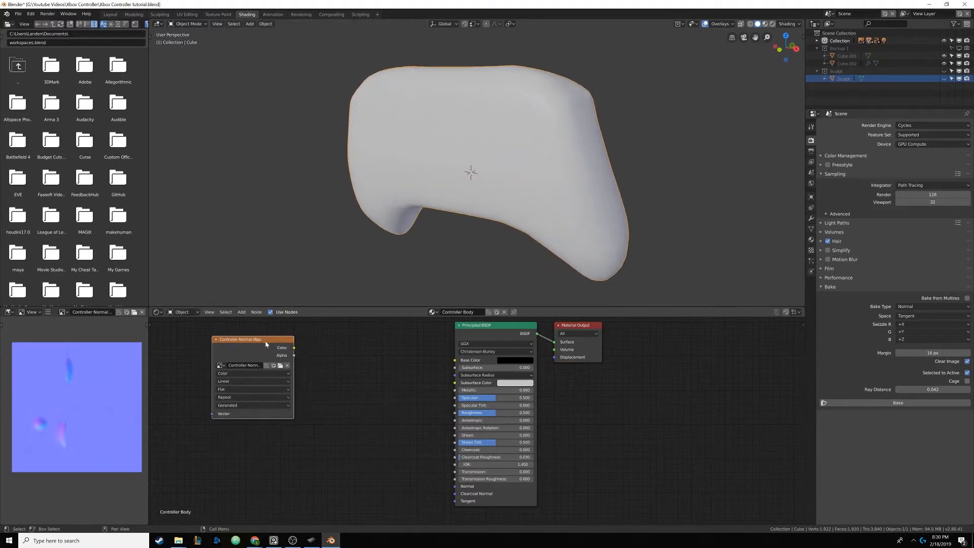
key("shift+a")
left_click(330, 362)
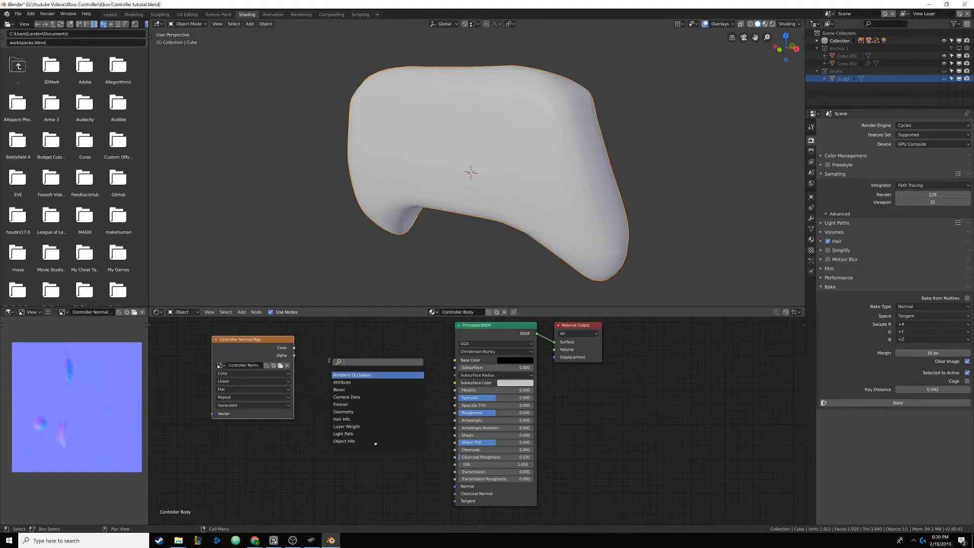
type("norm")
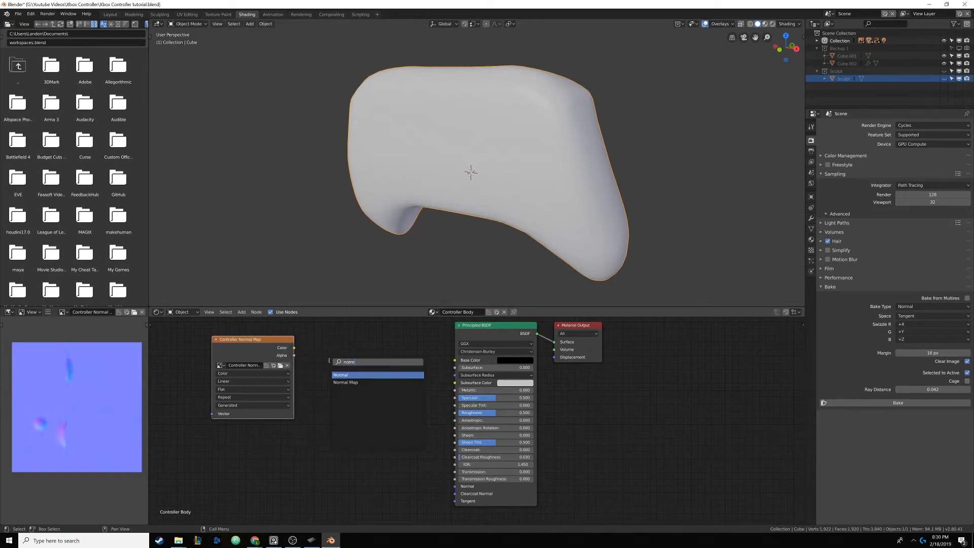
left_click(350, 382)
left_click(347, 389)
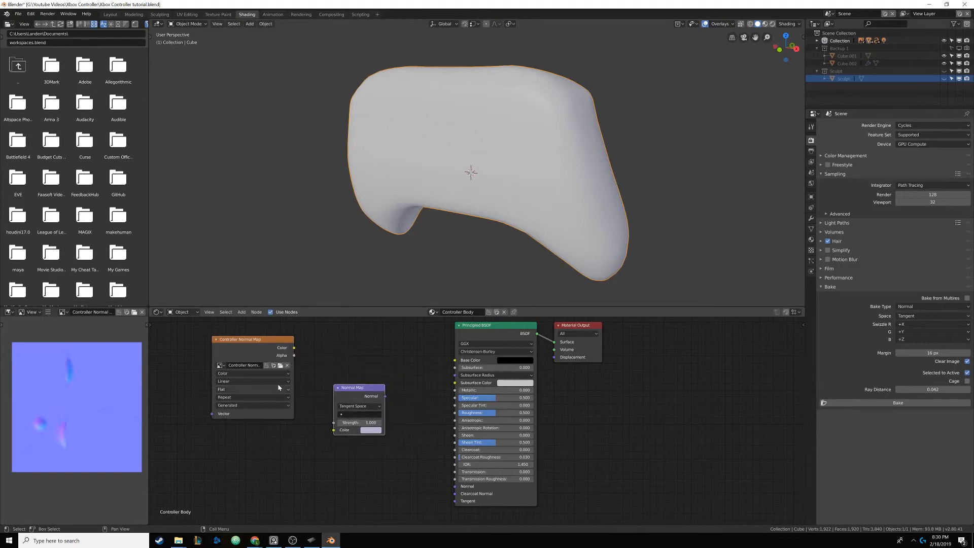
- Set the image node to Non-Color Data and link its Color through the Normal Map node into the Principled BSDF's Normal input
left_click(230, 373)
left_click(235, 362)
left_click_drag(294, 348, 333, 429)
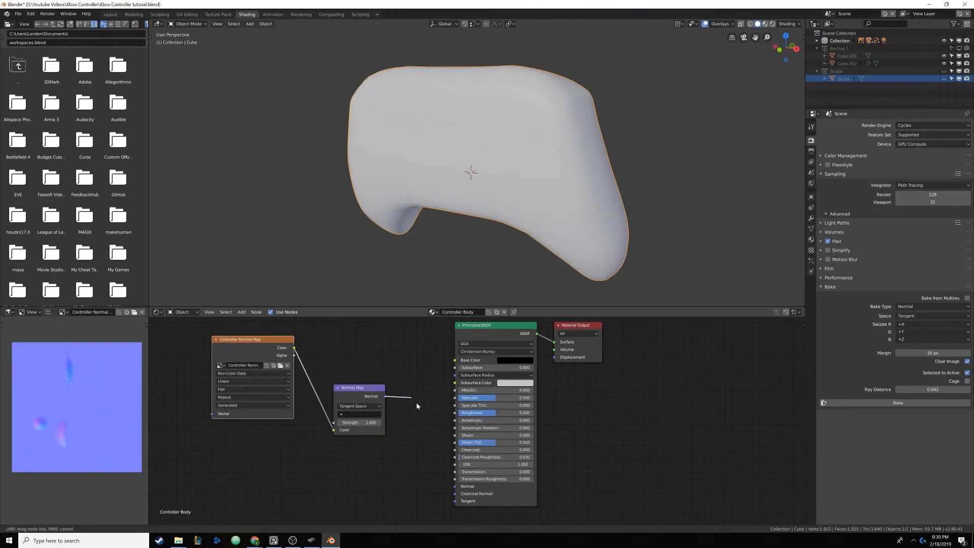
left_click_drag(385, 396, 454, 487)
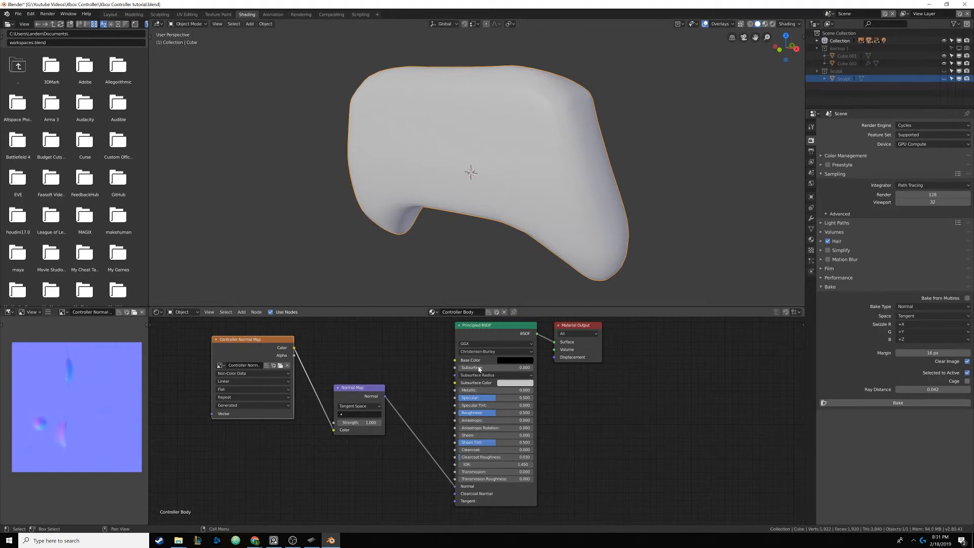
- Preview the controller body in LookDev shading and examine the baked normal details from several angles
middle_click_drag(442, 273, 454, 239)
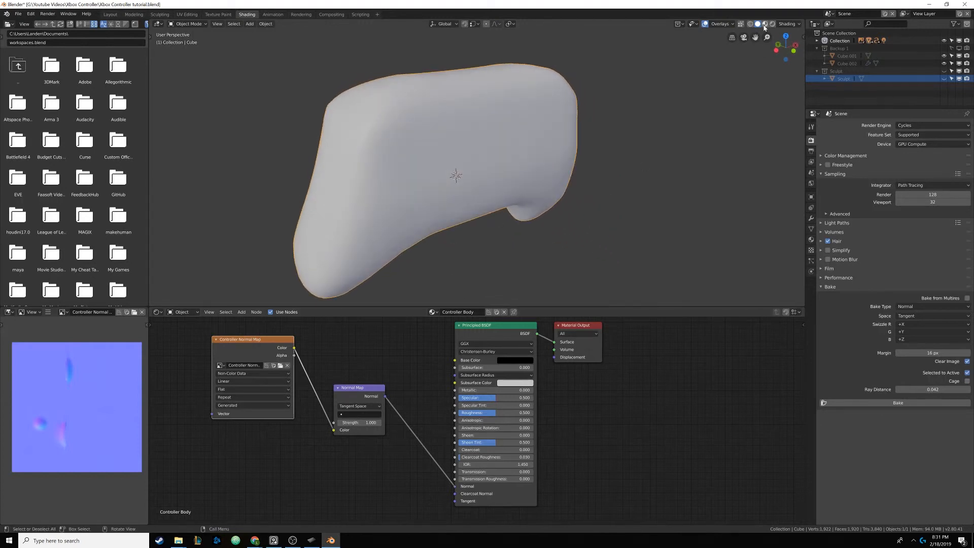
left_click(765, 23)
middle_click_drag(523, 120, 503, 78)
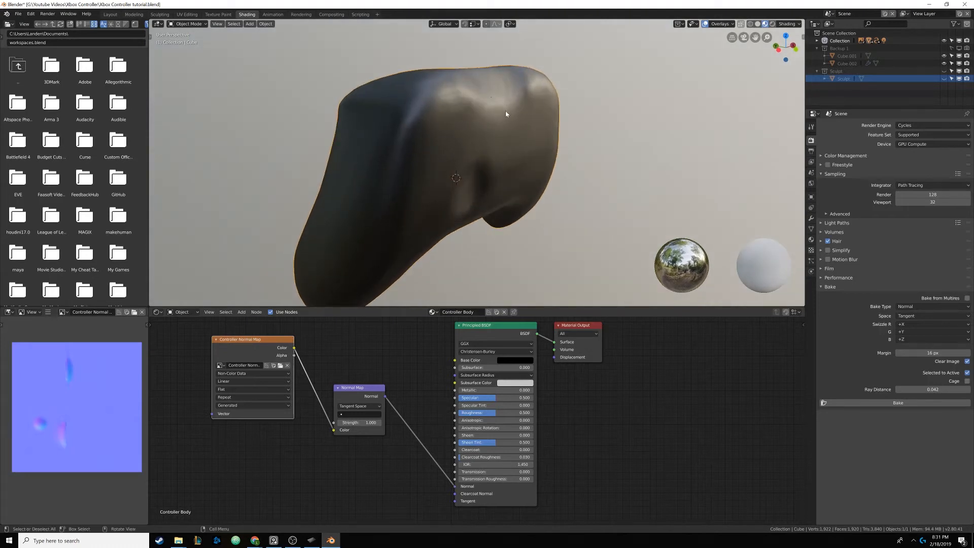
middle_click_drag(506, 114, 530, 154)
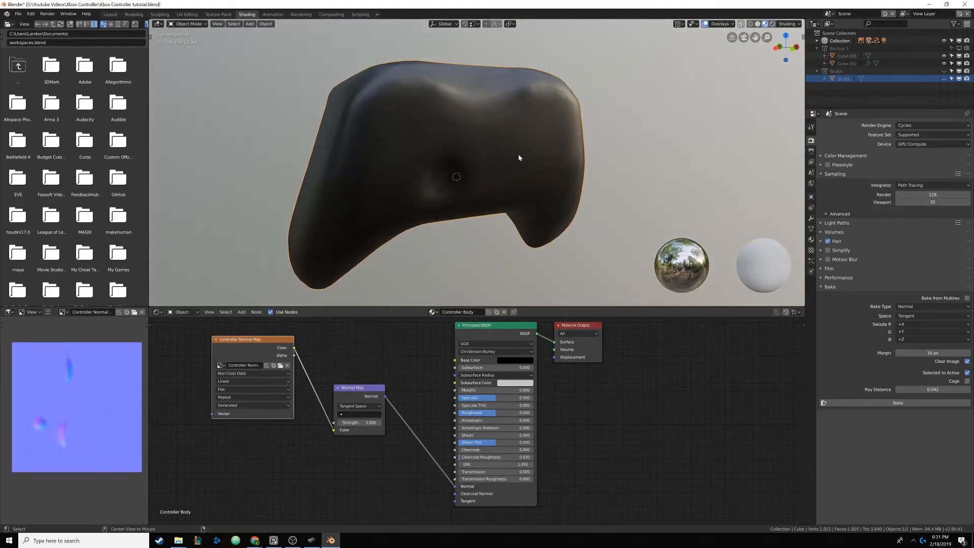
- Reveal all hidden controller parts and hide the Sculpt and Backup 1 collections
key("alt+h")
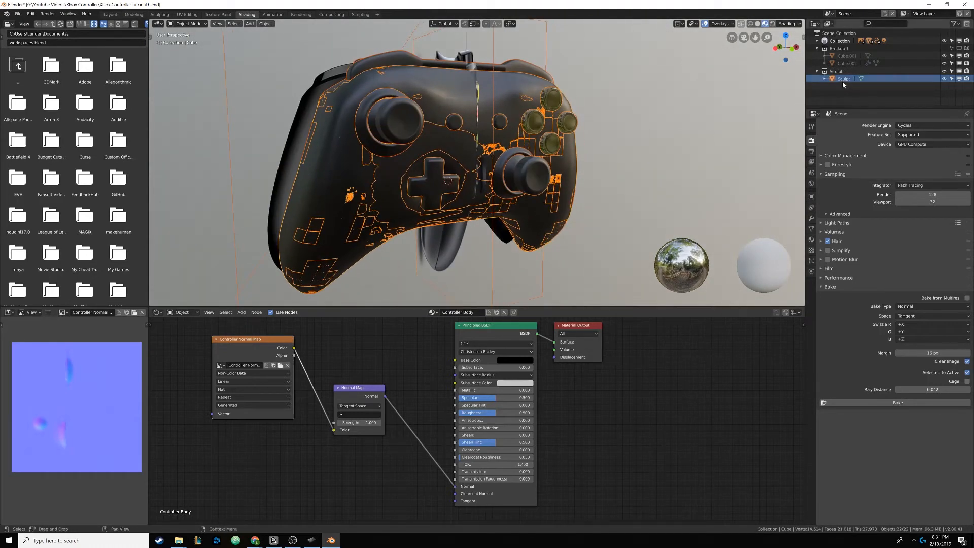
left_click(944, 72)
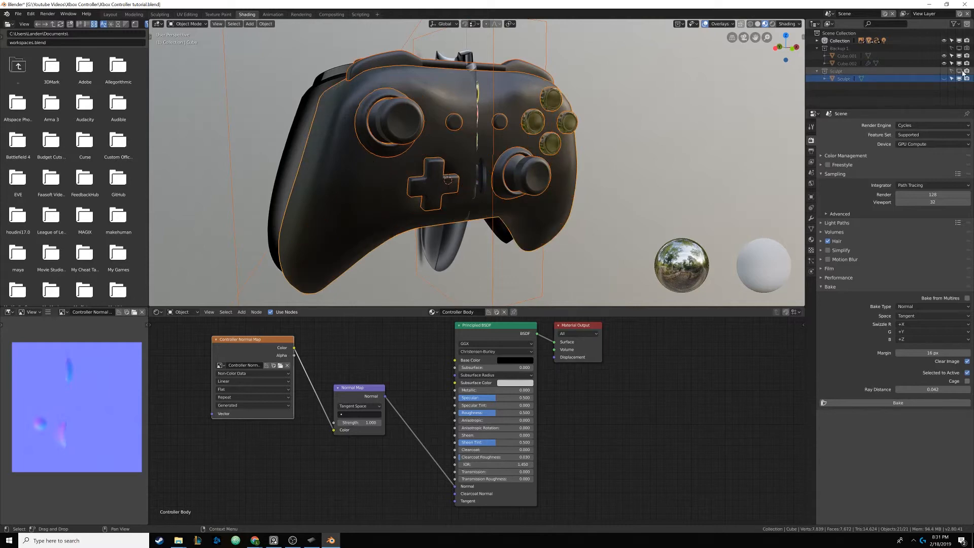
middle_click_drag(653, 113, 594, 122)
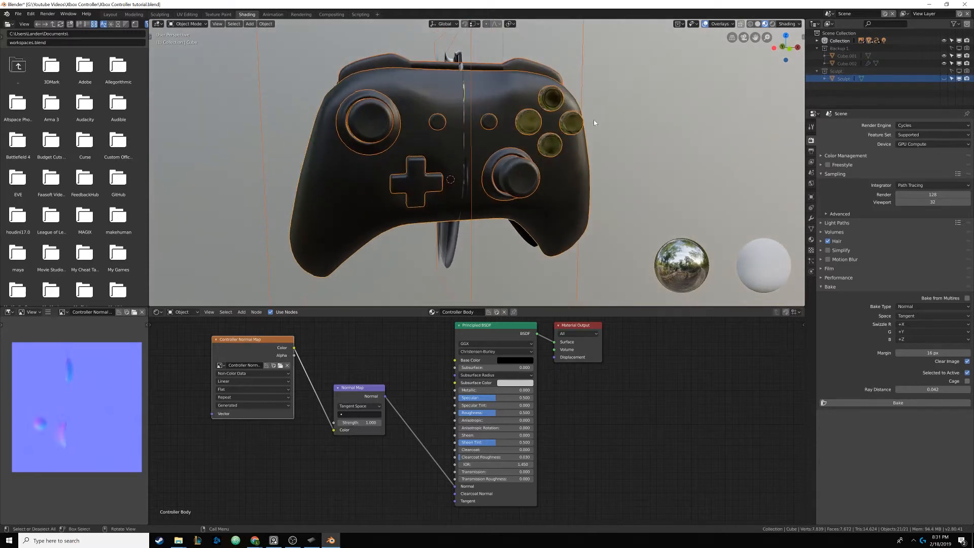
- Switch the viewport to rendered shading and deselect all objects
left_click(772, 24)
middle_click_drag(512, 136, 534, 136)
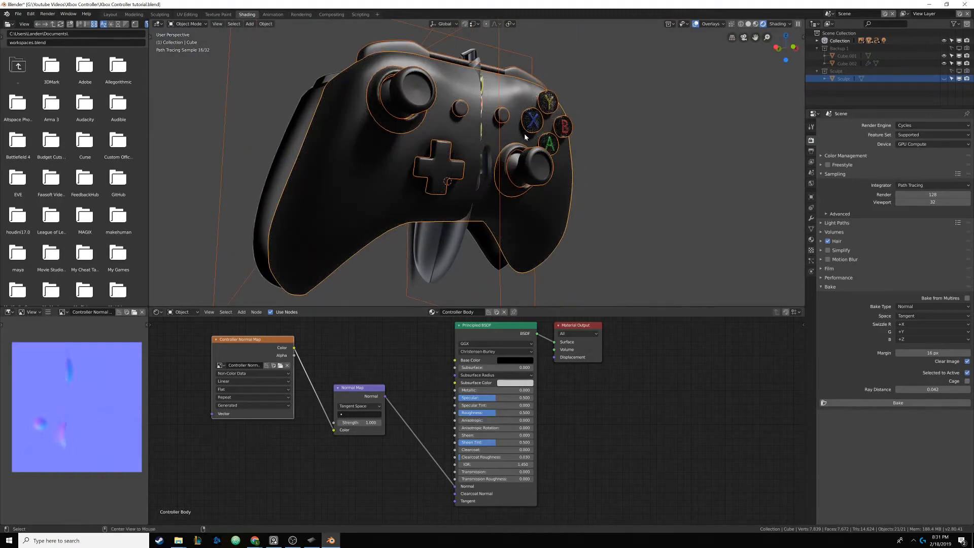
key("alt+a")
scroll(524, 134, "up", 2)
middle_click_drag(523, 133, 530, 175, "shift")
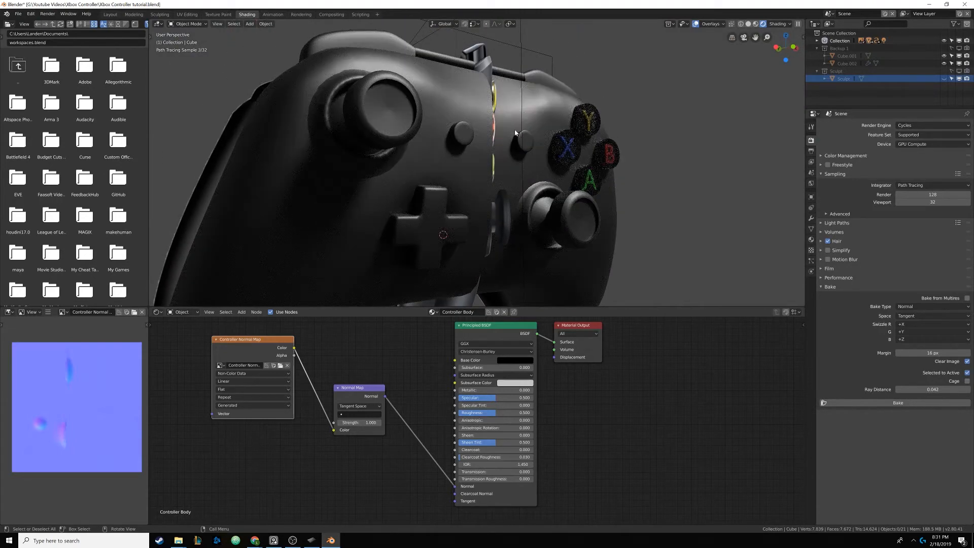
- Hide the two reference image empties that cut through the middle of the controller
left_click(484, 52)
key("h")
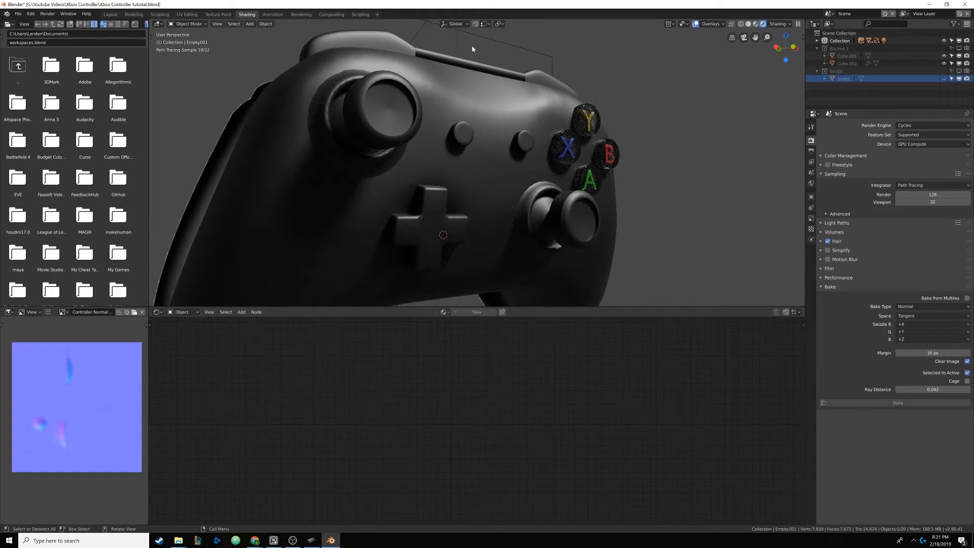
left_click(475, 47)
key("h")
middle_click_drag(489, 55, 525, 91)
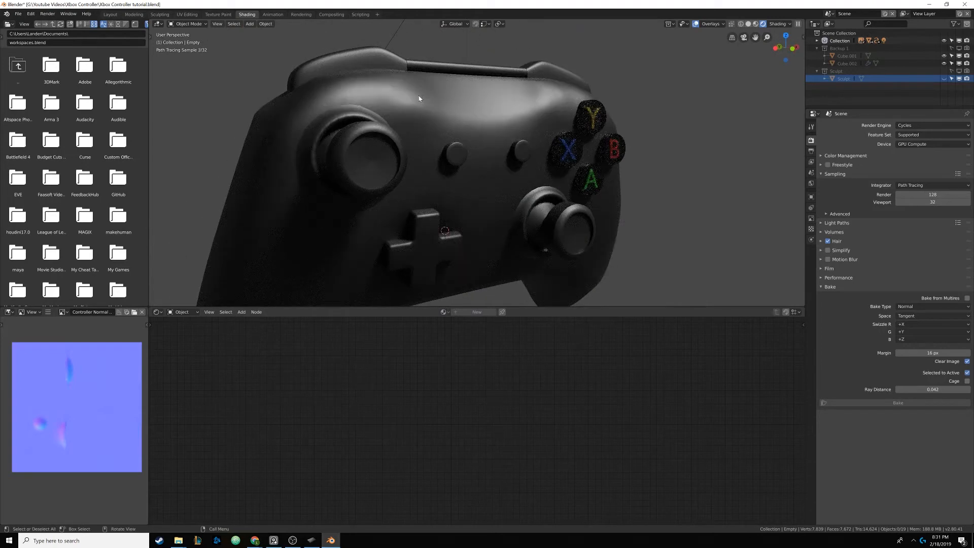
- Select the D-pad and examine its mesh up close in the rendered view
mouse_move(445, 114)
middle_mouse_down()
mouse_move(479, 117)
mouse_move(476, 98)
mouse_move(437, 168)
mouse_move(414, 165)
mouse_move(424, 148)
mouse_move(421, 161)
middle_mouse_up()
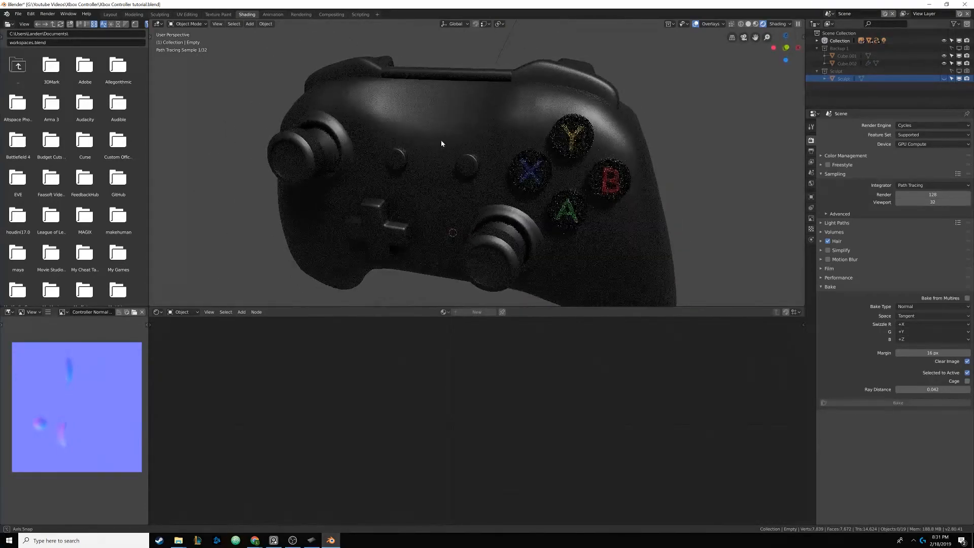
scroll(393, 215, "up", 2)
left_click(392, 215)
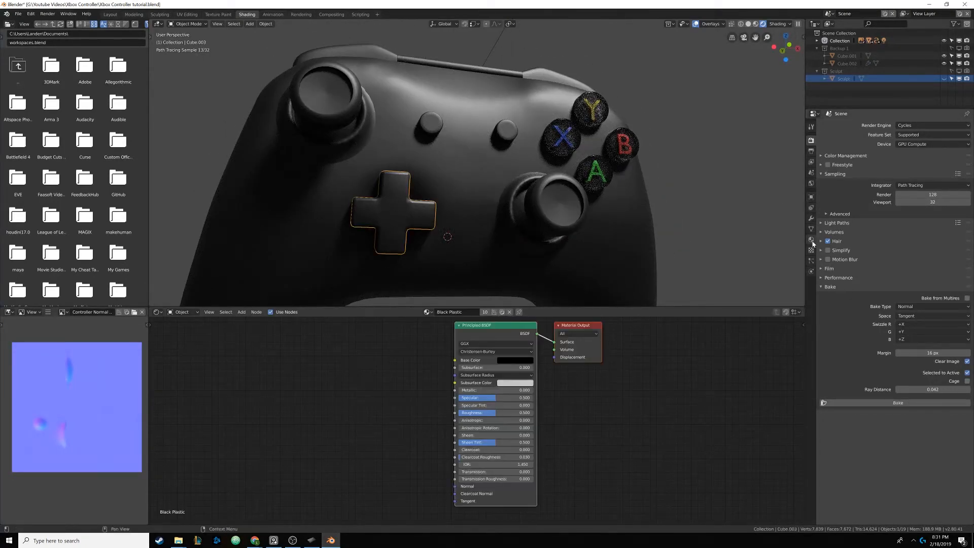
middle_click_drag(482, 196, 484, 196)
scroll(484, 196, "up", 2)
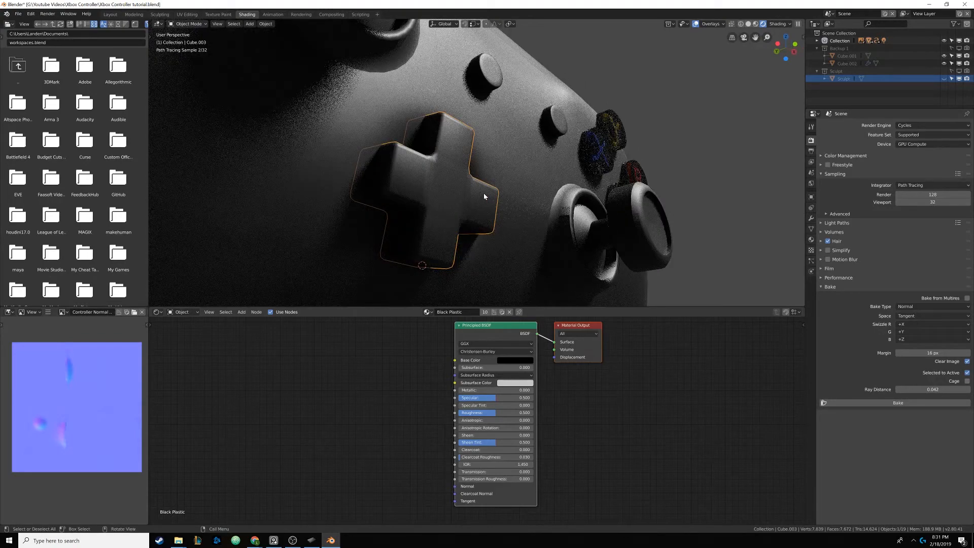
key("Tab")
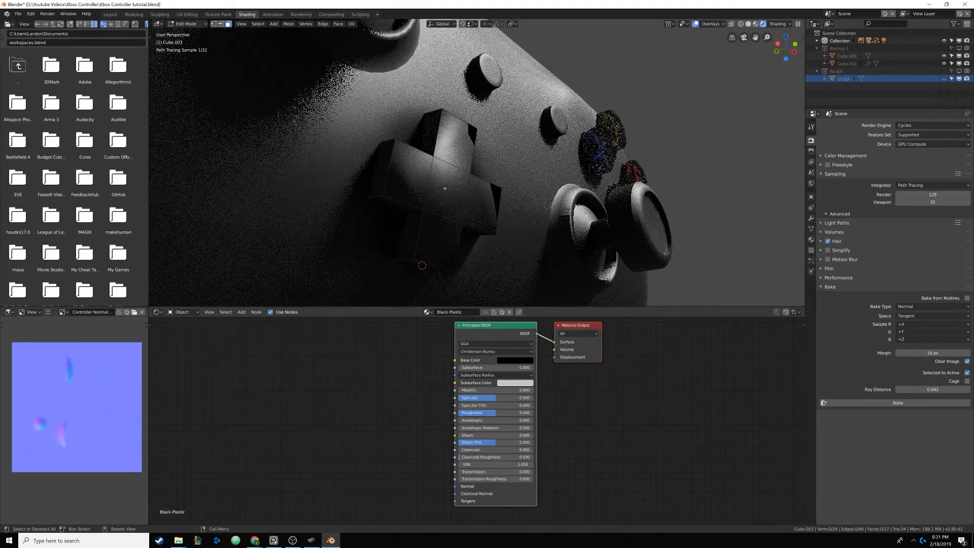
key("Tab")
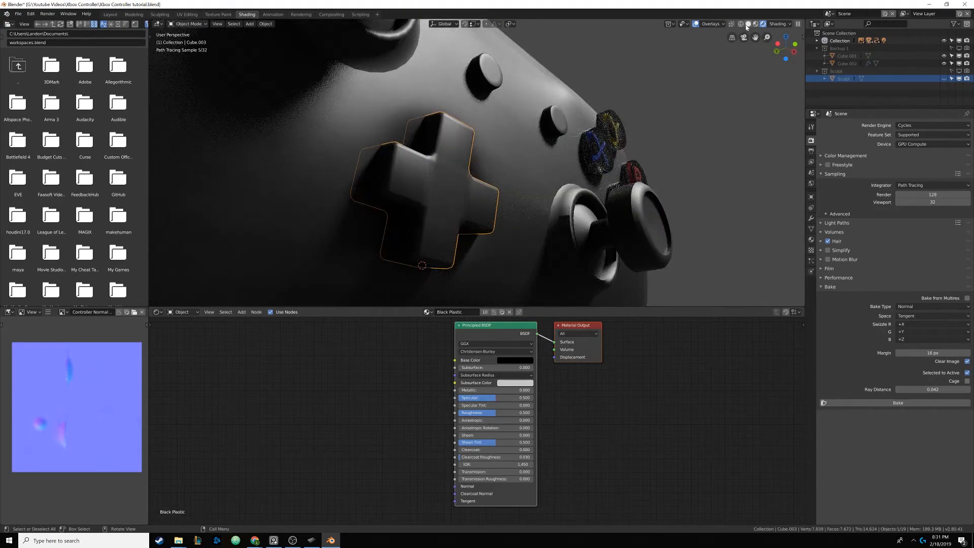
- Compare the D-pad's base mesh with its smoothed, bevelled shape in solid shading
left_click(747, 26)
scroll(454, 195, "up", 10)
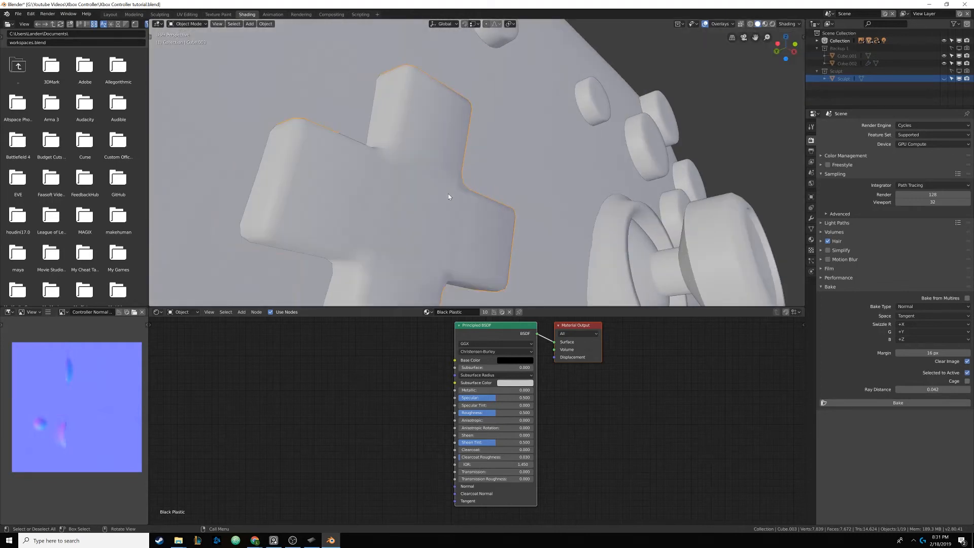
scroll(466, 174, "down", 5)
middle_click_drag(466, 174, 455, 204)
scroll(455, 204, "up", 2)
key("Tab")
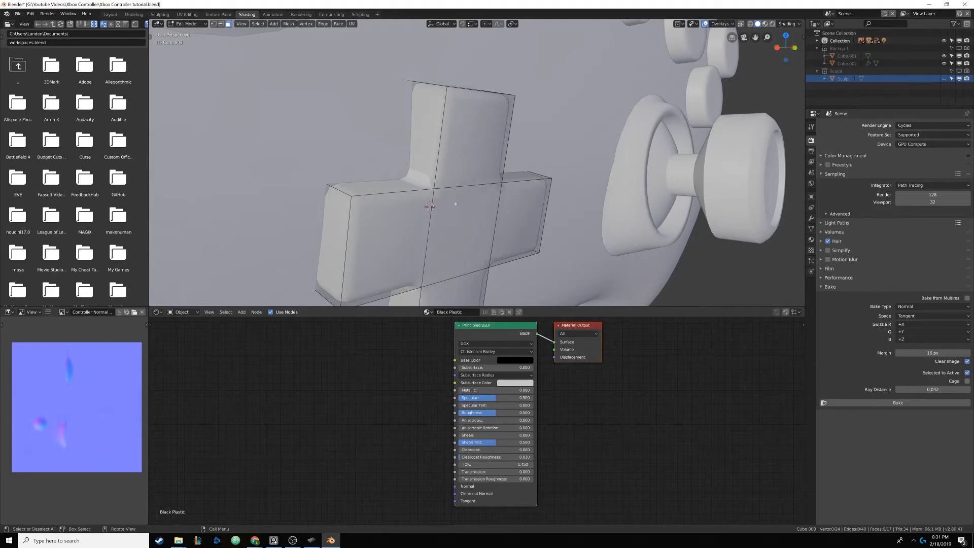
key("Tab")
scroll(529, 202, "down", 6)
mouse_move(540, 172)
middle_mouse_down()
mouse_move(535, 196)
mouse_move(508, 188)
mouse_move(457, 137)
mouse_move(458, 163)
mouse_move(470, 170)
mouse_move(510, 129)
middle_mouse_up()
scroll(439, 162, "up", 5)
scroll(471, 169, "up", 3)
scroll(471, 169, "down", 5)
- Compare the rendered controller body with the Normal Map link to the Principled BSDF removed and restored
left_click(773, 23)
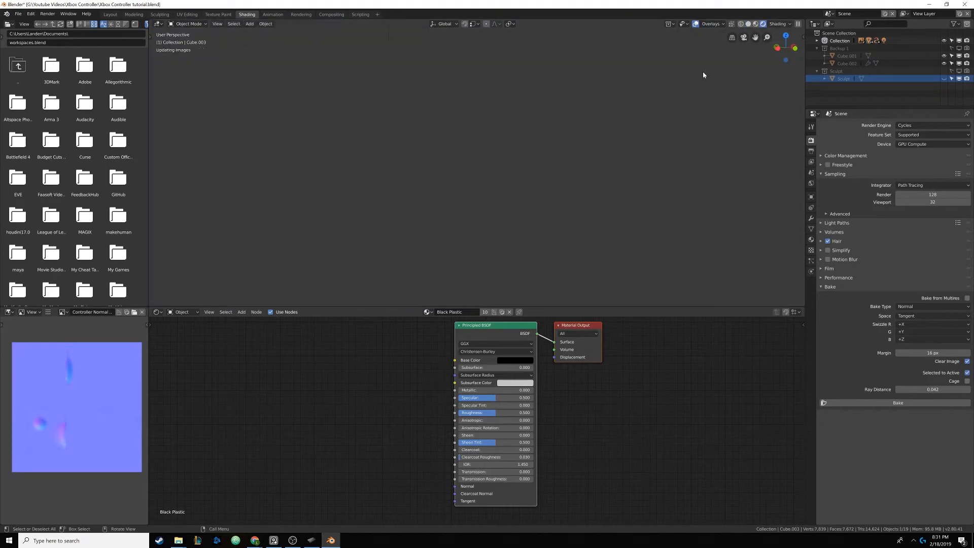
left_click(469, 216)
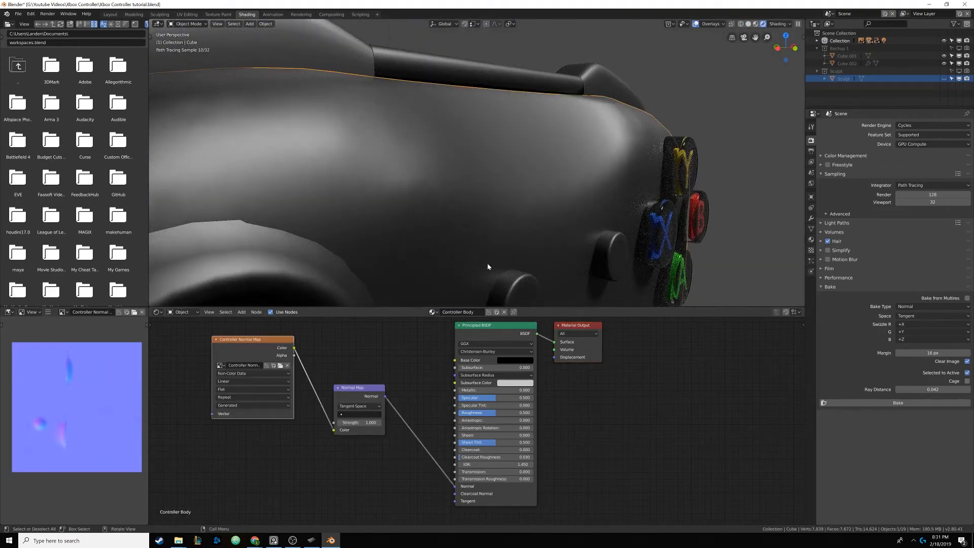
left_click_drag(455, 488, 432, 456)
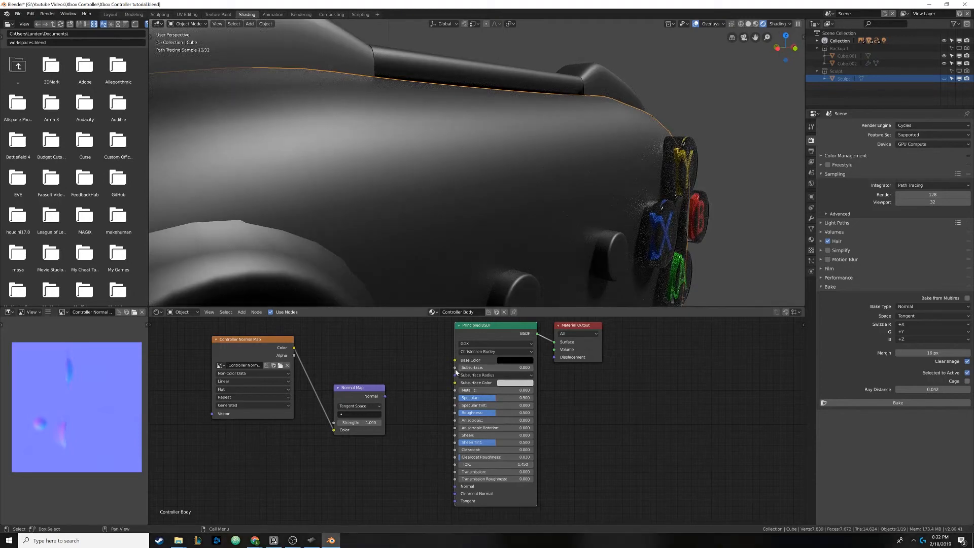
left_click_drag(385, 396, 455, 487)
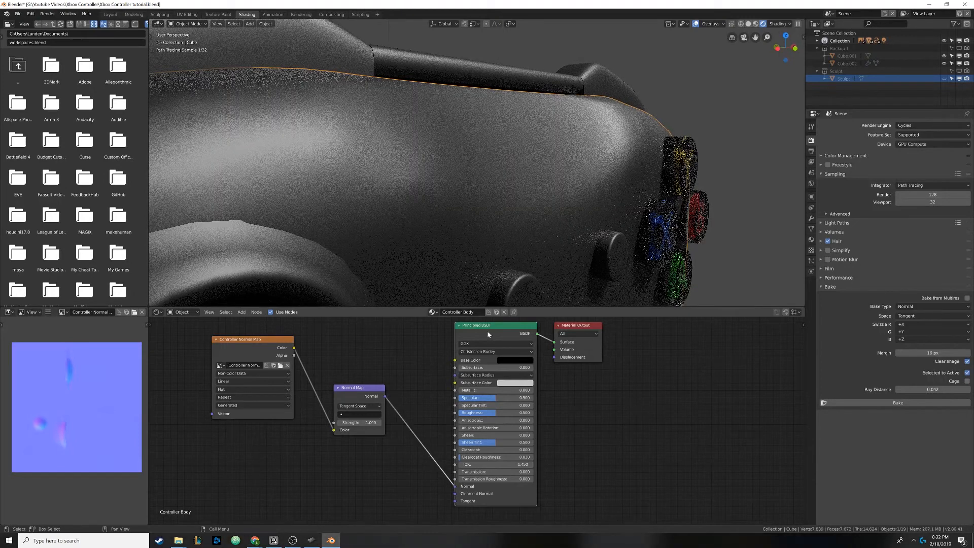
mouse_move(585, 205)
middle_mouse_down()
mouse_move(441, 218)
mouse_move(461, 240)
mouse_move(411, 239)
mouse_move(386, 220)
mouse_move(376, 246)
mouse_move(442, 243)
mouse_move(411, 248)
middle_mouse_up()
scroll(446, 244, "down", 6)
scroll(461, 268, "up", 1)
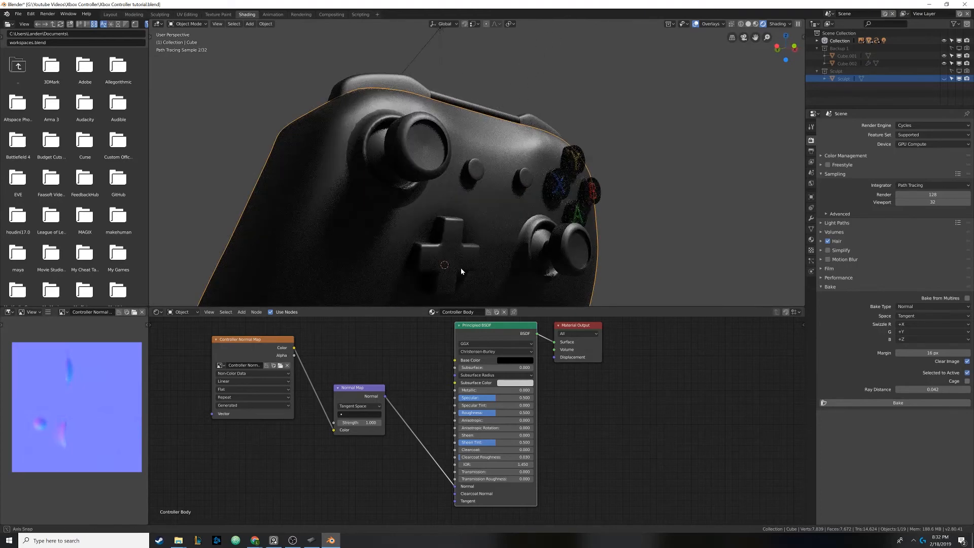
middle_click_drag(460, 267, 406, 151)
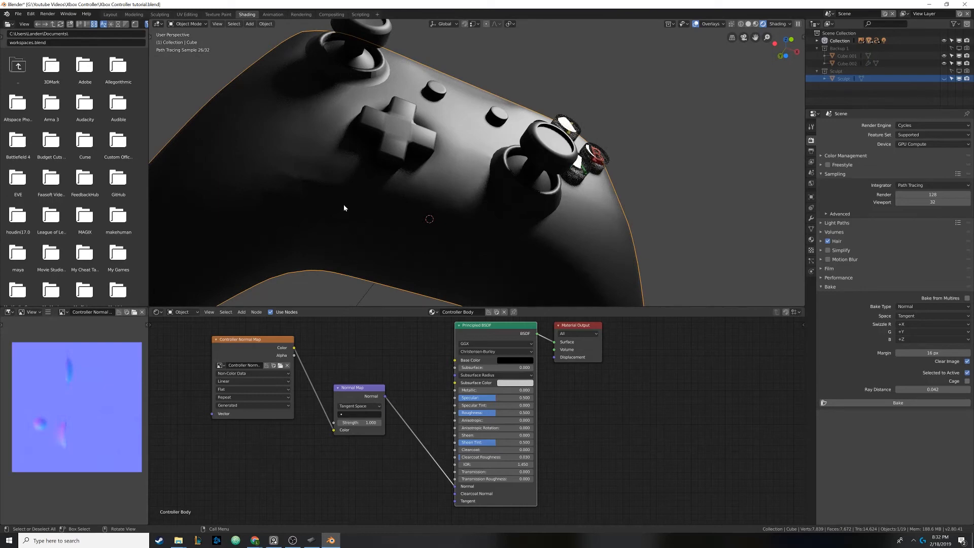
- Examine the fine surface detail on the controller grip and in the baked Controller Normal Map image up close
scroll(343, 191, "up", 4)
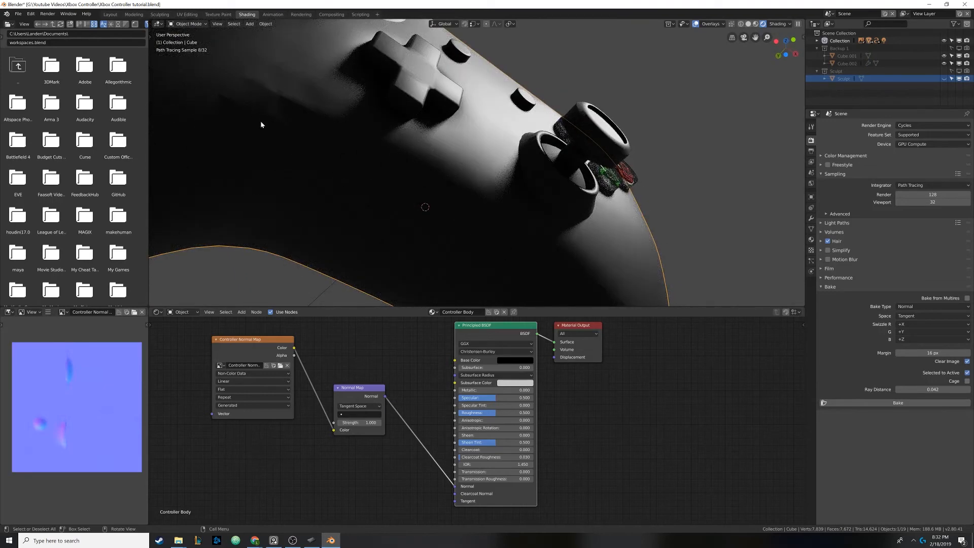
scroll(80, 407, "up", 3)
middle_click_drag(80, 407, 145, 361)
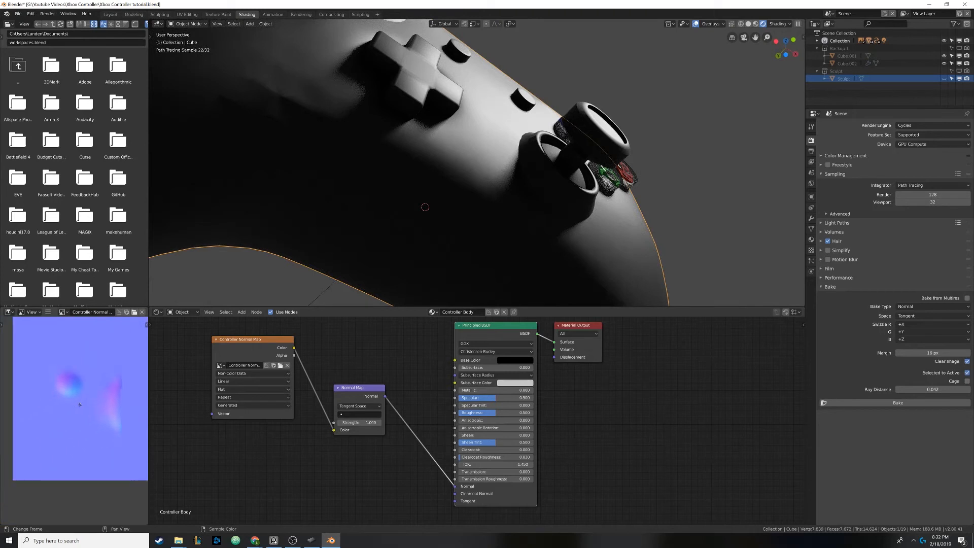
scroll(65, 425, "up", 3)
middle_click_drag(55, 335, 68, 412)
scroll(65, 384, "up", 1)
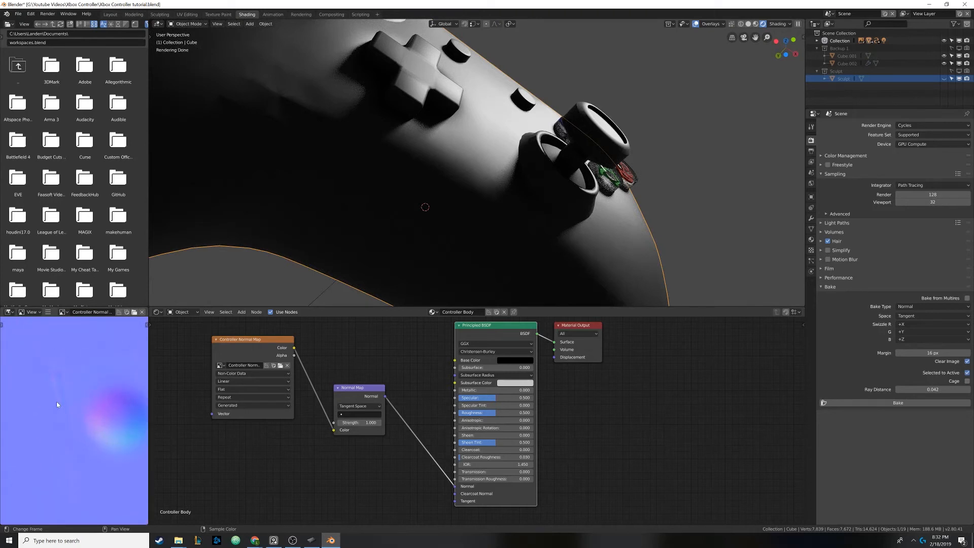
mouse_move(60, 389)
middle_mouse_down()
mouse_move(81, 399)
mouse_move(54, 388)
mouse_move(70, 381)
middle_mouse_up()
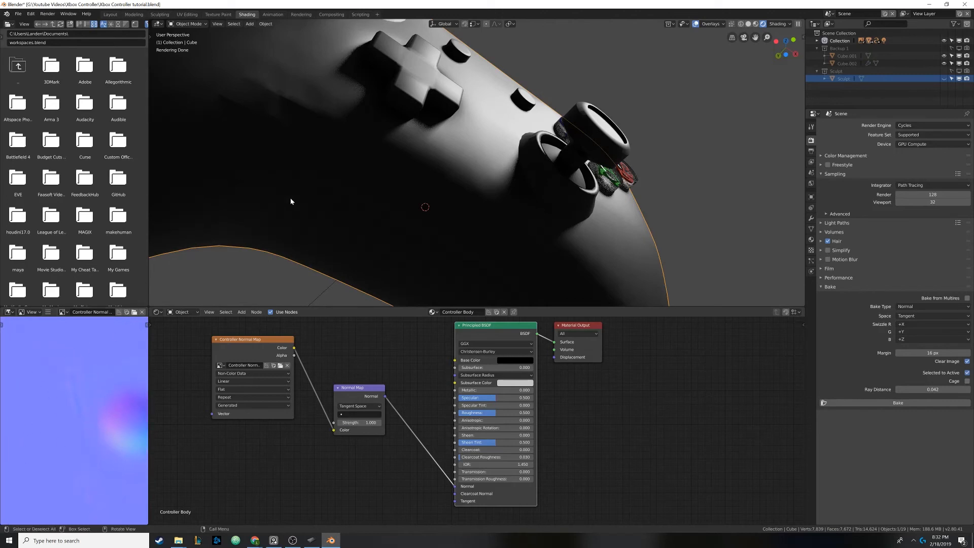
- Disconnect the Normal Map from the shader's Normal input to inspect the whole body without it, then reconnect it and review the controller's front
scroll(269, 178, "down", 2)
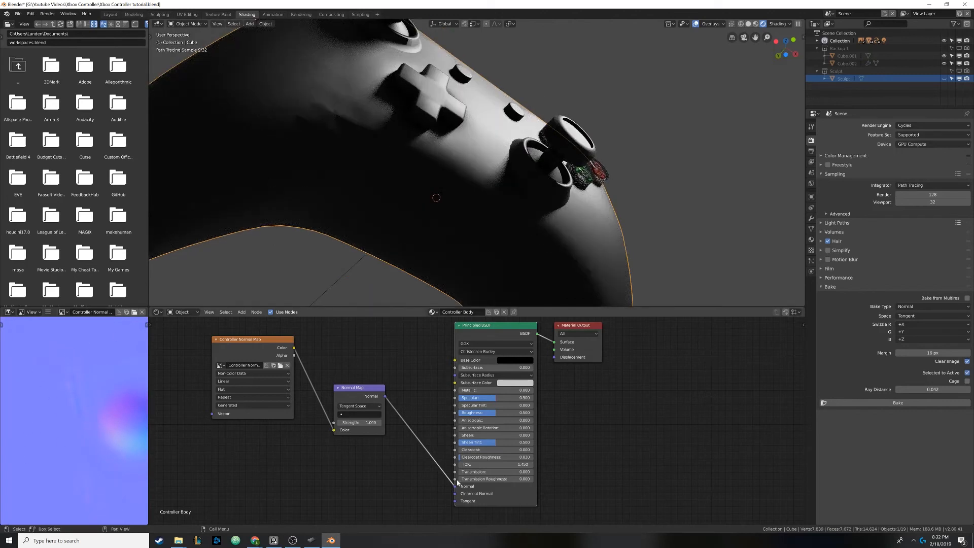
left_click_drag(455, 487, 439, 475)
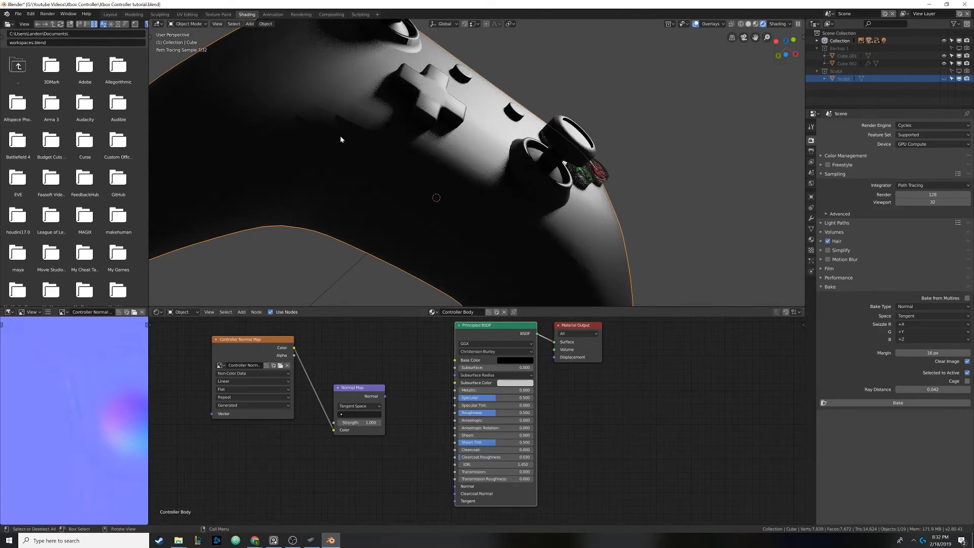
scroll(354, 217, "down", 4)
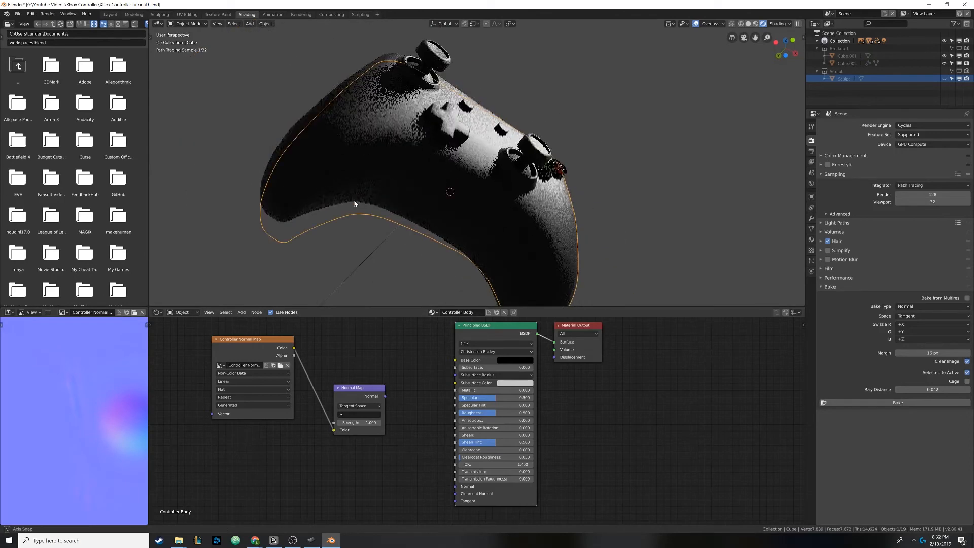
mouse_move(335, 156)
middle_mouse_down()
mouse_move(351, 138)
mouse_move(351, 159)
mouse_move(403, 172)
middle_mouse_up()
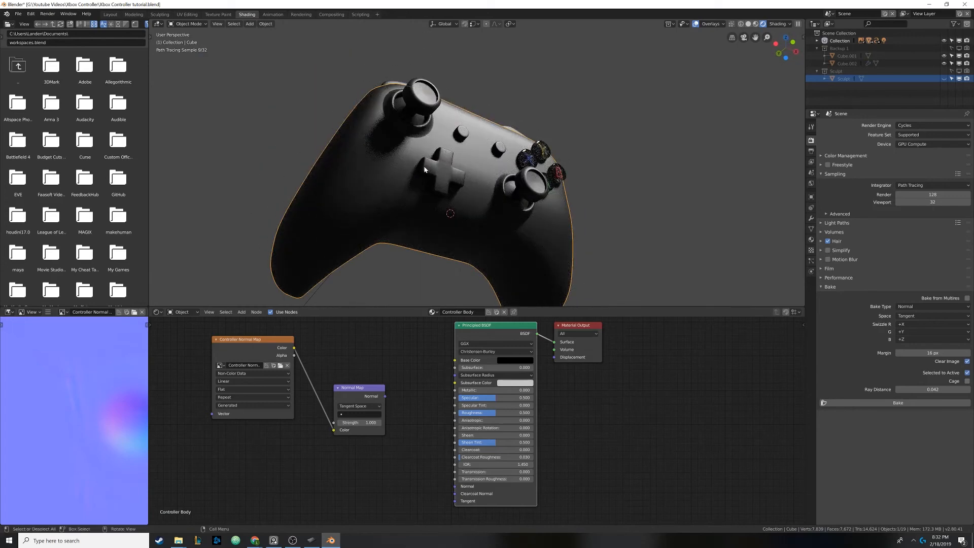
left_click_drag(385, 396, 455, 486)
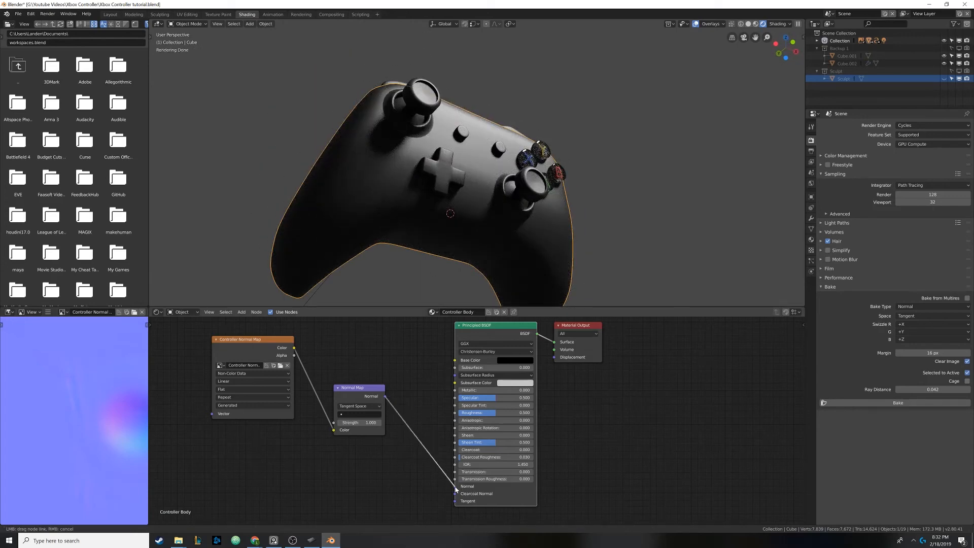
mouse_move(452, 208)
middle_mouse_down()
mouse_move(471, 226)
mouse_move(422, 212)
mouse_move(445, 193)
mouse_move(400, 172)
mouse_move(412, 182)
mouse_move(401, 180)
middle_mouse_up()
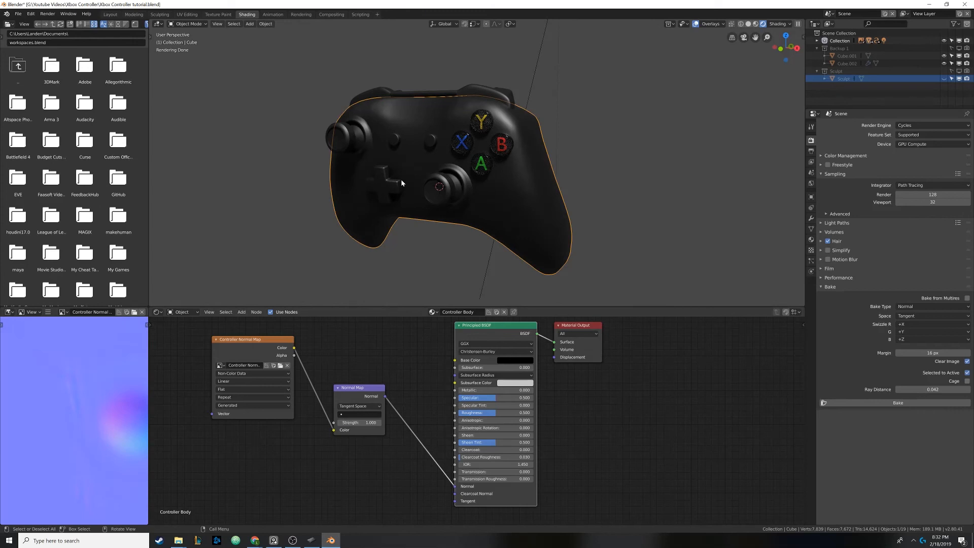
mouse_move(401, 179)
middle_mouse_down()
mouse_move(418, 183)
mouse_move(409, 161)
mouse_move(469, 158)
mouse_move(467, 150)
middle_mouse_up()
scroll(469, 159, "down", 2)
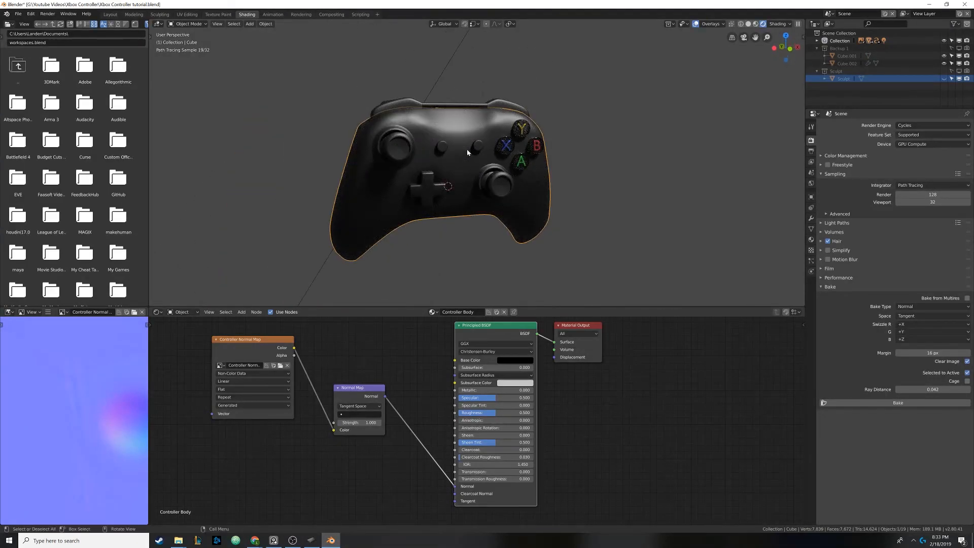